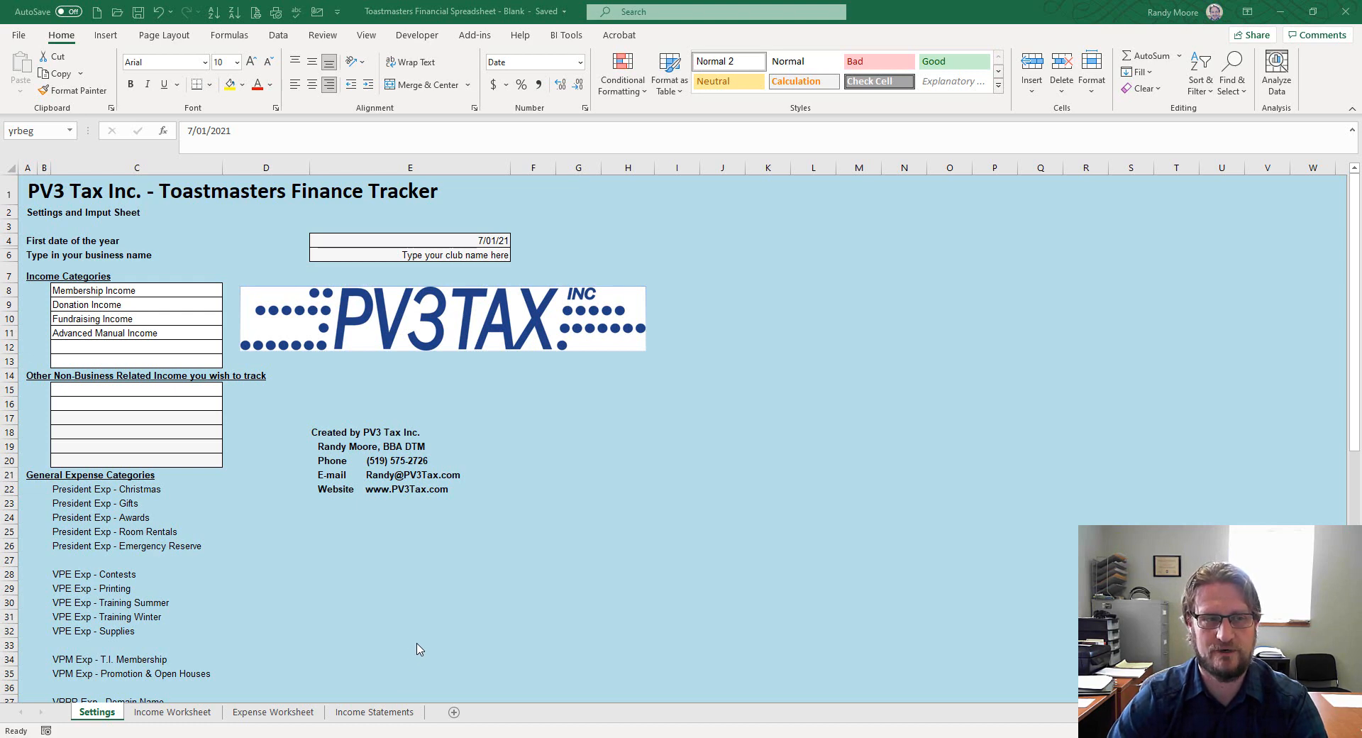
Enter 'Grand River Toastmasters' as the business name in cell E6 of the Settings sheet
{"action": "left_click", "coordinate": [437, 257]}
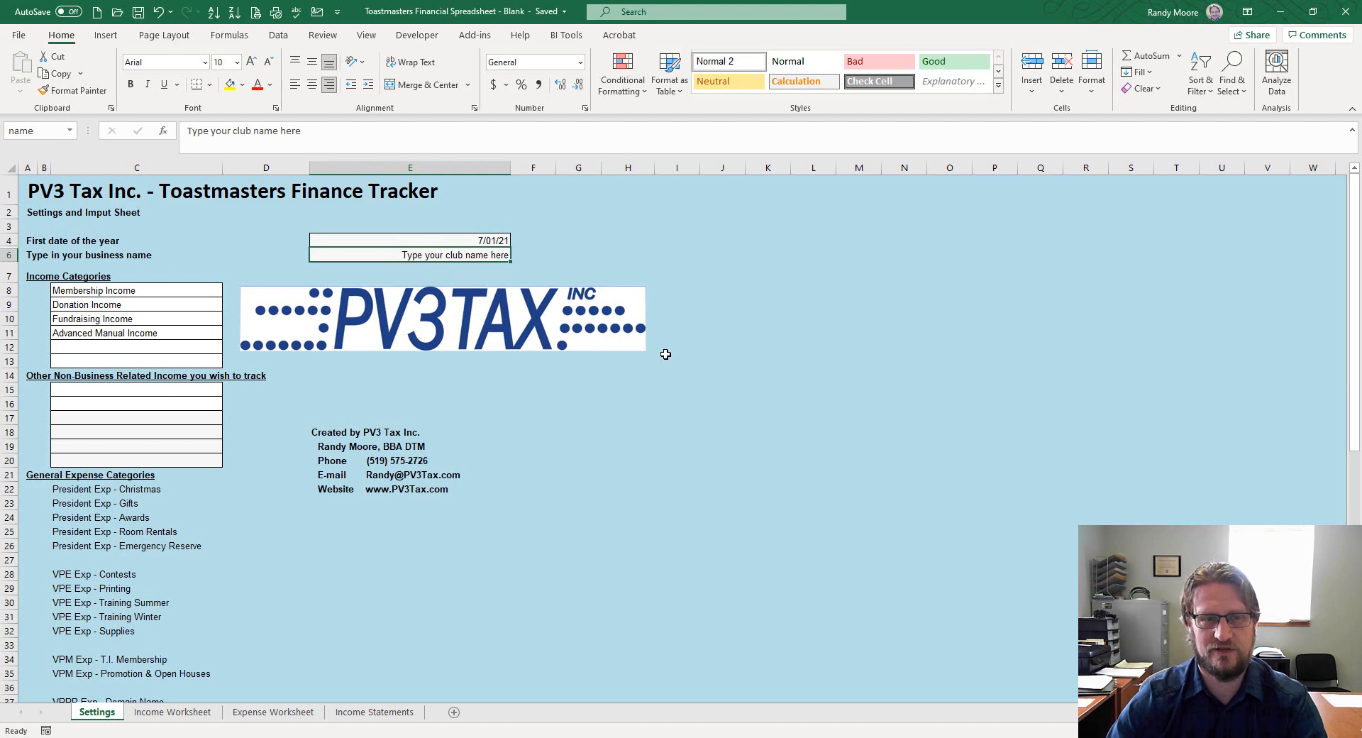
{"action": "type", "text": "G"}
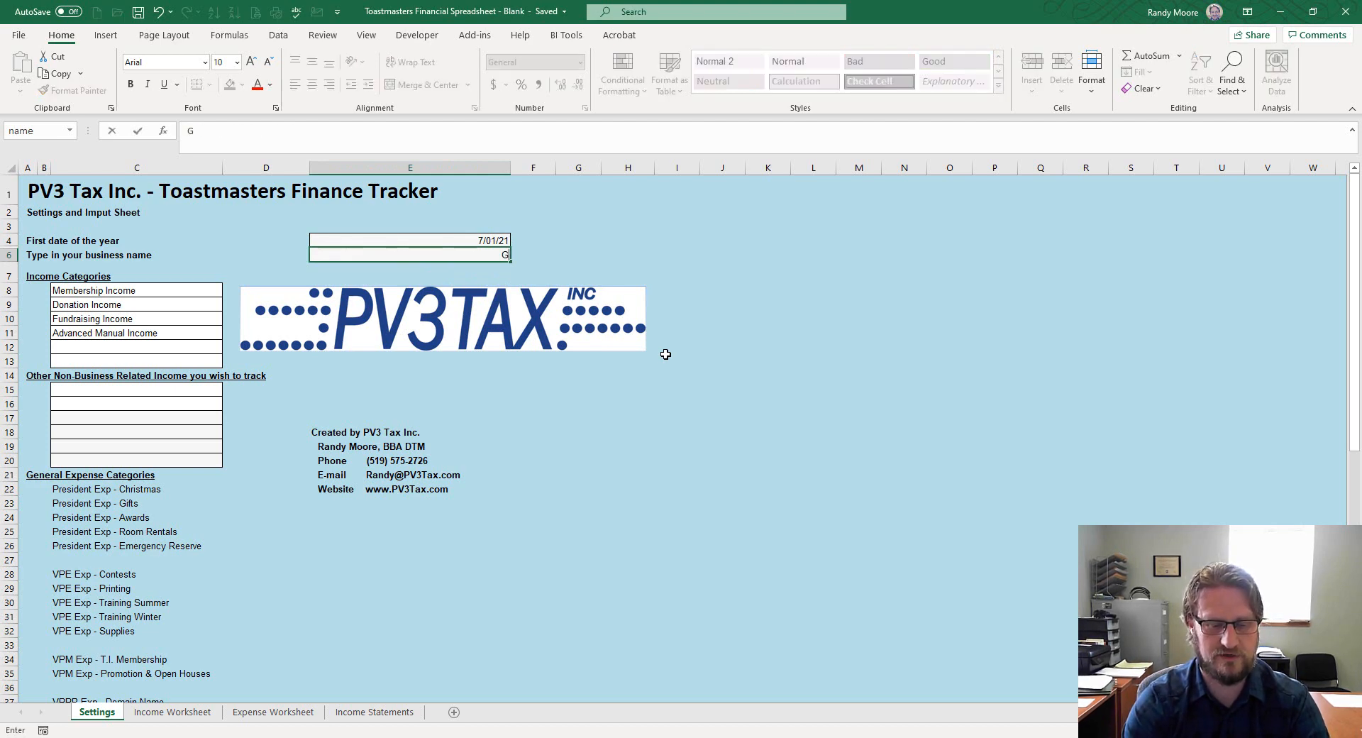
{"action": "type", "text": "rand River T"}
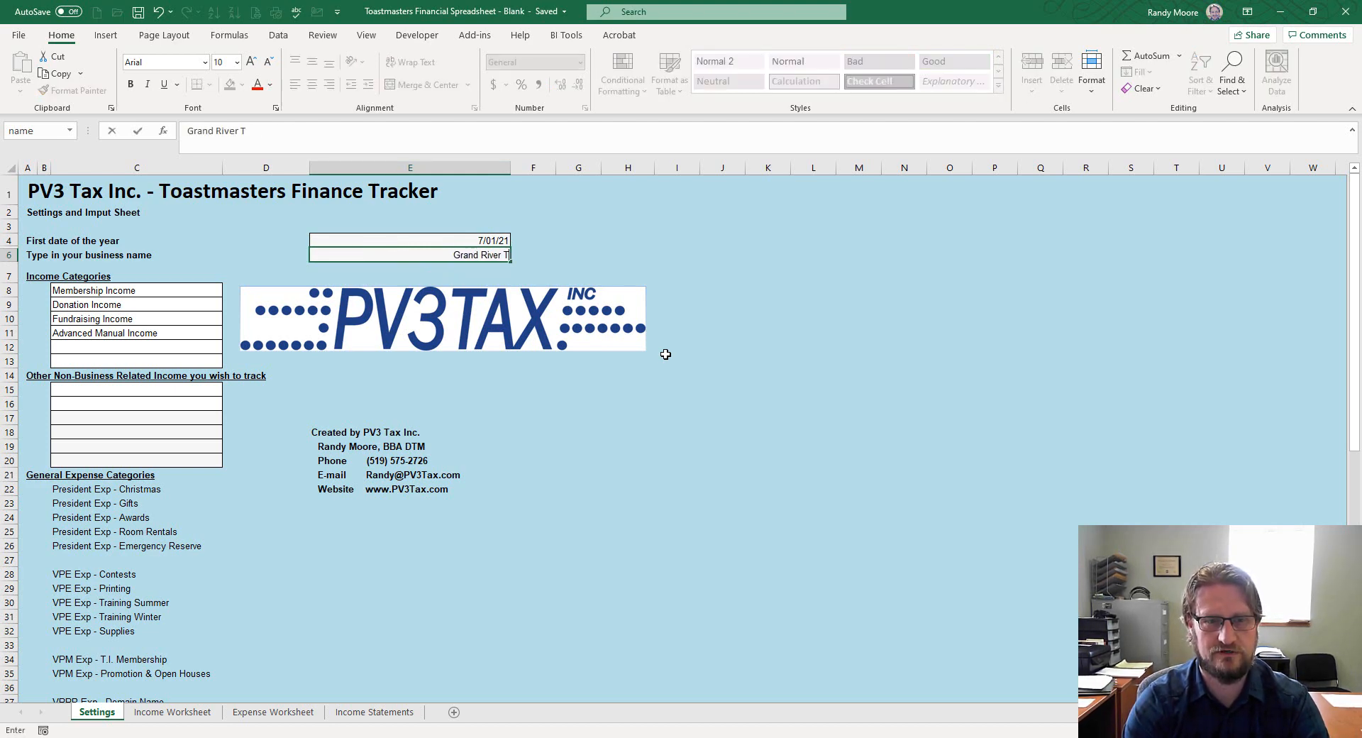
{"action": "type", "text": "o"}
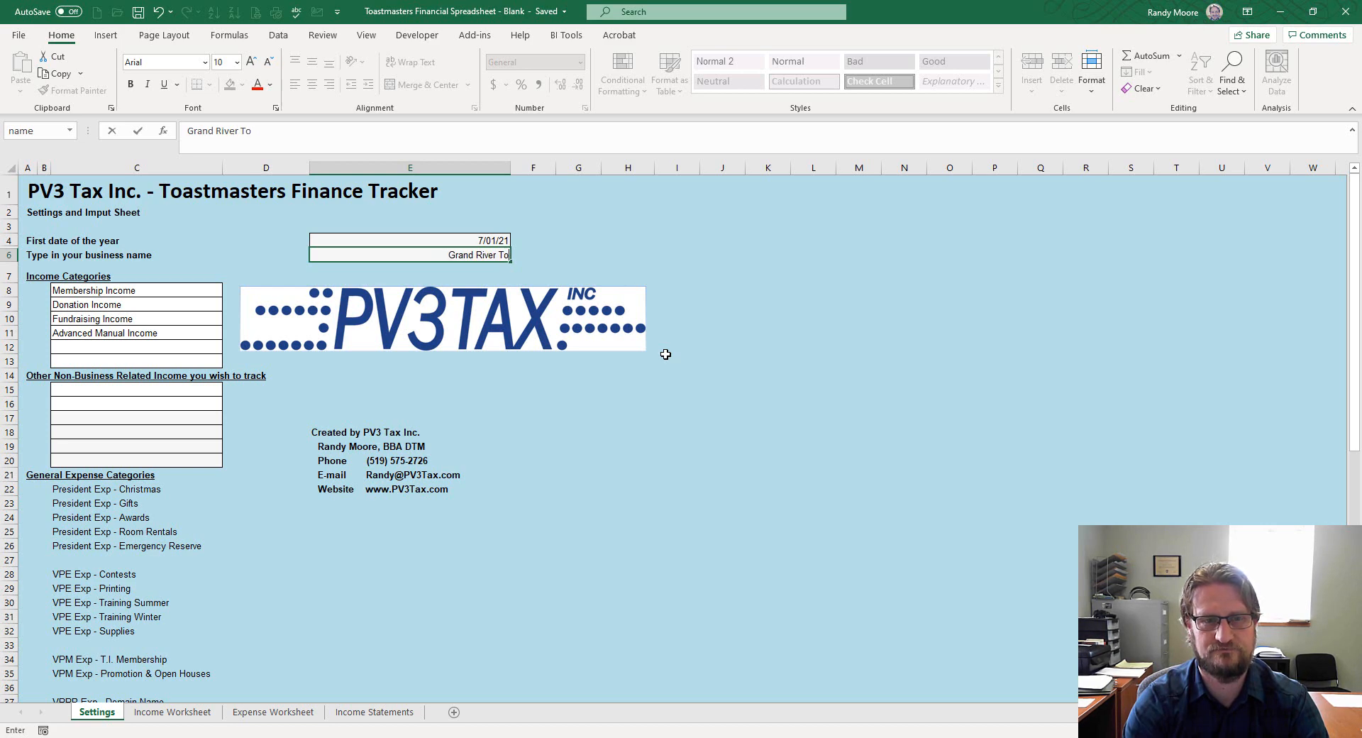
{"action": "type", "text": "astmas"}
{"action": "type", "text": "ter"}
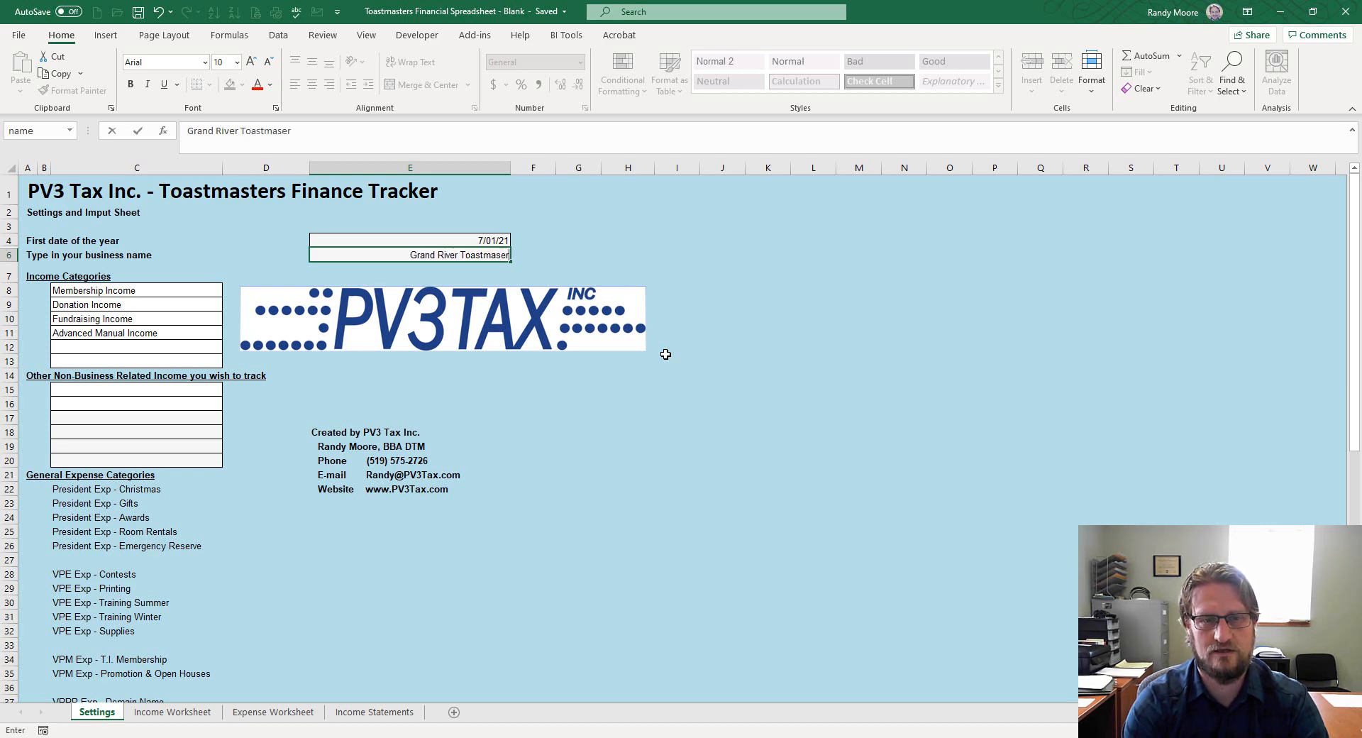
{"action": "key", "text": "Return"}
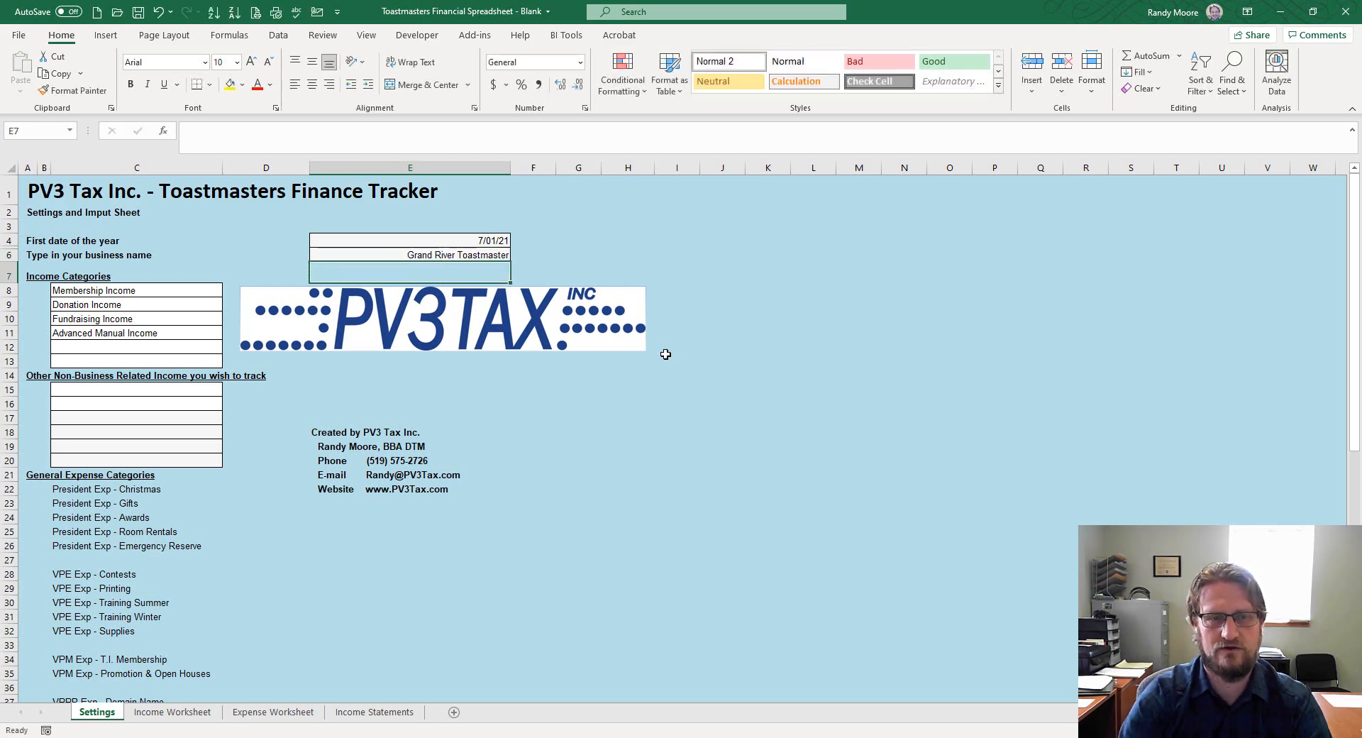
{"action": "key", "text": "Up"}
{"action": "left_click", "coordinate": [342, 132]}
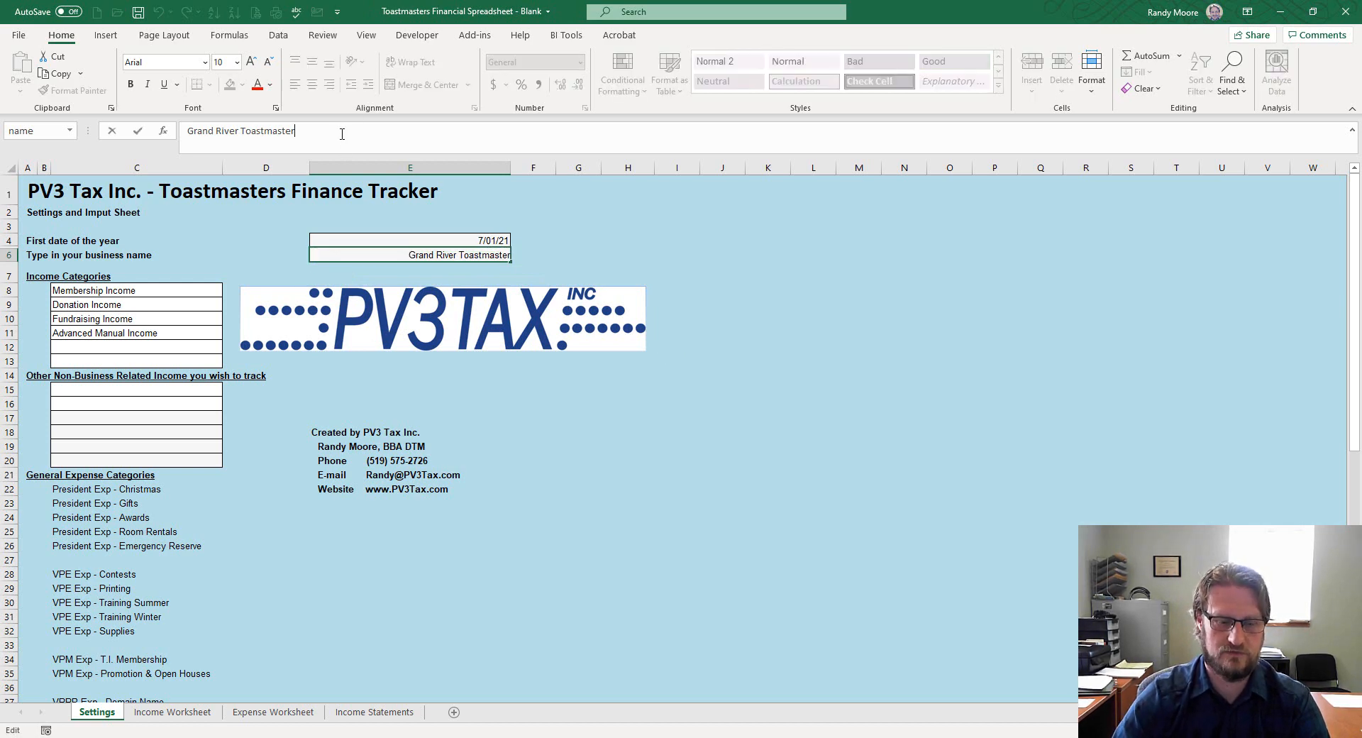
{"action": "type", "text": "s"}
{"action": "key", "text": "Return"}
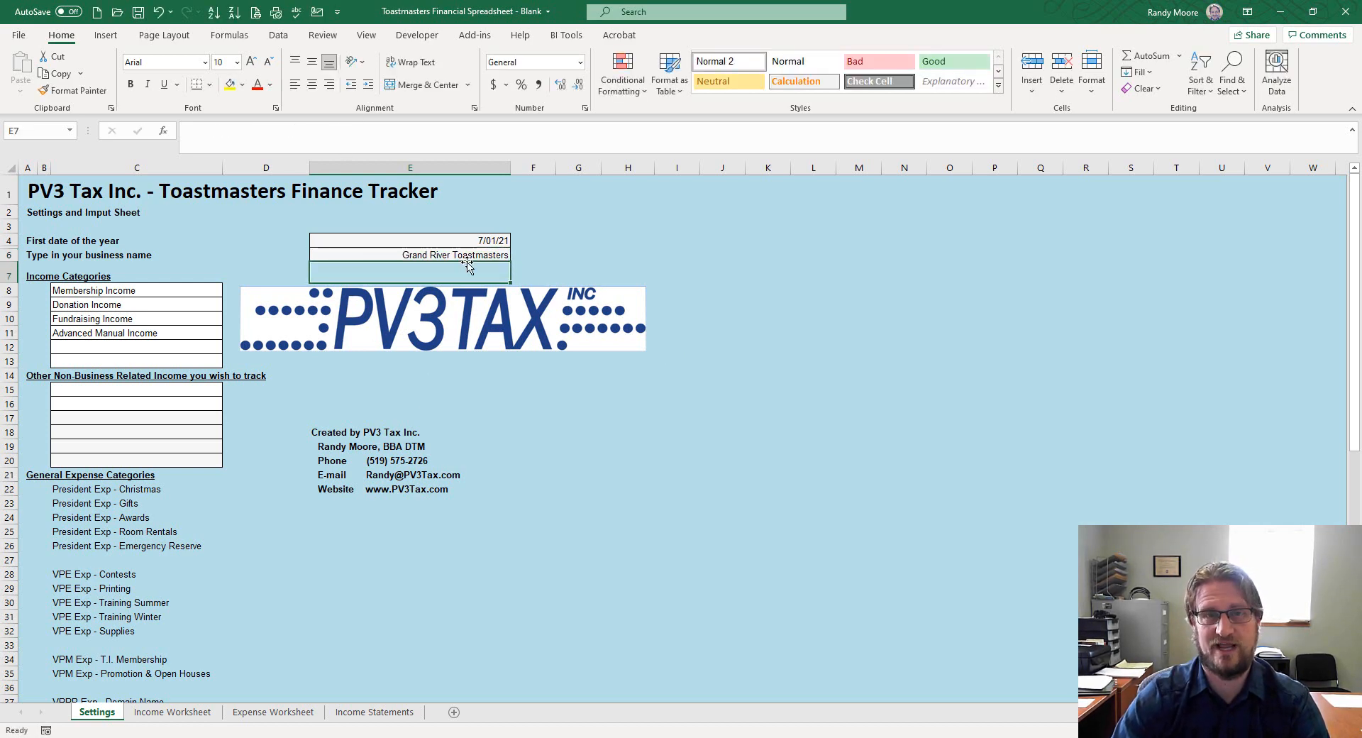
{"action": "left_click", "coordinate": [181, 289]}
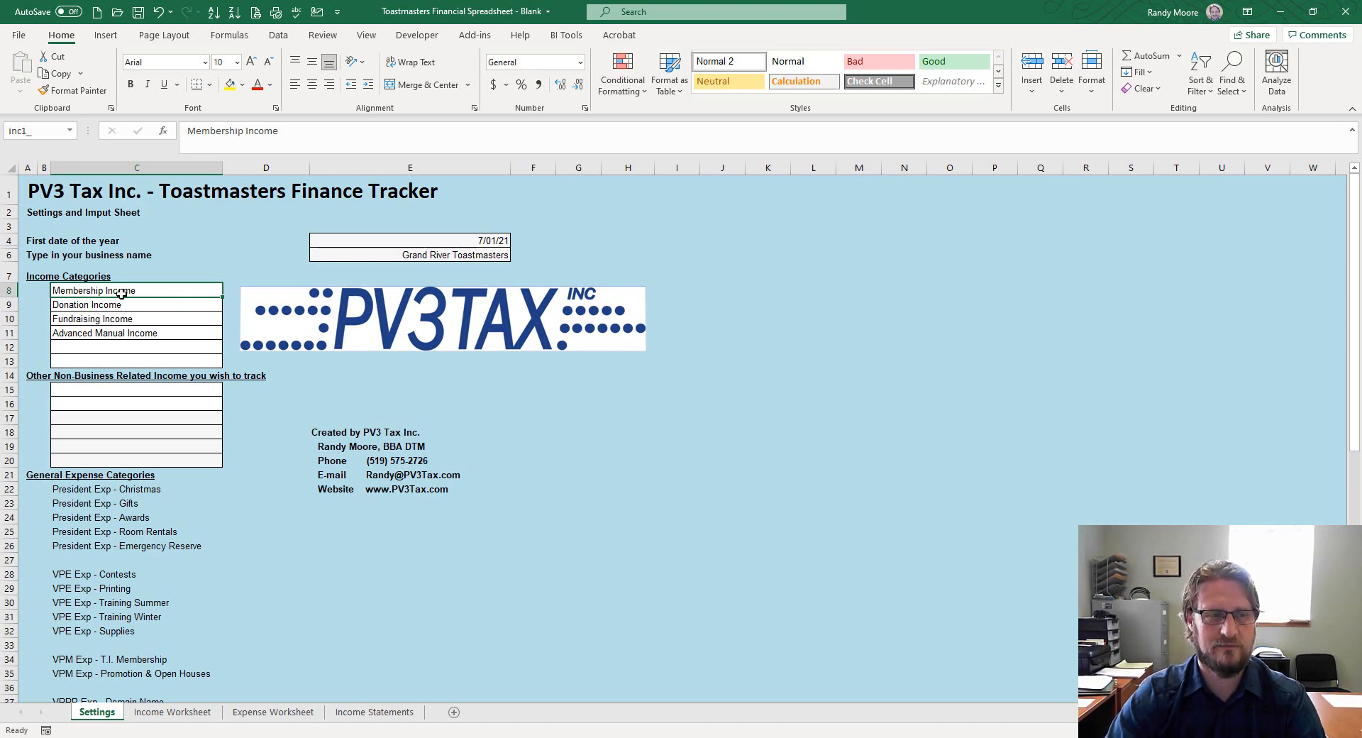
Replace 'Advanced Manual Income' in C11 with 'Pathways Income' as the fourth income category
{"action": "left_click", "coordinate": [135, 317]}
{"action": "left_click", "coordinate": [135, 294]}
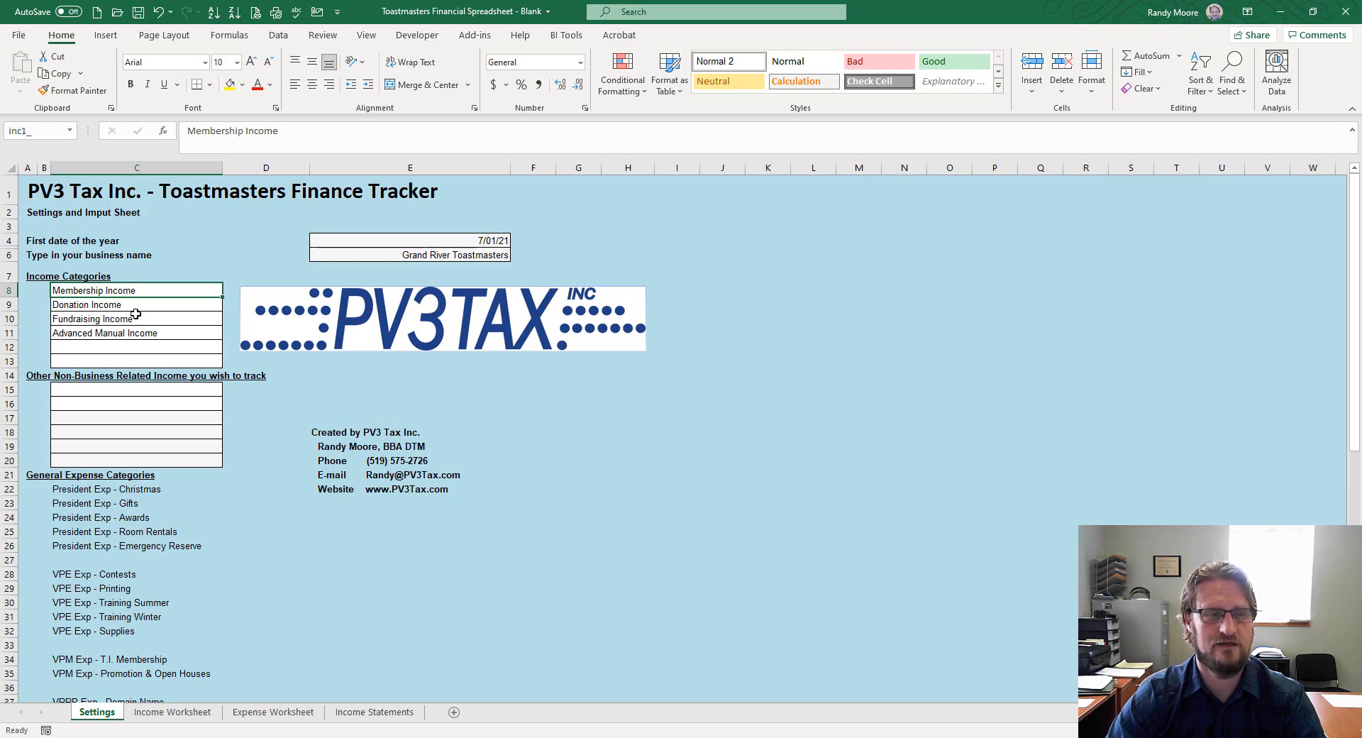
{"action": "left_click", "coordinate": [144, 303]}
{"action": "left_click", "coordinate": [147, 321]}
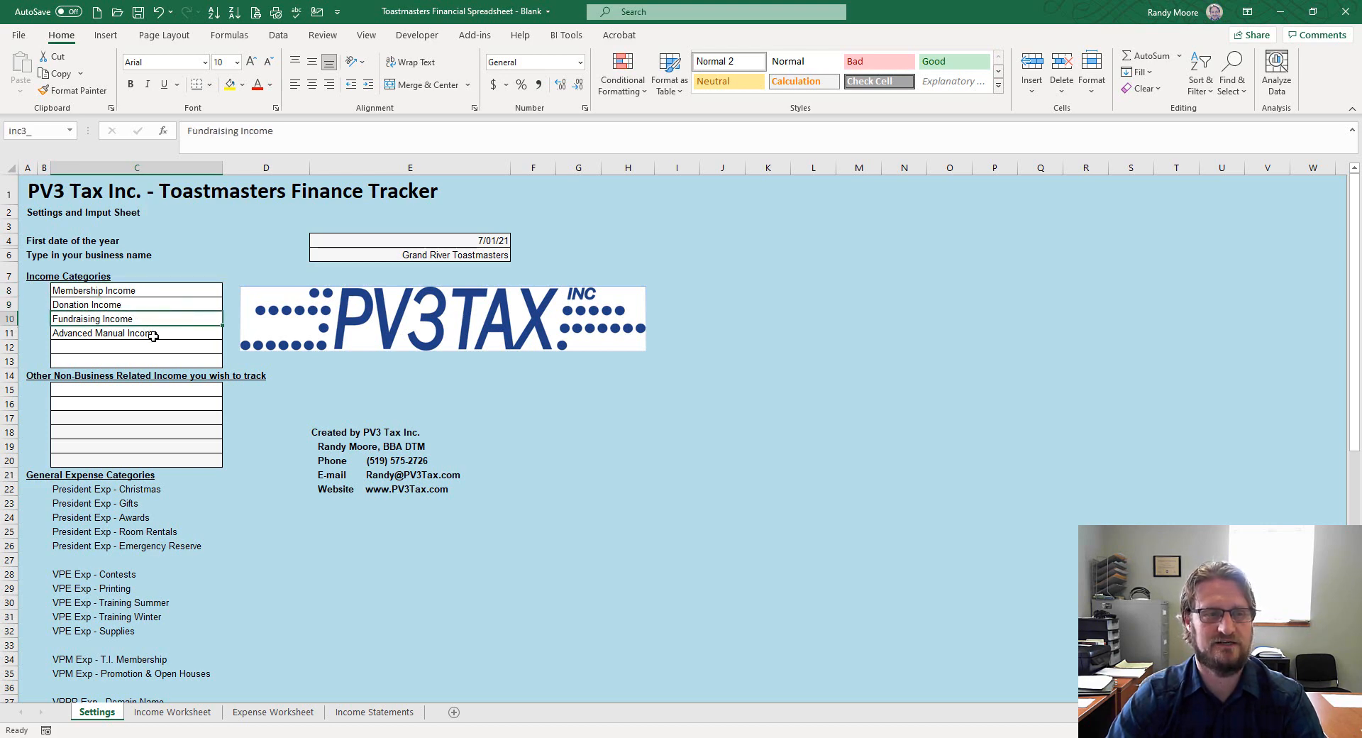
{"action": "left_click", "coordinate": [164, 333]}
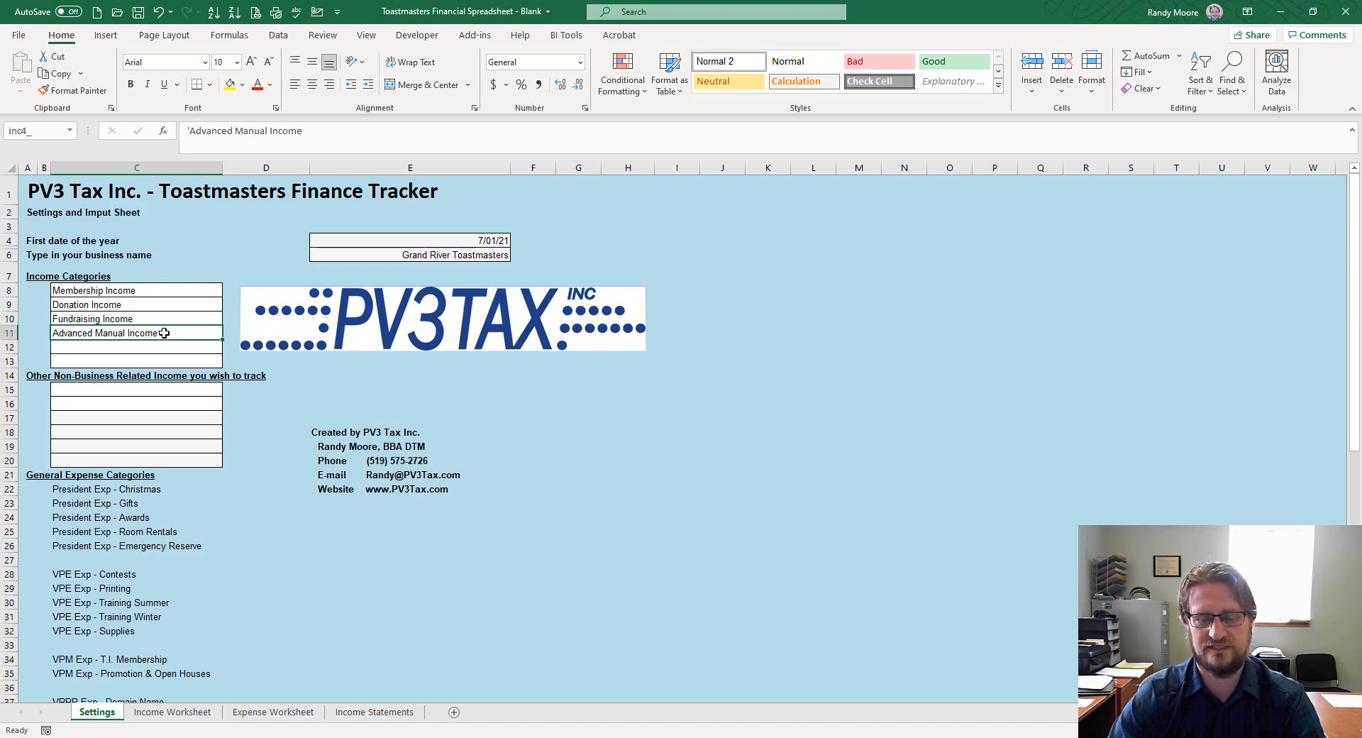
{"action": "key", "text": "Delete"}
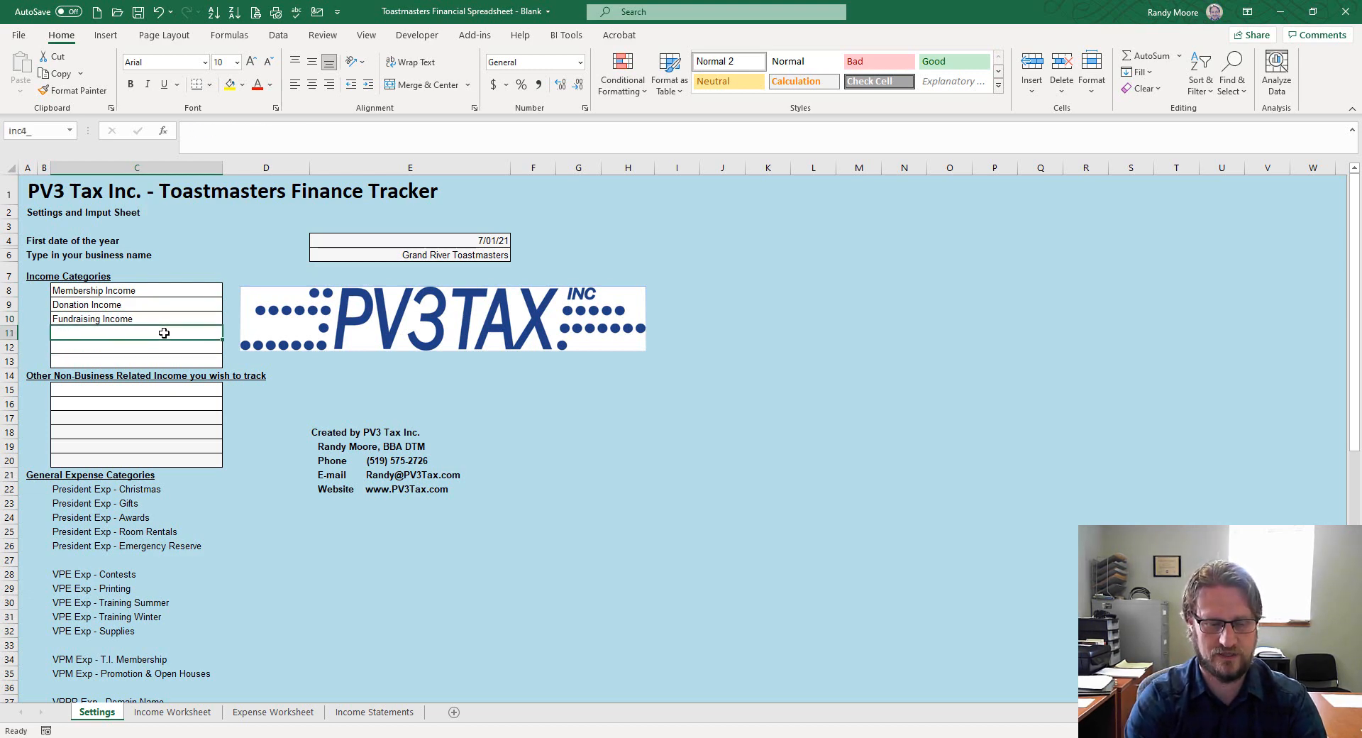
{"action": "type", "text": "Pat"}
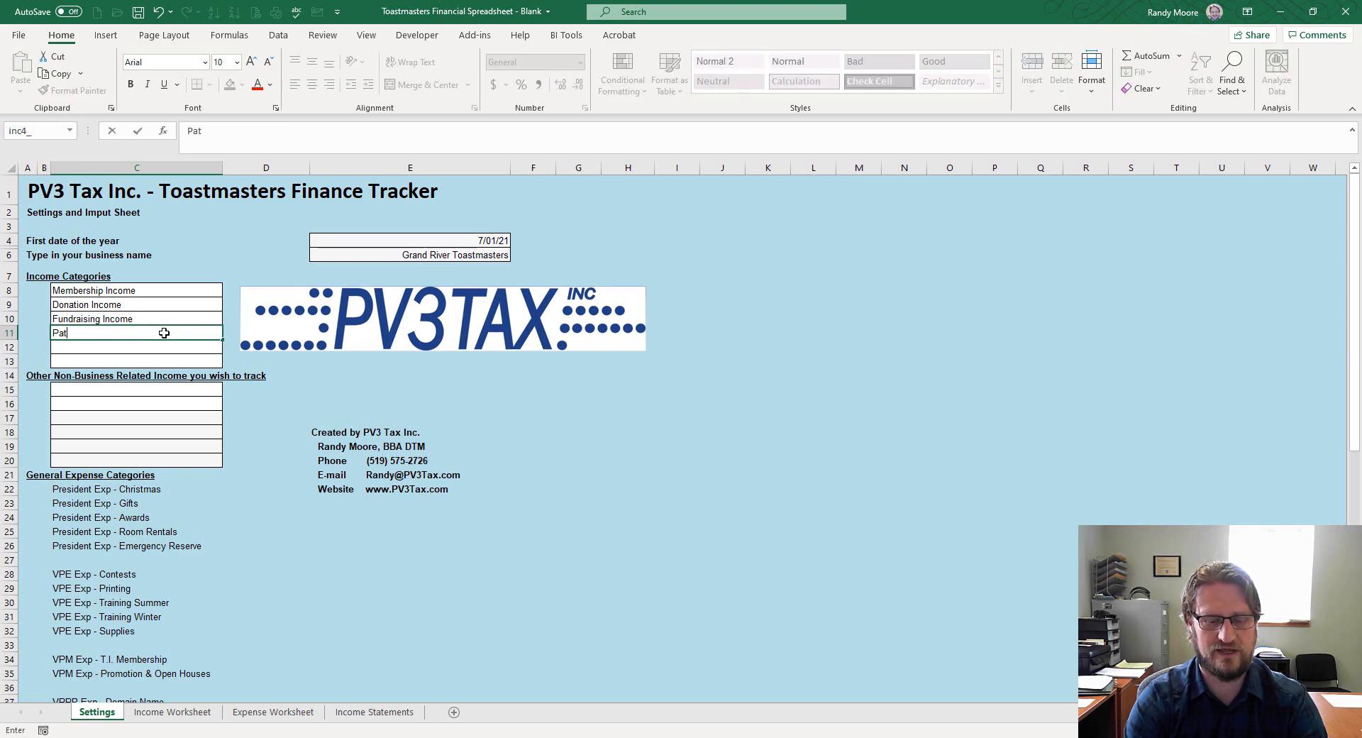
{"action": "type", "text": "hways Income"}
{"action": "key", "text": "Return"}
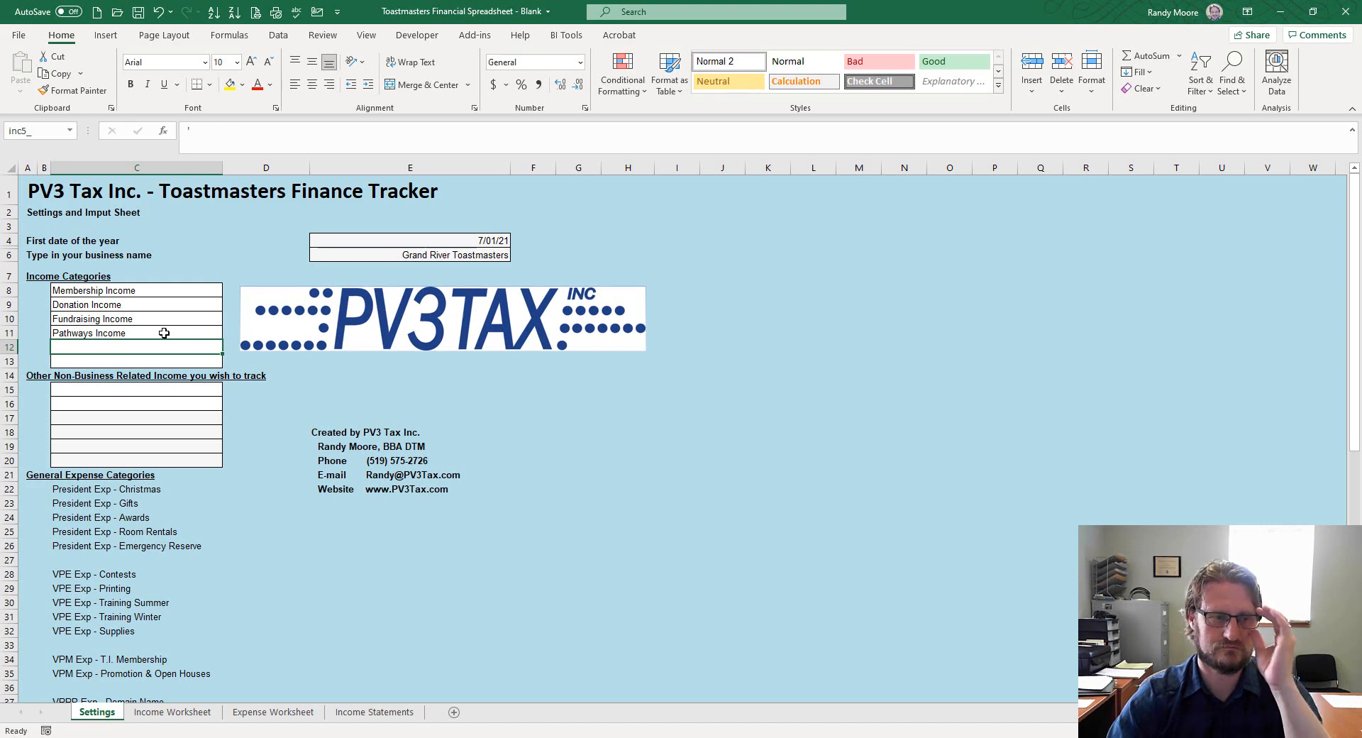
{"action": "left_click", "coordinate": [158, 395]}
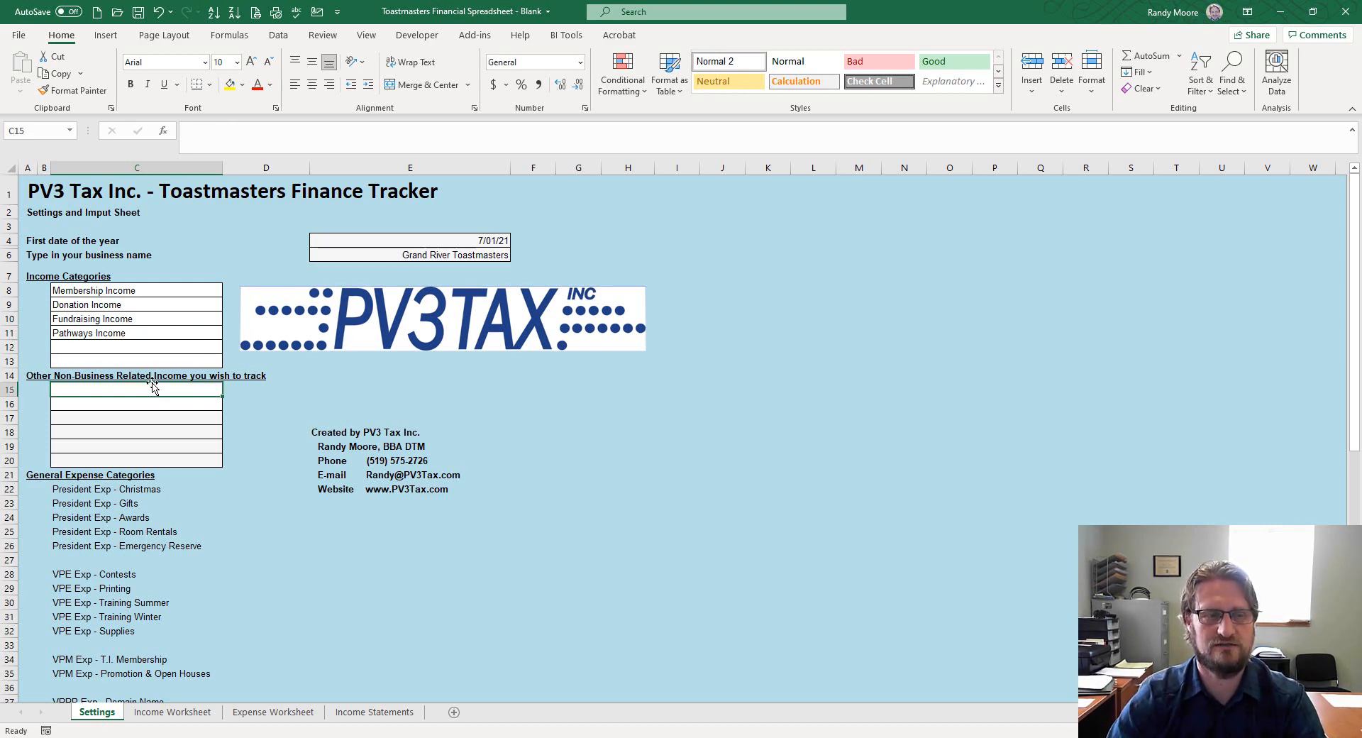
{"action": "left_click", "coordinate": [117, 410]}
{"action": "scroll", "coordinate": [135, 387], "scroll_direction": "down", "scroll_amount": 4}
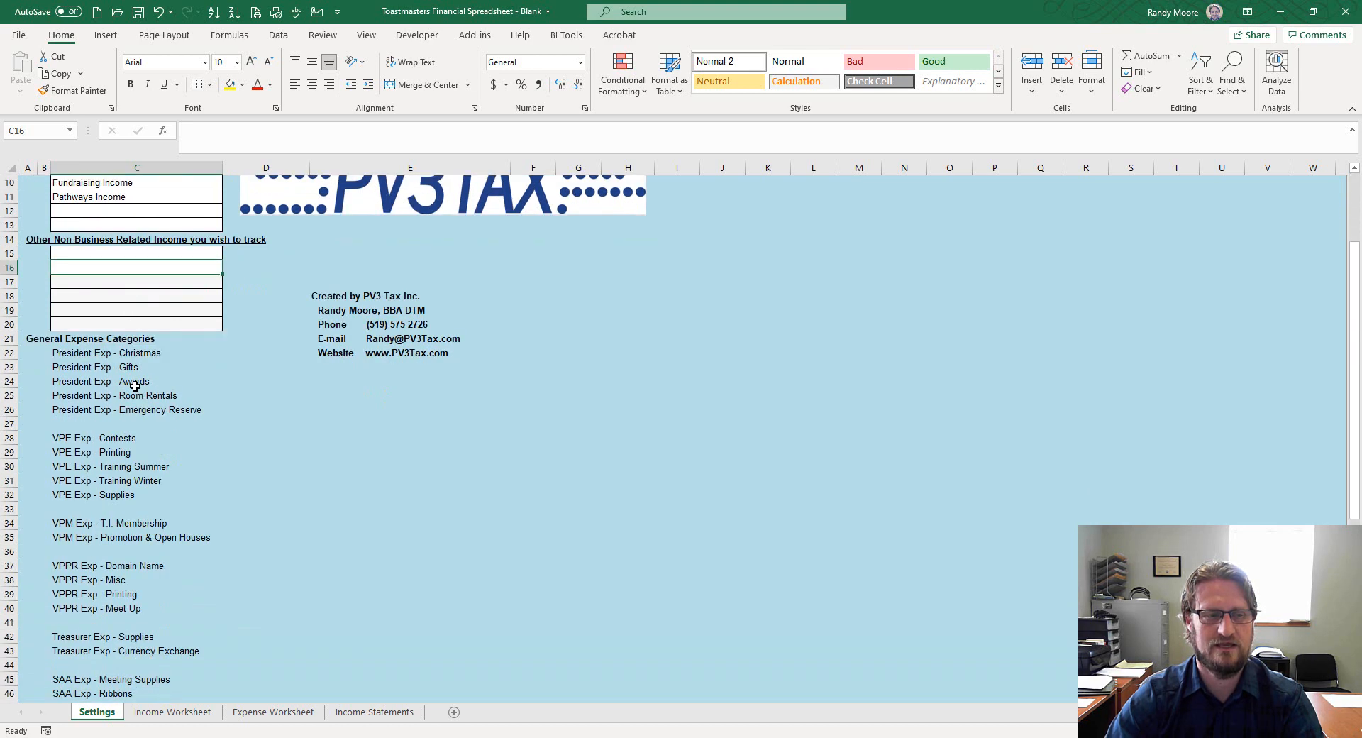
{"action": "left_click", "coordinate": [105, 324]}
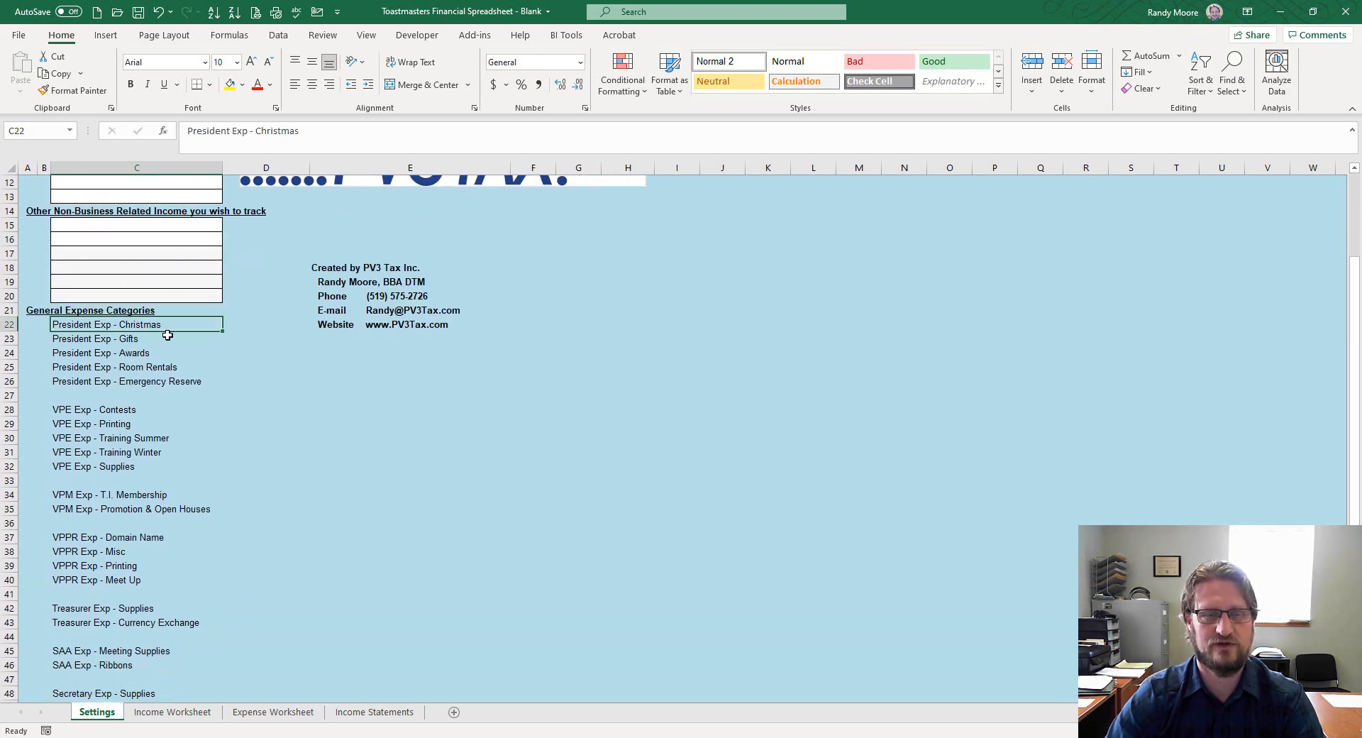
{"action": "scroll", "coordinate": [170, 322], "scroll_direction": "down", "scroll_amount": 2}
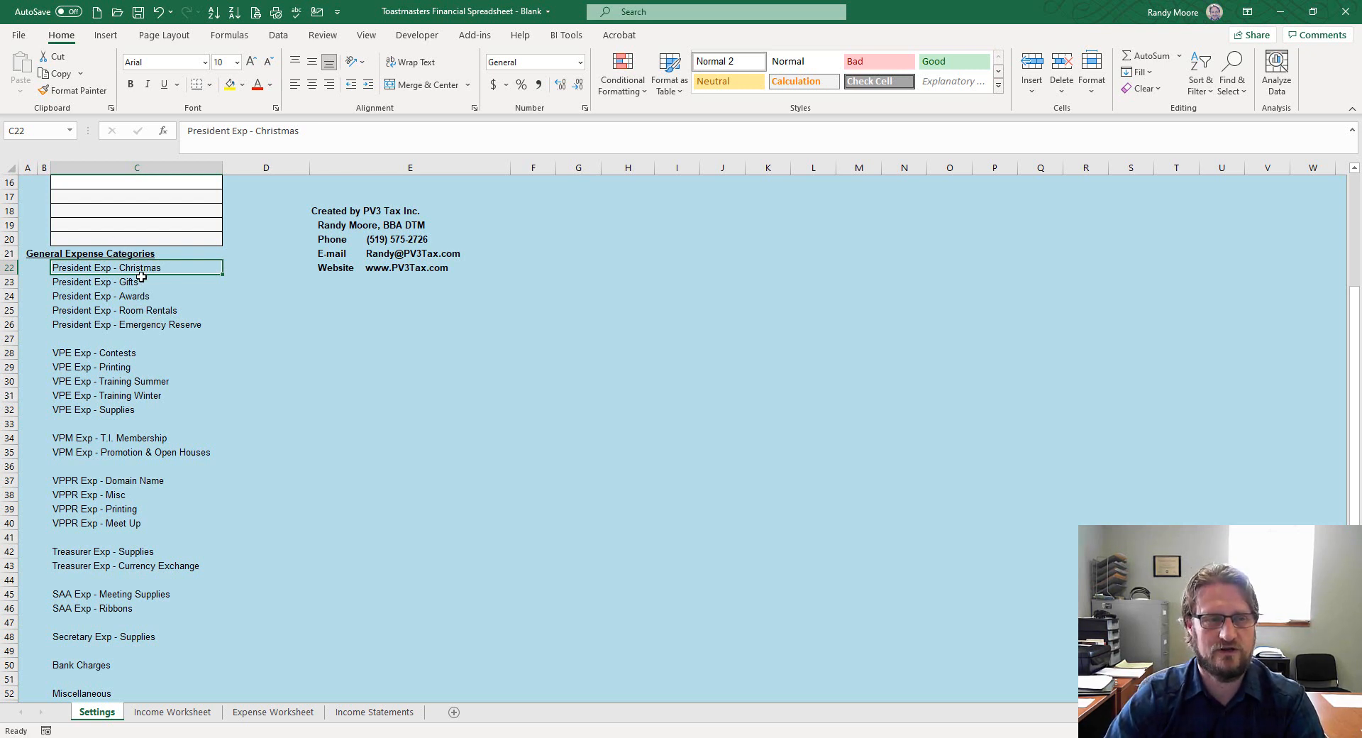
{"action": "left_click", "coordinate": [142, 301]}
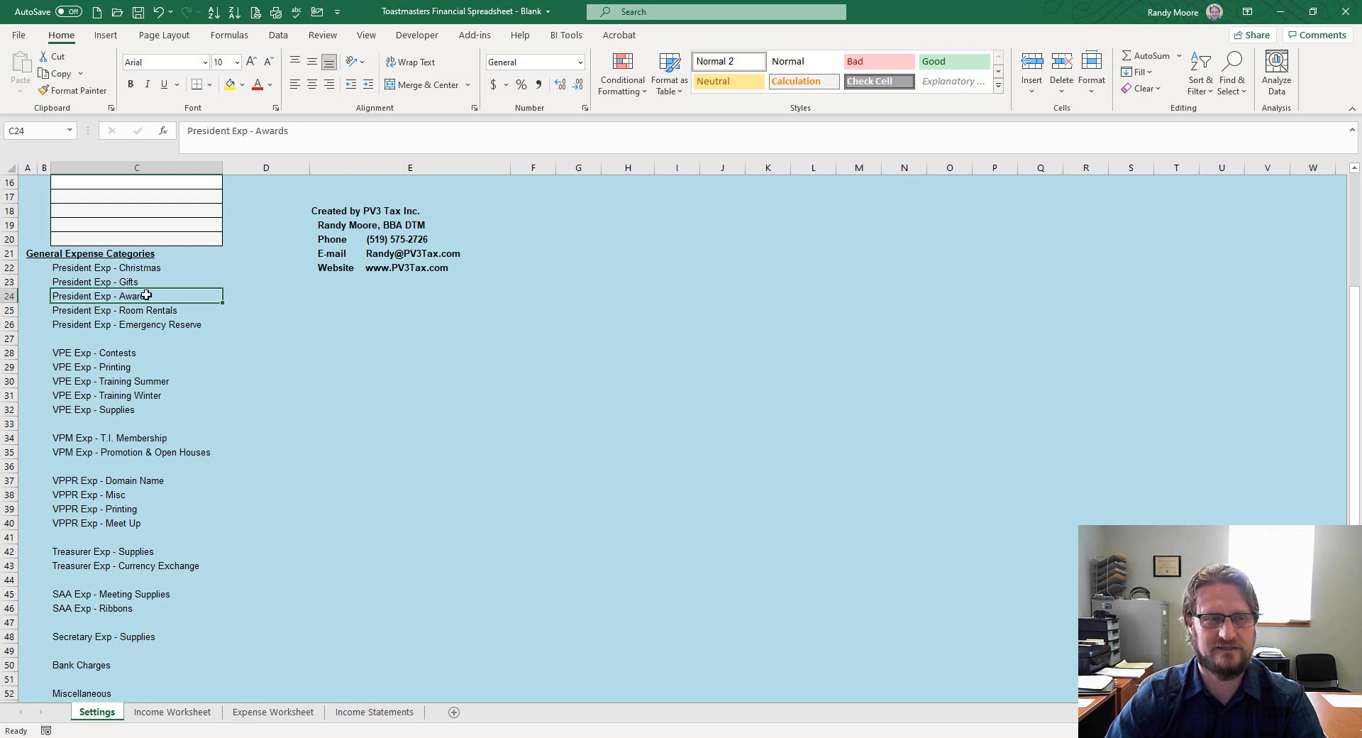
{"action": "left_click", "coordinate": [149, 313]}
{"action": "left_click", "coordinate": [154, 330]}
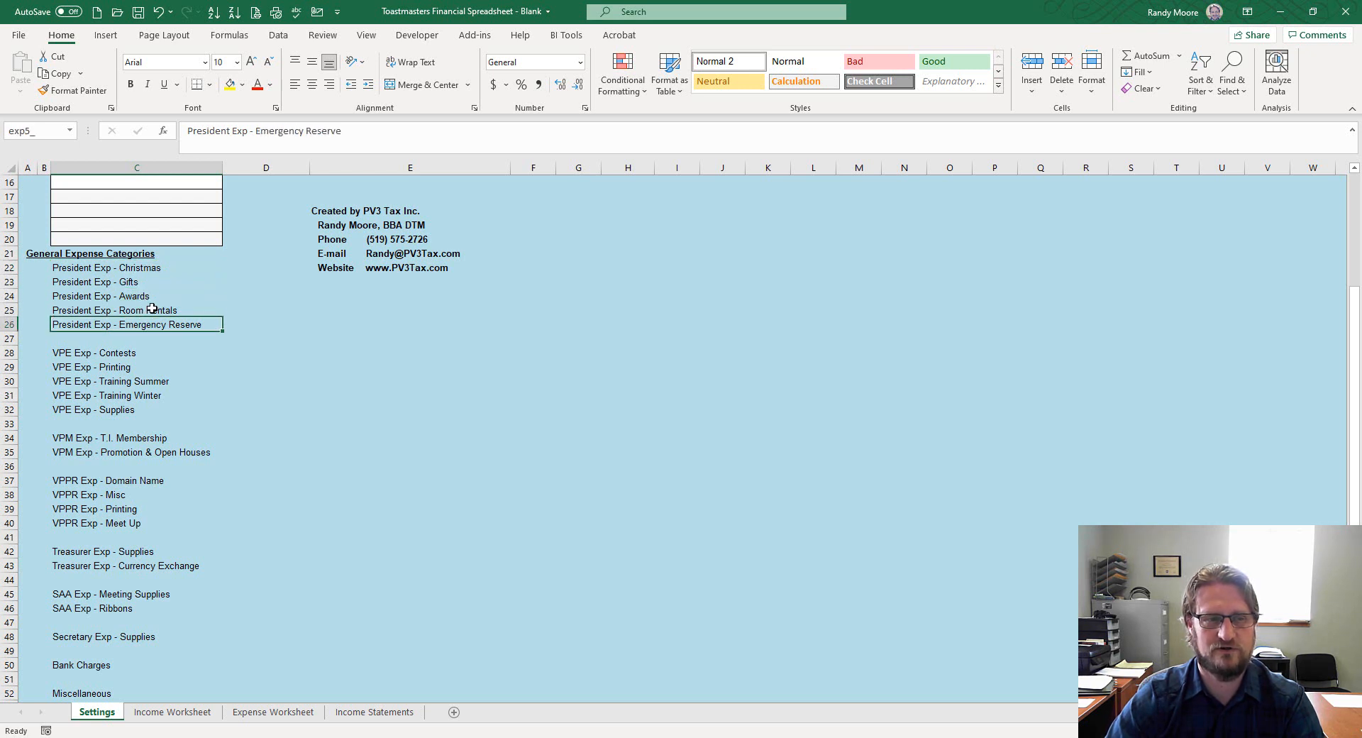
{"action": "left_click", "coordinate": [144, 300]}
{"action": "left_click", "coordinate": [137, 267]}
{"action": "left_click", "coordinate": [136, 282]}
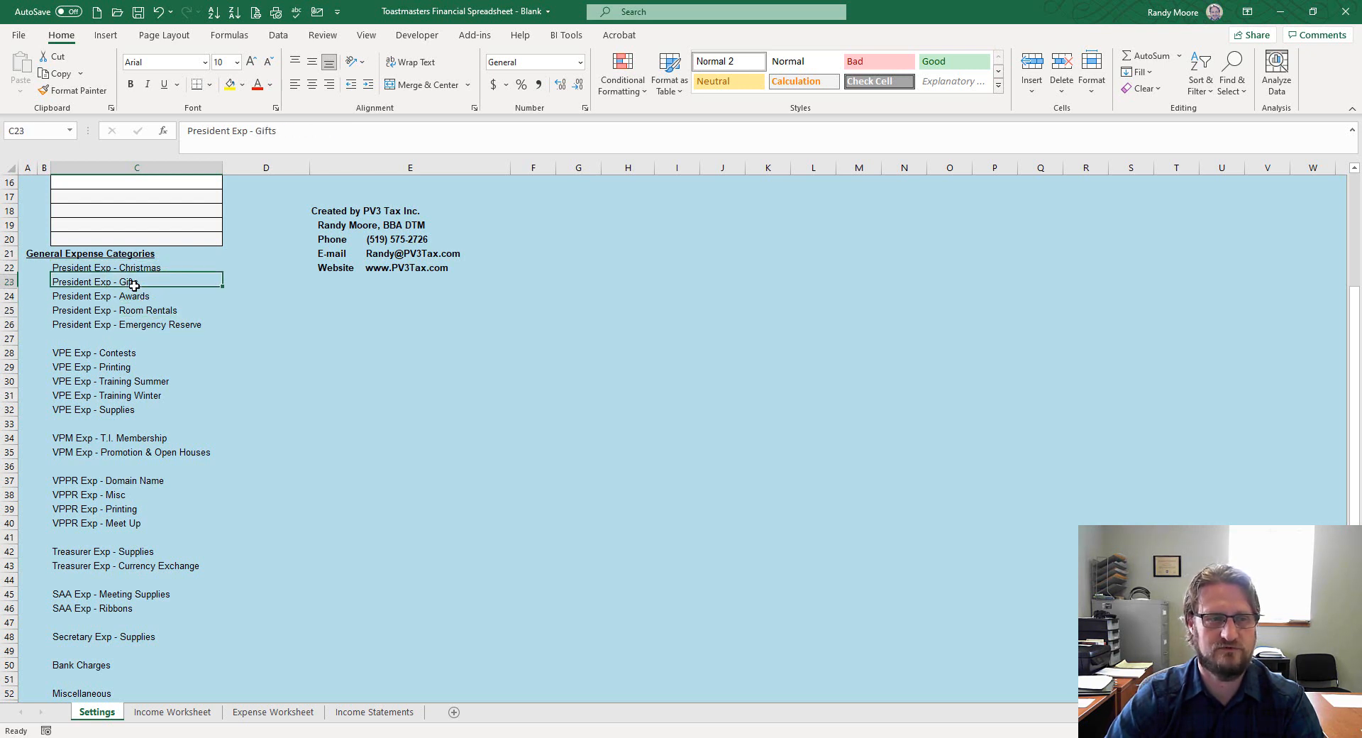
{"action": "left_click", "coordinate": [120, 351]}
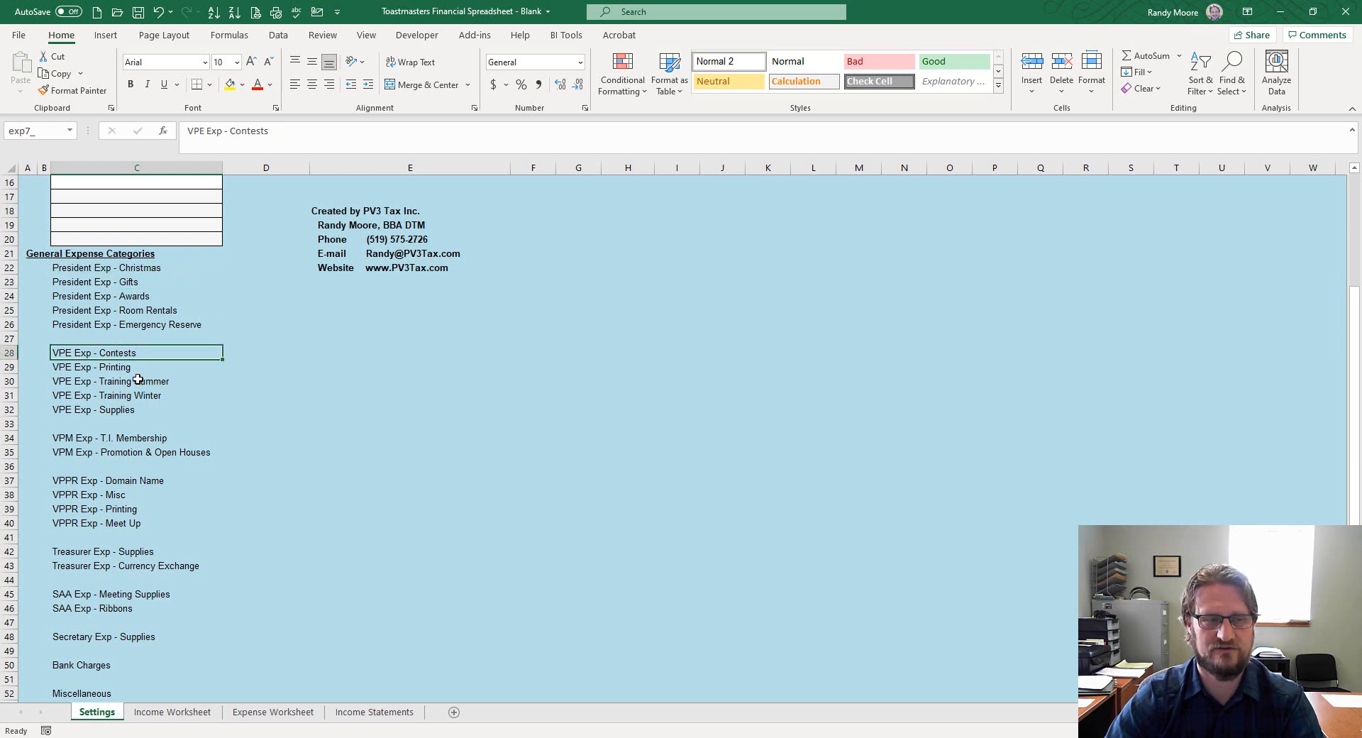
{"action": "left_click", "coordinate": [137, 364]}
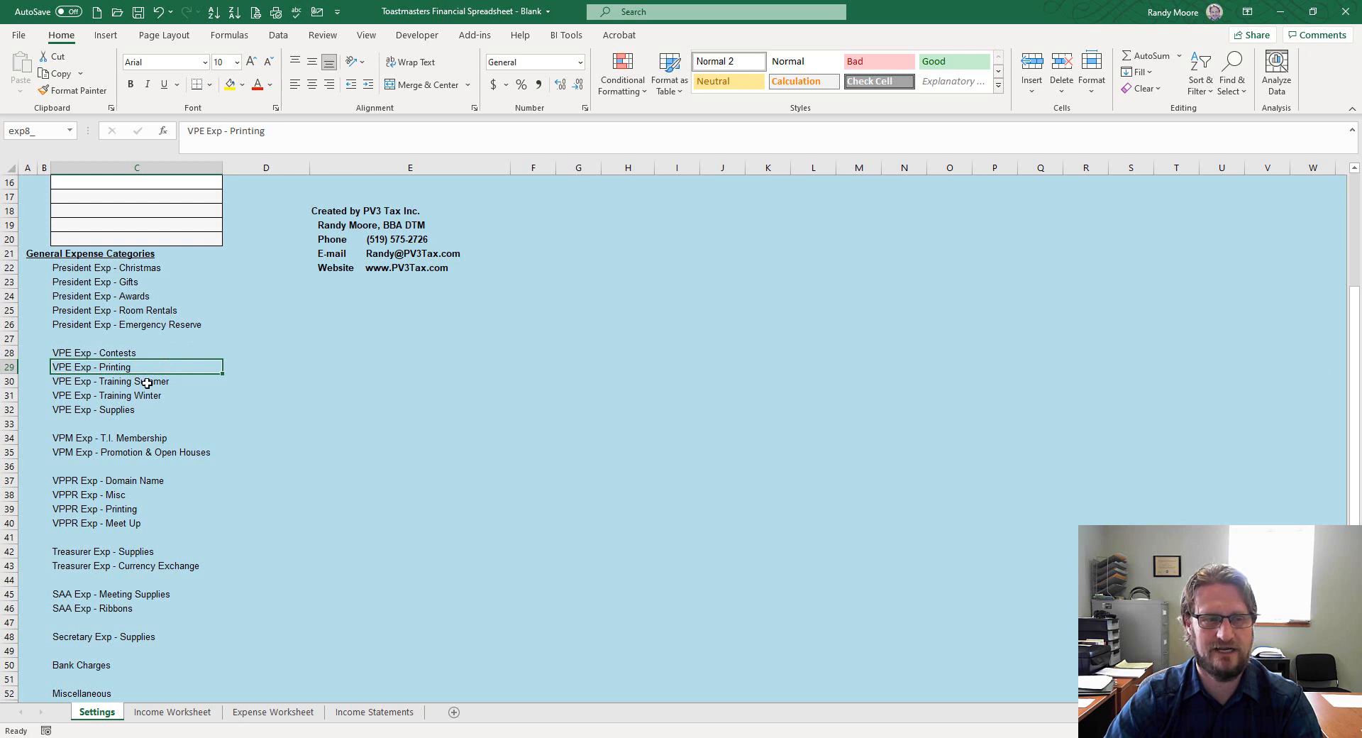
{"action": "left_click", "coordinate": [147, 383]}
{"action": "left_click", "coordinate": [141, 395]}
{"action": "left_click", "coordinate": [129, 410]}
{"action": "scroll", "coordinate": [130, 419], "scroll_direction": "down", "scroll_amount": 1}
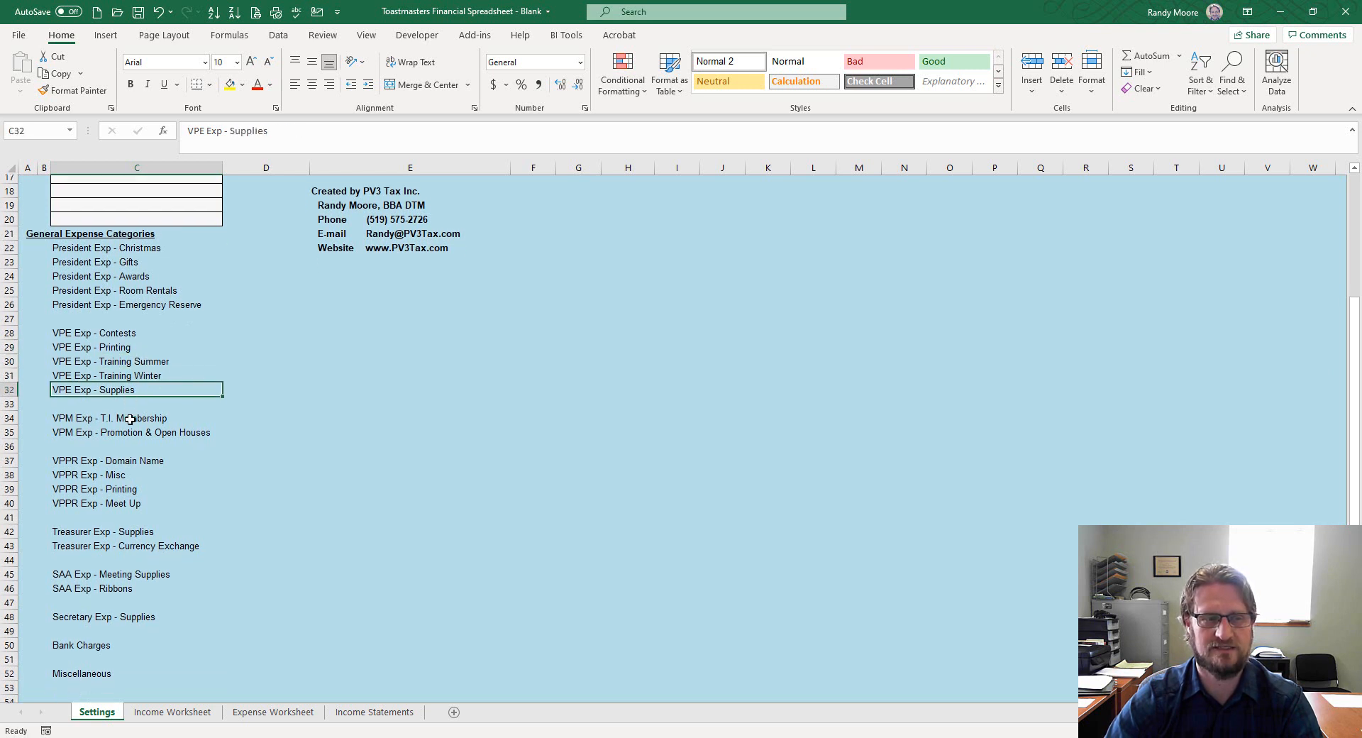
{"action": "left_click", "coordinate": [118, 411]}
{"action": "left_click", "coordinate": [137, 424]}
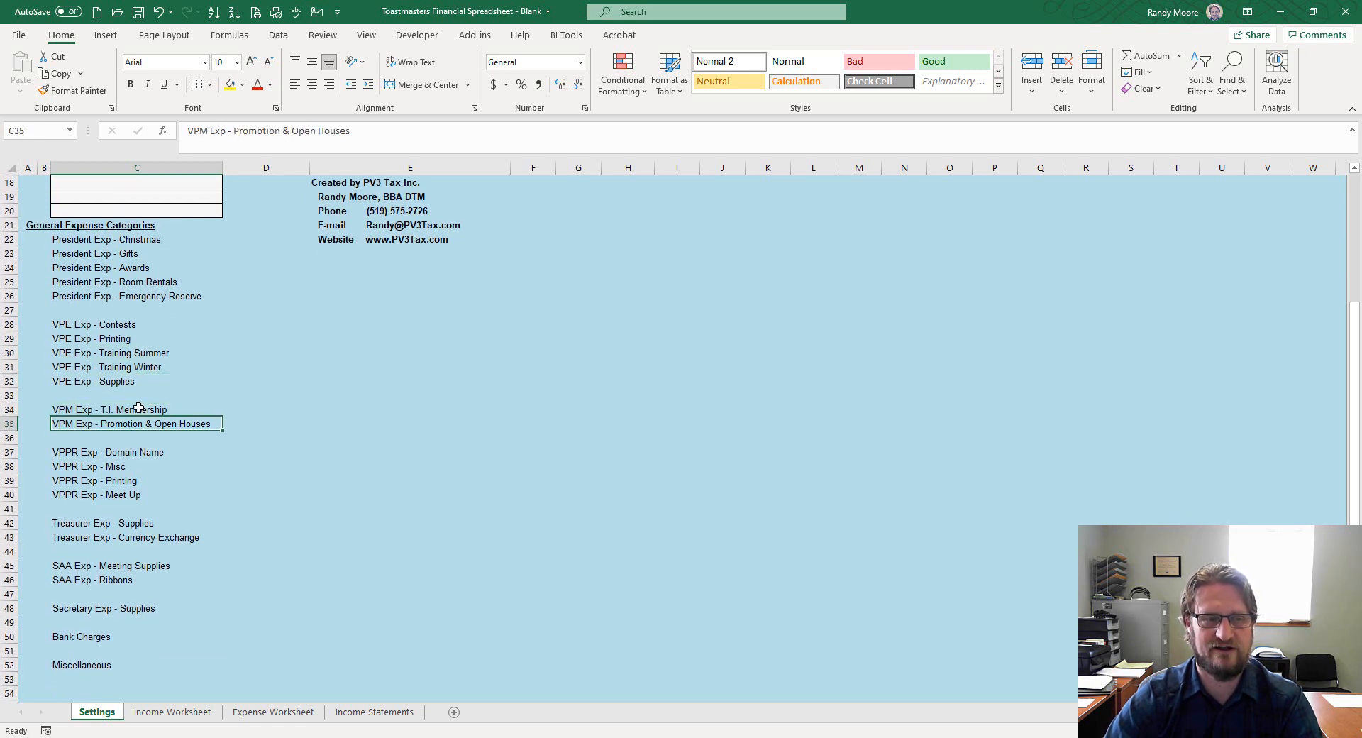
{"action": "left_click", "coordinate": [139, 408]}
{"action": "scroll", "coordinate": [131, 425], "scroll_direction": "down", "scroll_amount": 2}
{"action": "left_click", "coordinate": [115, 398]}
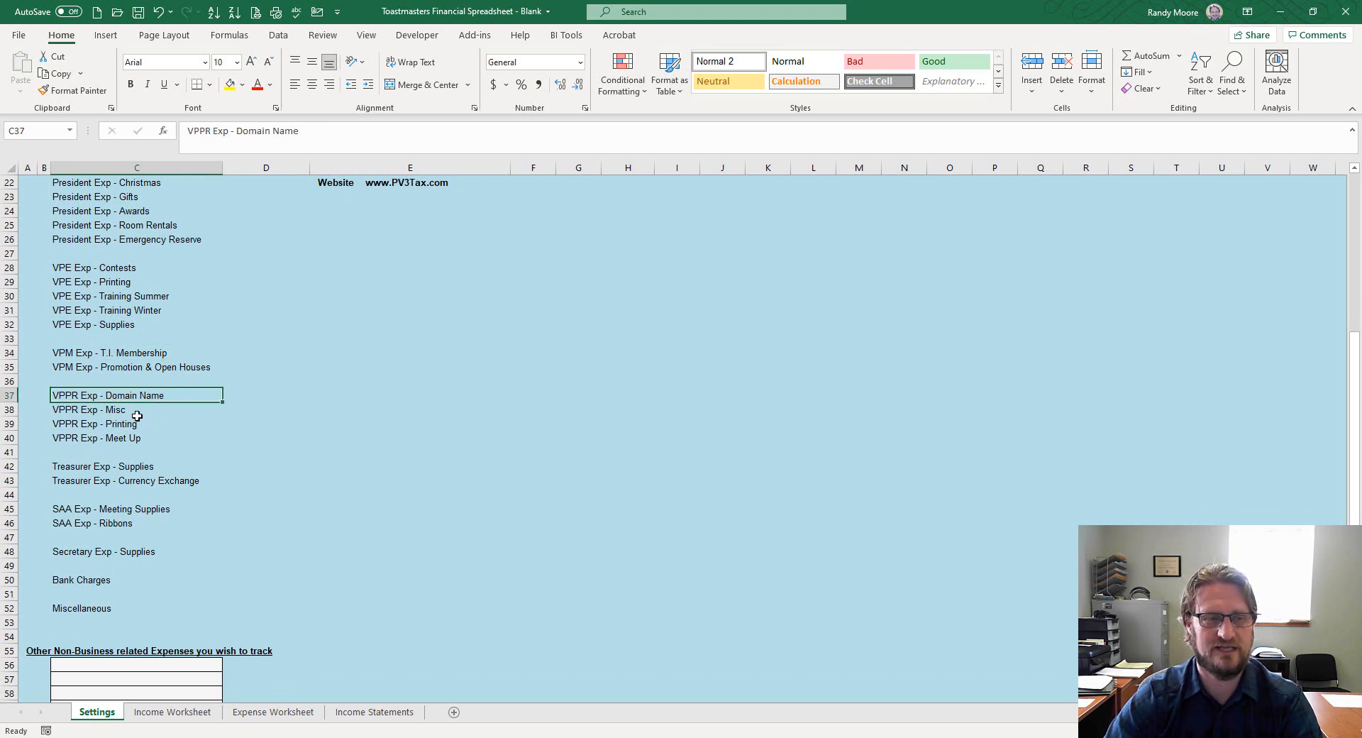
{"action": "left_click", "coordinate": [132, 426]}
{"action": "left_click", "coordinate": [130, 438]}
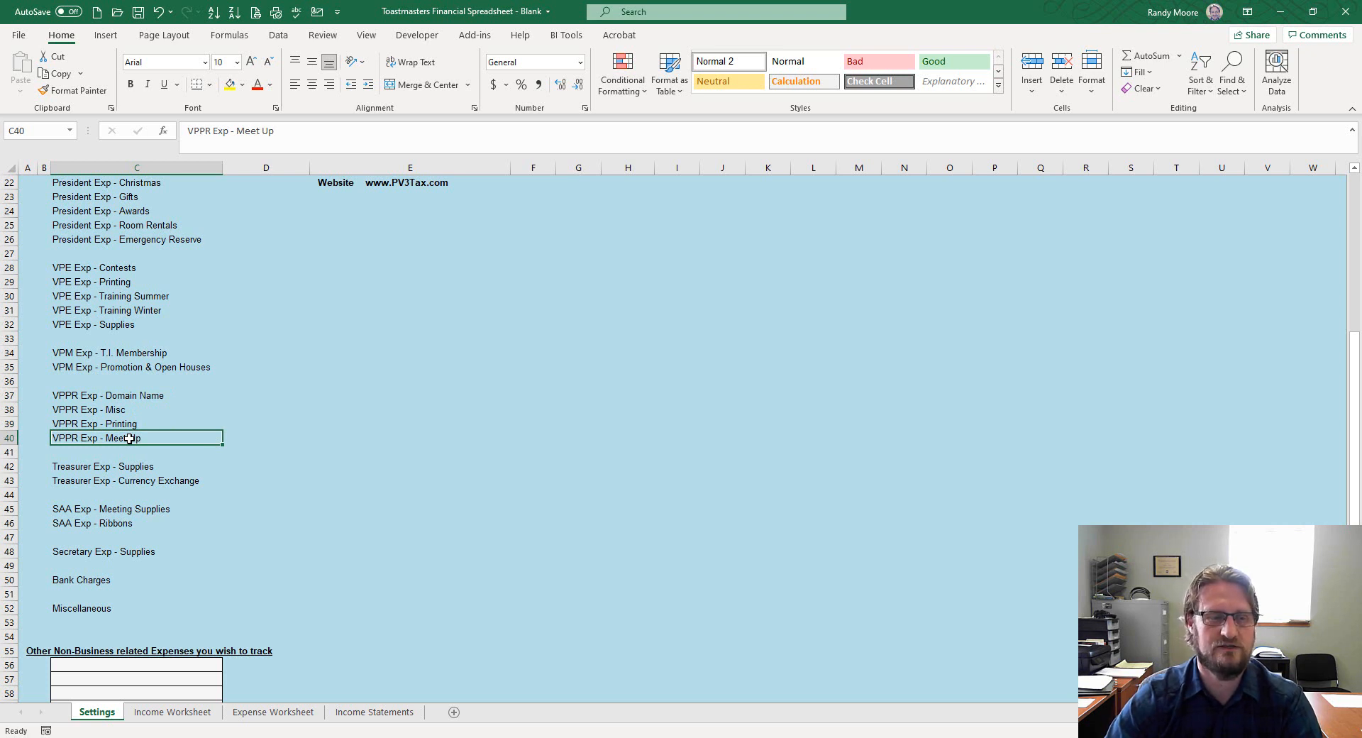
{"action": "scroll", "coordinate": [130, 439], "scroll_direction": "down", "scroll_amount": 1}
{"action": "left_click", "coordinate": [137, 410]}
{"action": "left_click", "coordinate": [138, 433]}
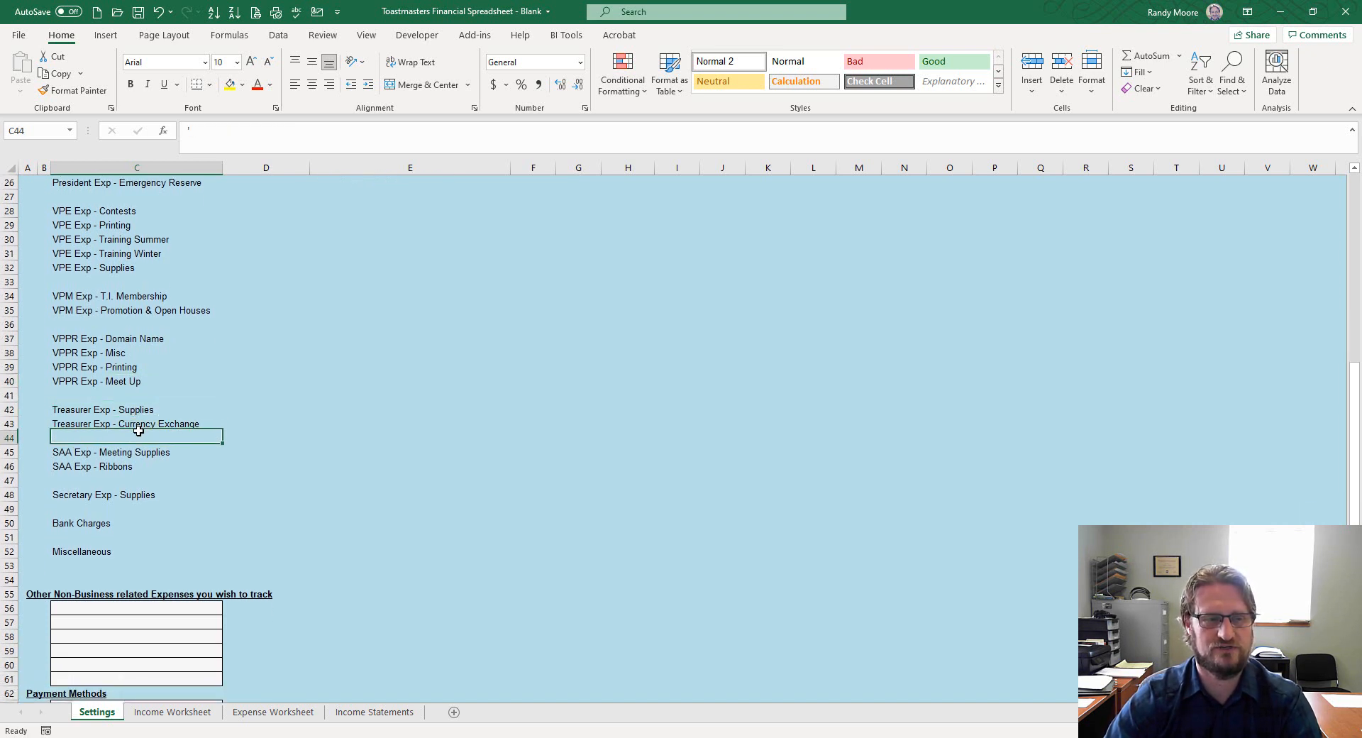
{"action": "left_click", "coordinate": [132, 451]}
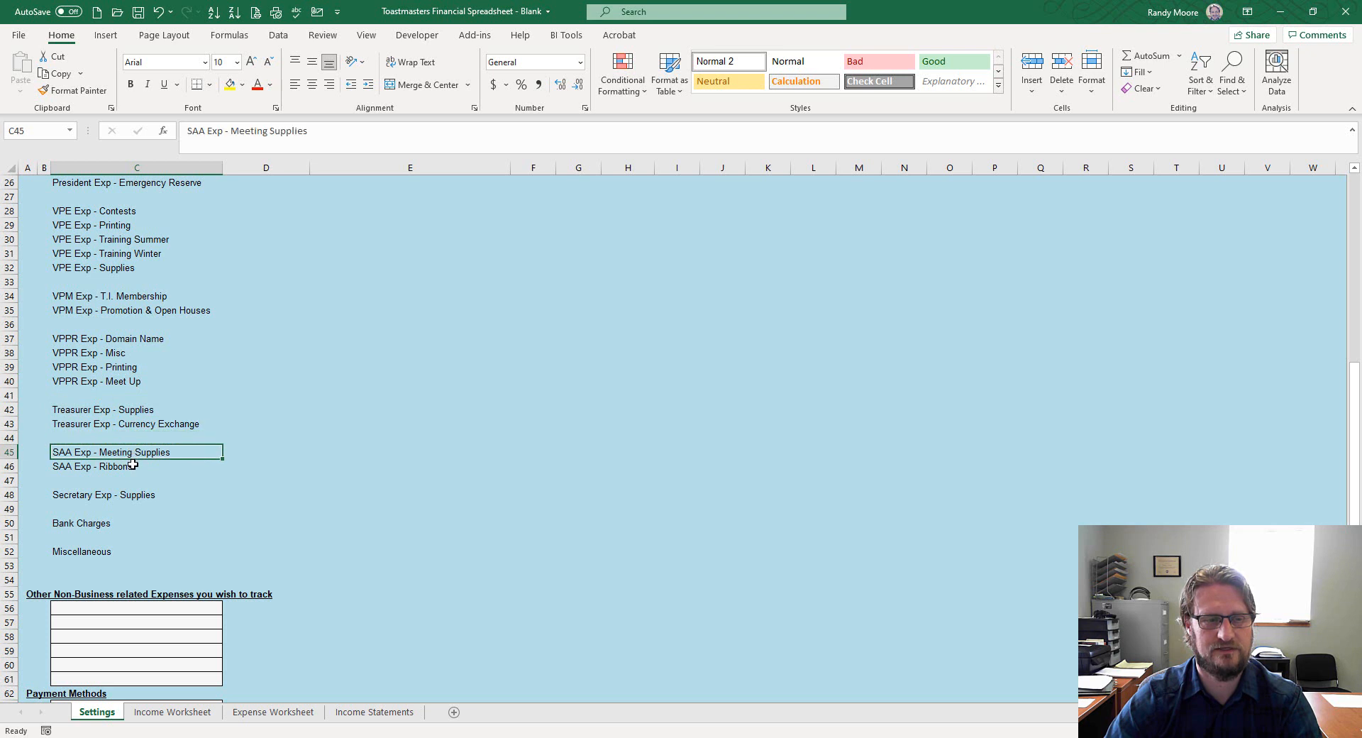
{"action": "left_click", "coordinate": [133, 464]}
{"action": "left_click", "coordinate": [143, 424]}
{"action": "scroll", "coordinate": [153, 343], "scroll_direction": "up", "scroll_amount": 2}
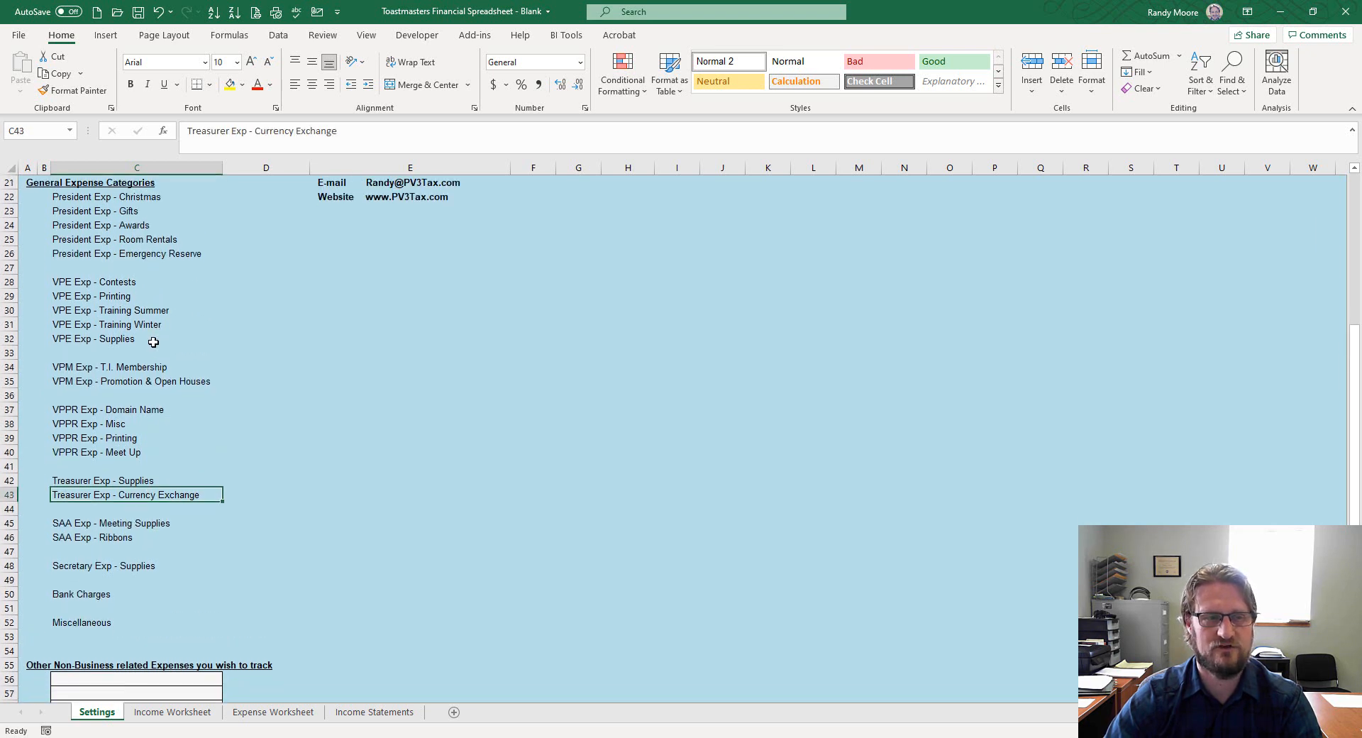
{"action": "scroll", "coordinate": [159, 353], "scroll_direction": "down", "scroll_amount": 1}
{"action": "scroll", "coordinate": [150, 301], "scroll_direction": "up", "scroll_amount": 2}
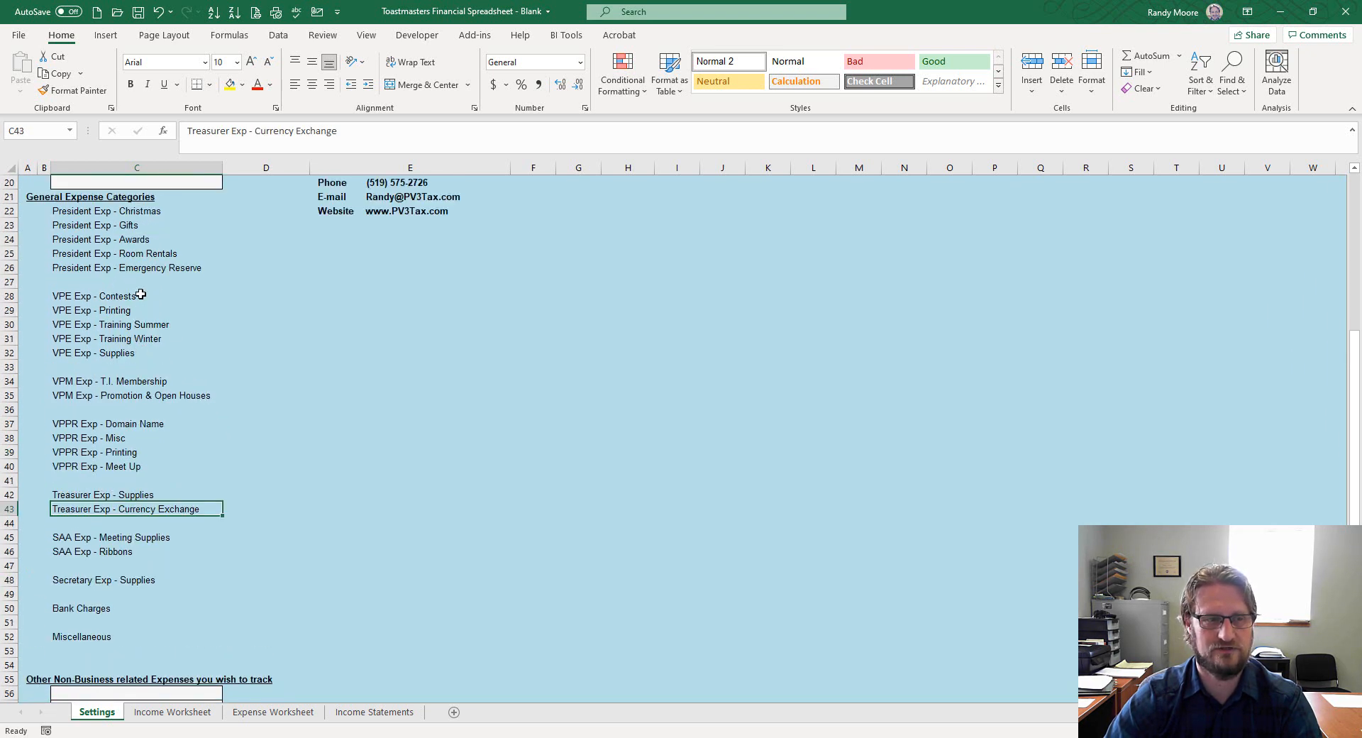
Clear the VPE through Secretary categories in C28:C49 and enter 'Rent Expense' in C28
{"action": "left_click_drag", "start_coordinate": [117, 327], "coordinate": [134, 621]}
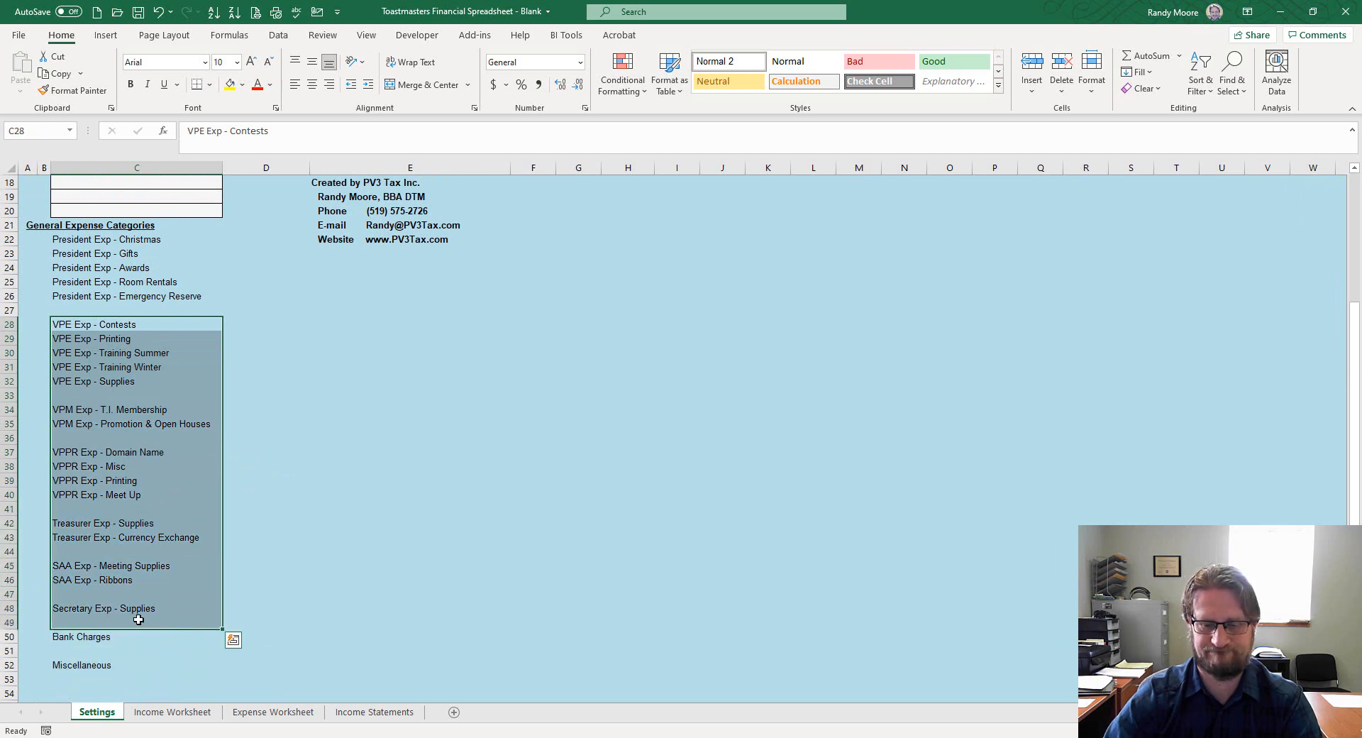
{"action": "key", "text": "Delete"}
{"action": "left_click", "coordinate": [102, 323]}
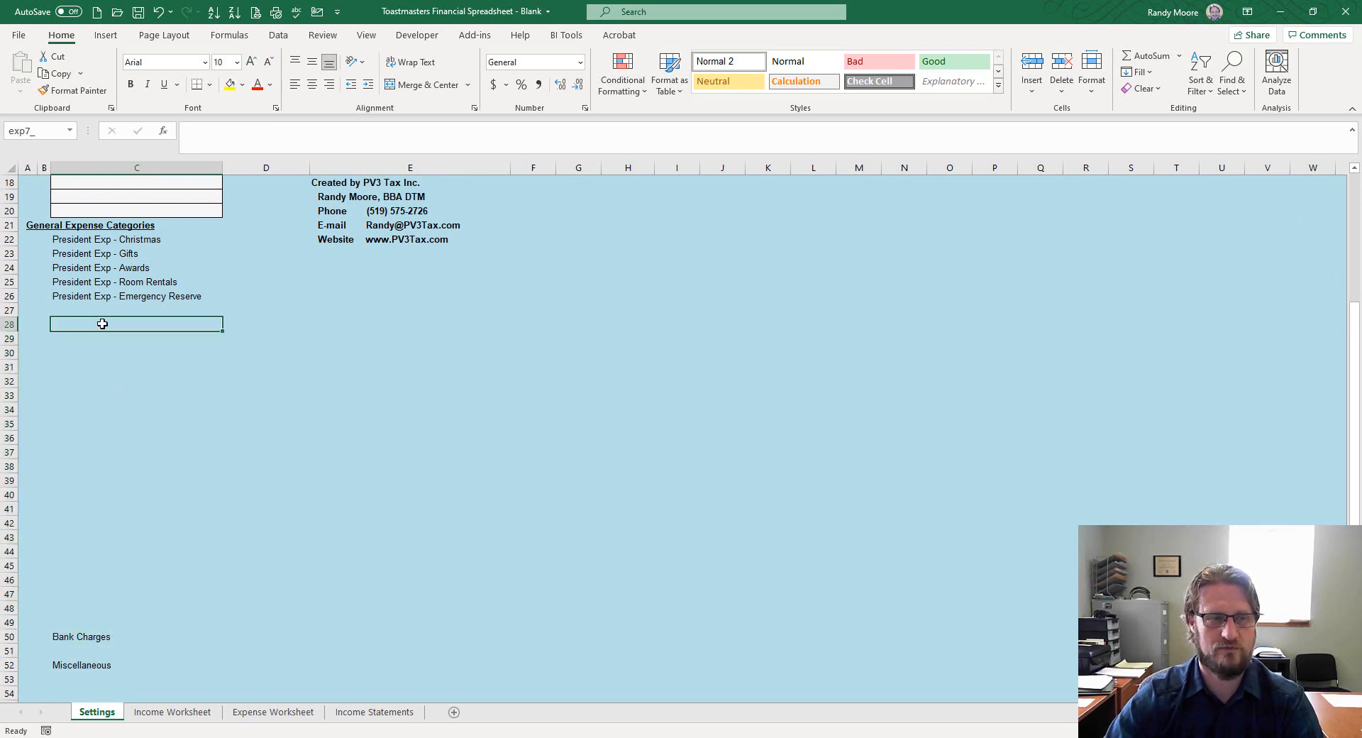
{"action": "type", "text": "Rent"}
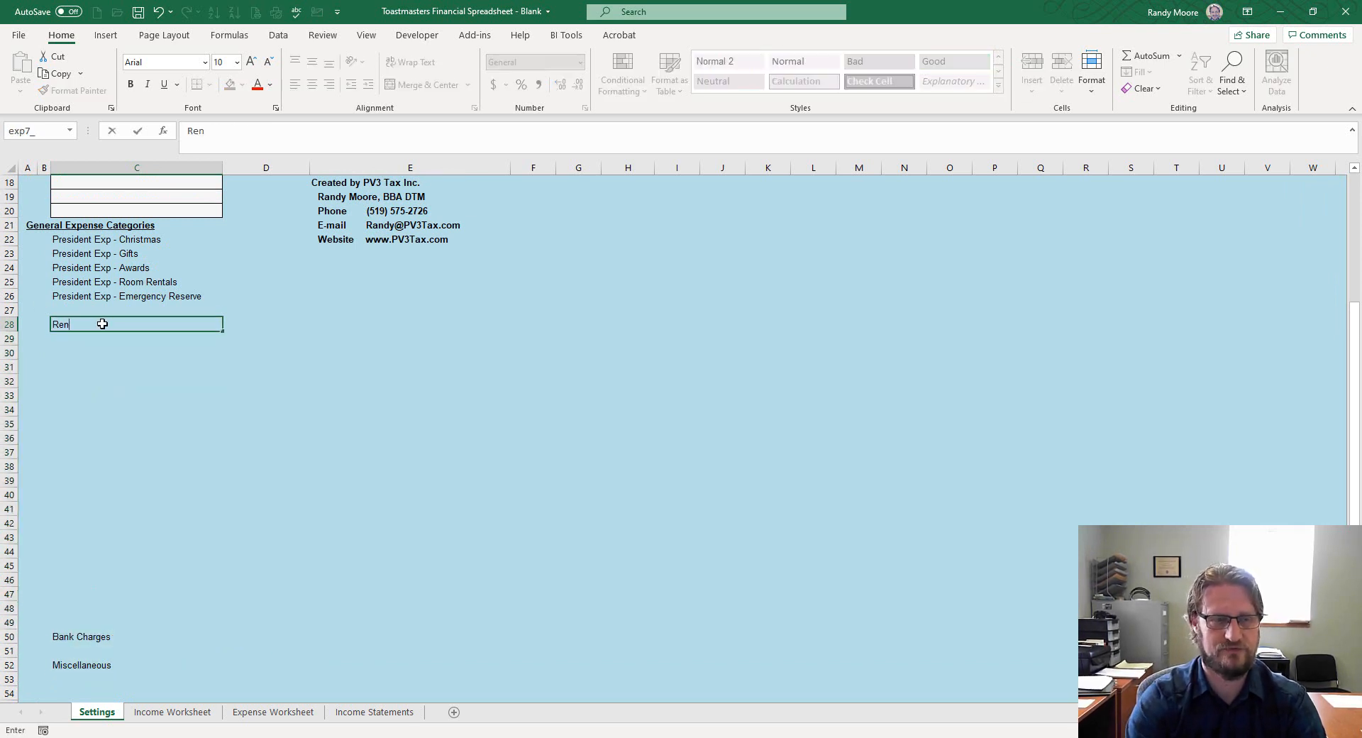
{"action": "key", "text": "Return"}
{"action": "left_click", "coordinate": [102, 323]}
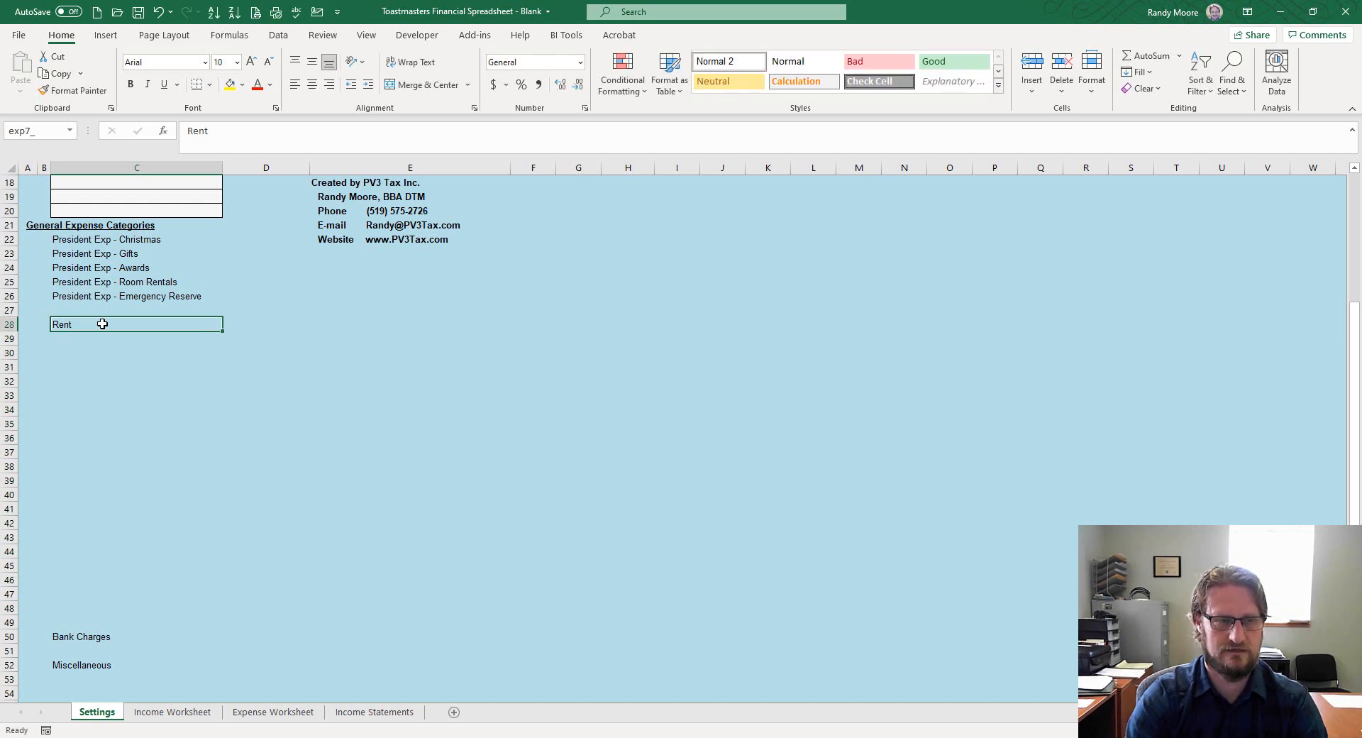
{"action": "type", "text": "Rent Expense"}
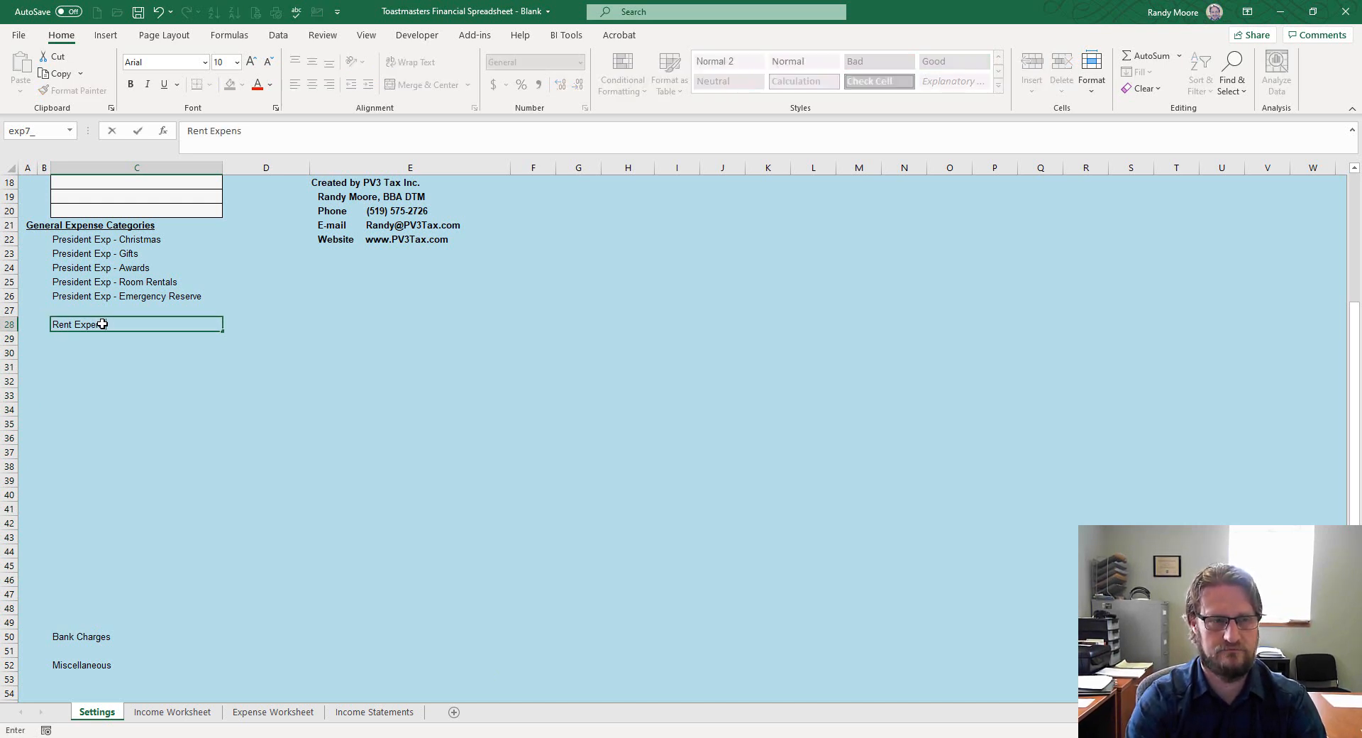
{"action": "key", "text": "Return"}
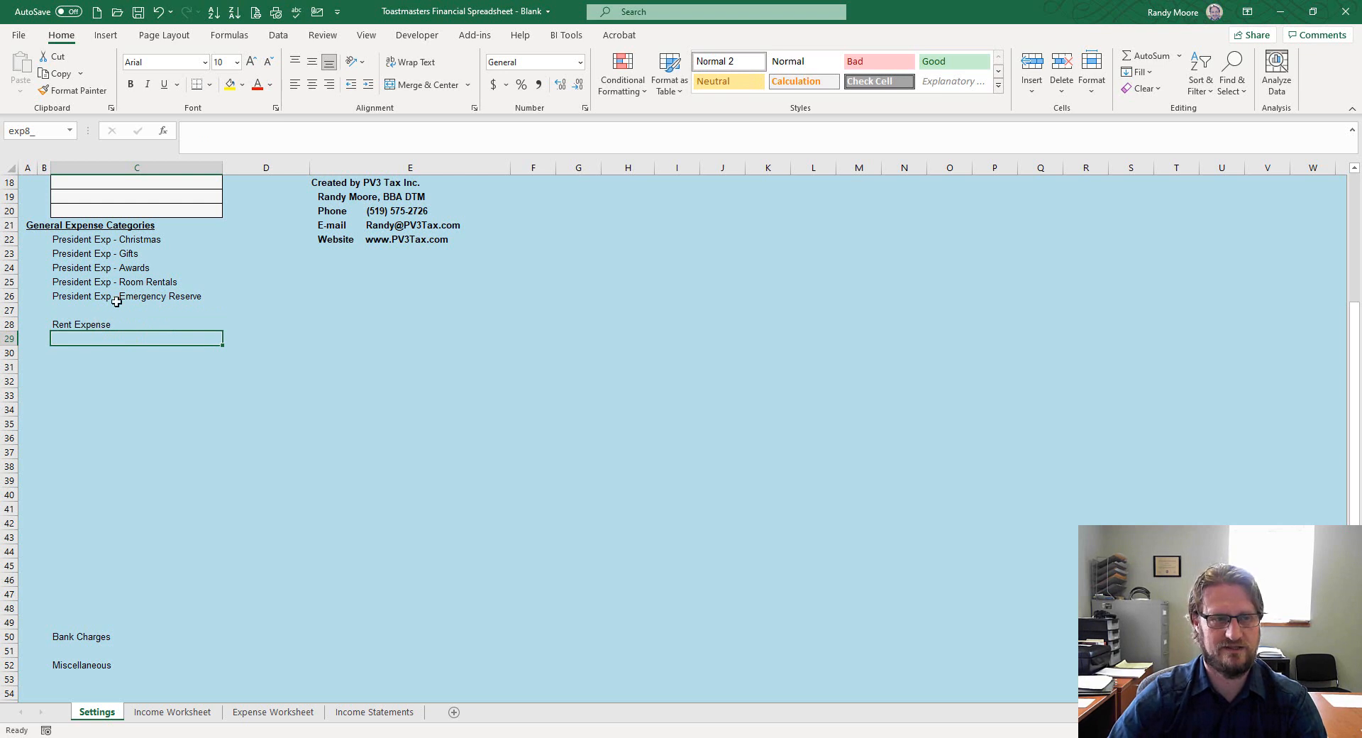
Add 'Open House Expenses' and 'Supplies Expenses' below Rent Expense in C29:C30
{"action": "left_click_drag", "start_coordinate": [142, 241], "coordinate": [90, 679]}
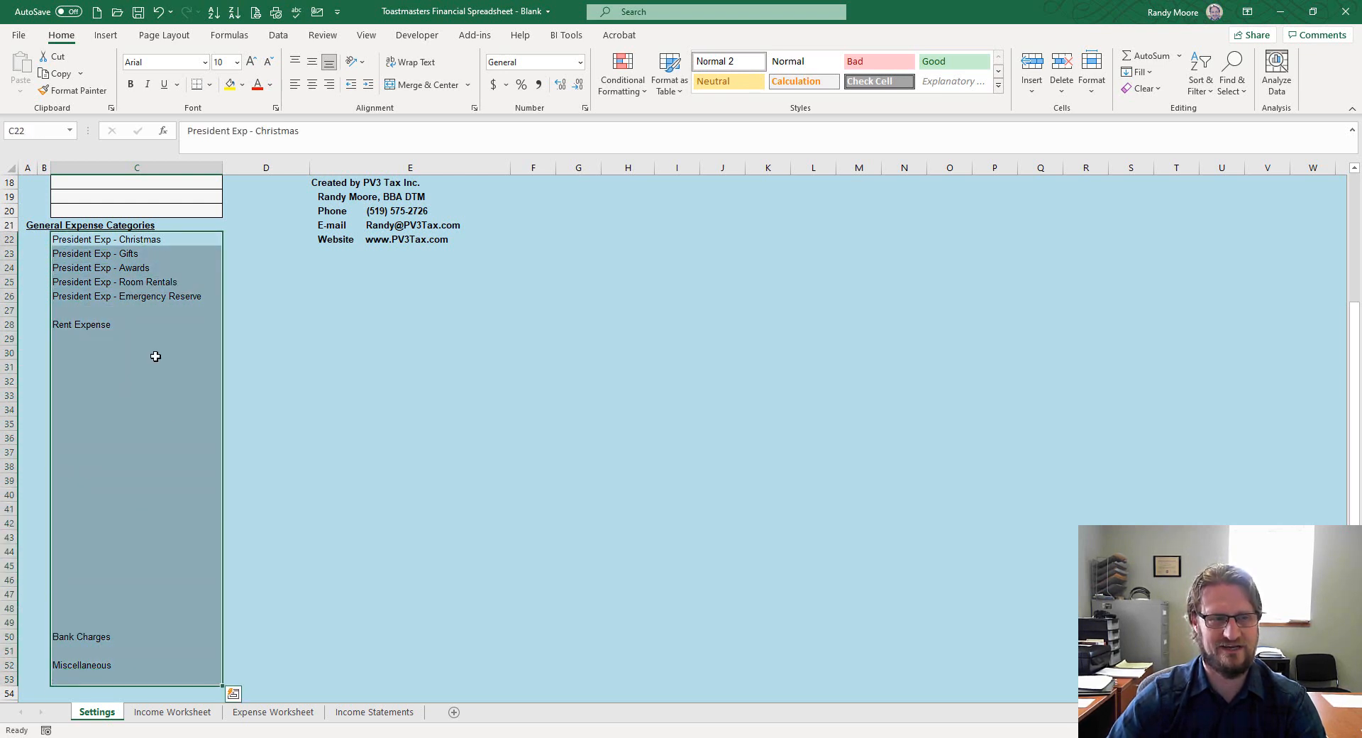
{"action": "left_click", "coordinate": [119, 335]}
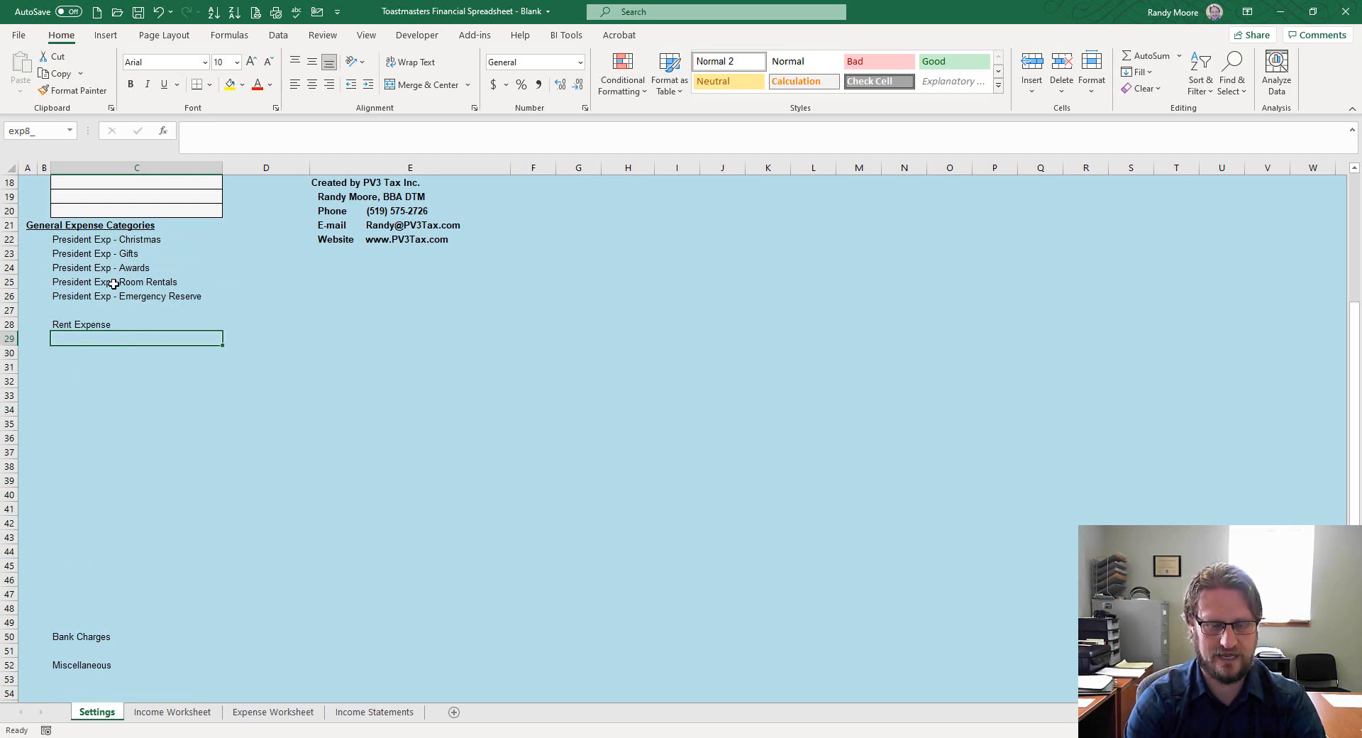
{"action": "type", "text": "Ope"}
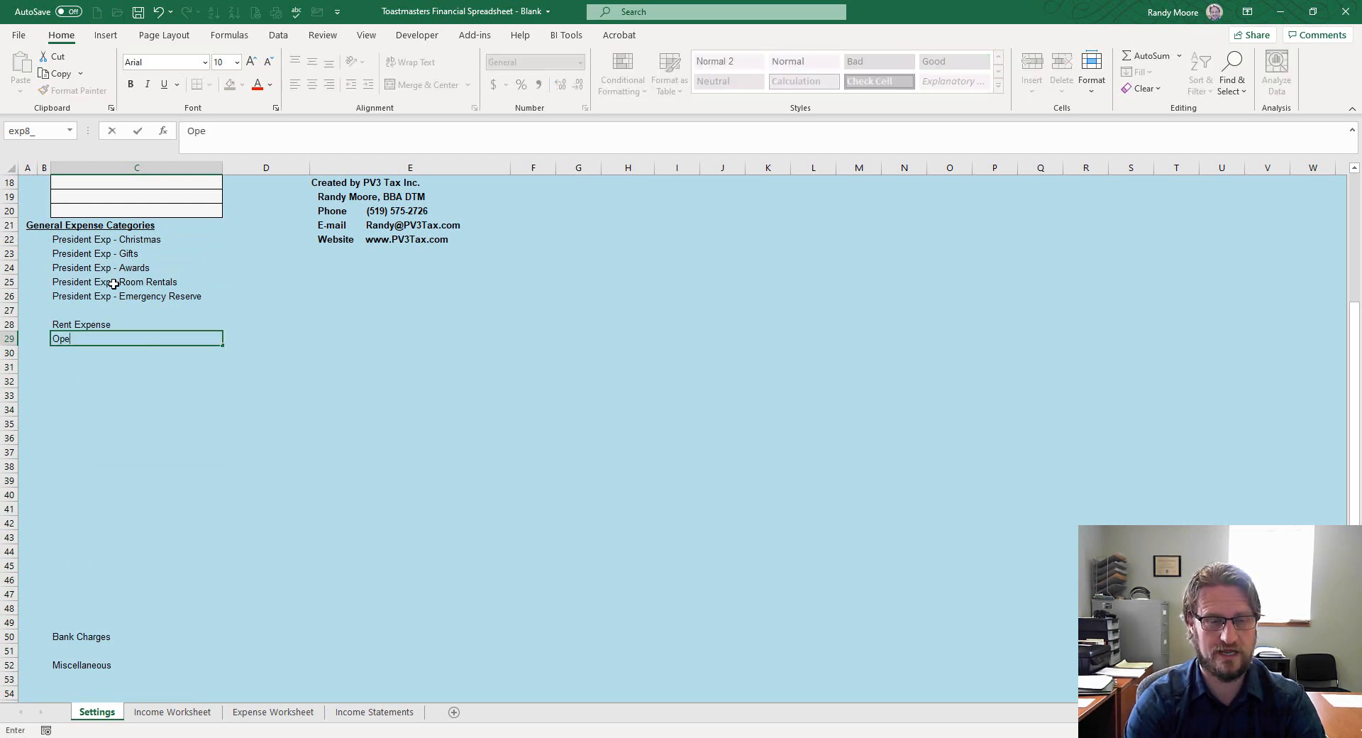
{"action": "type", "text": "n House Expens"}
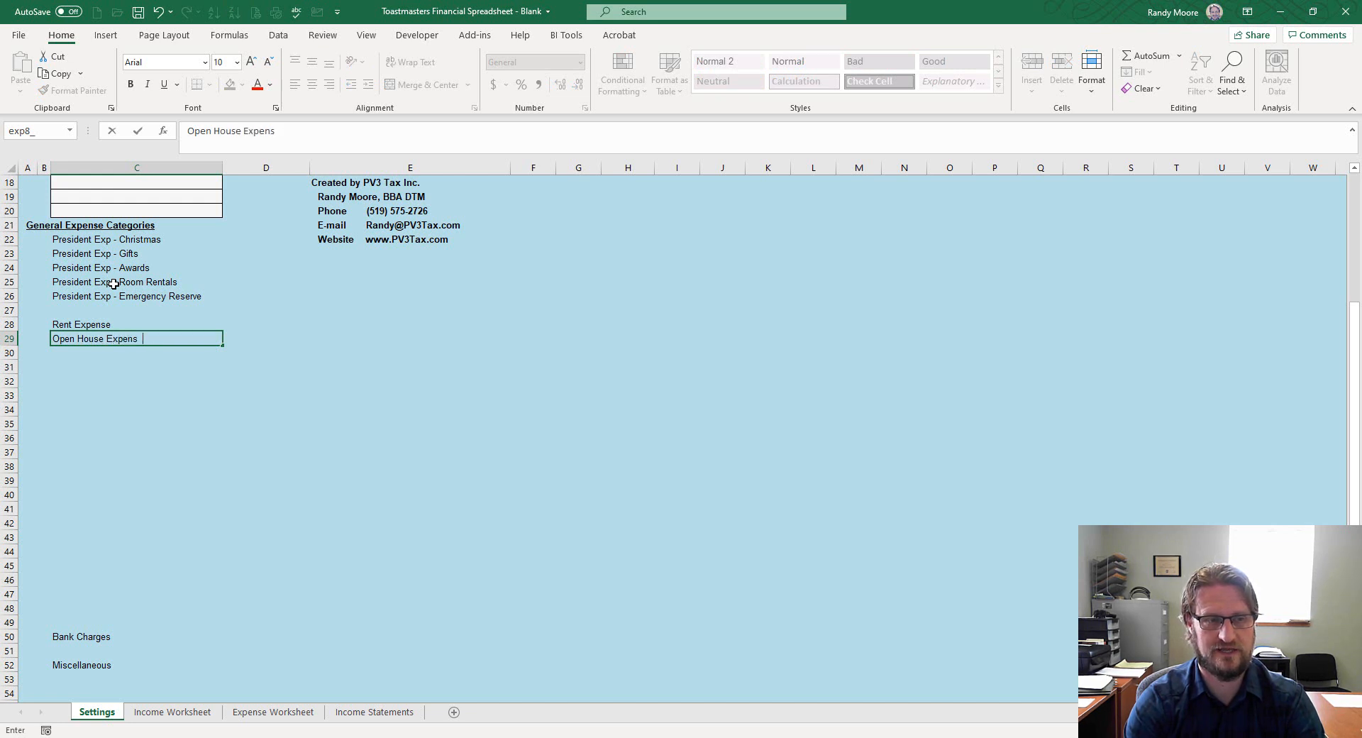
{"action": "type", "text": "es"}
{"action": "key", "text": "Return"}
{"action": "type", "text": "SUppli"}
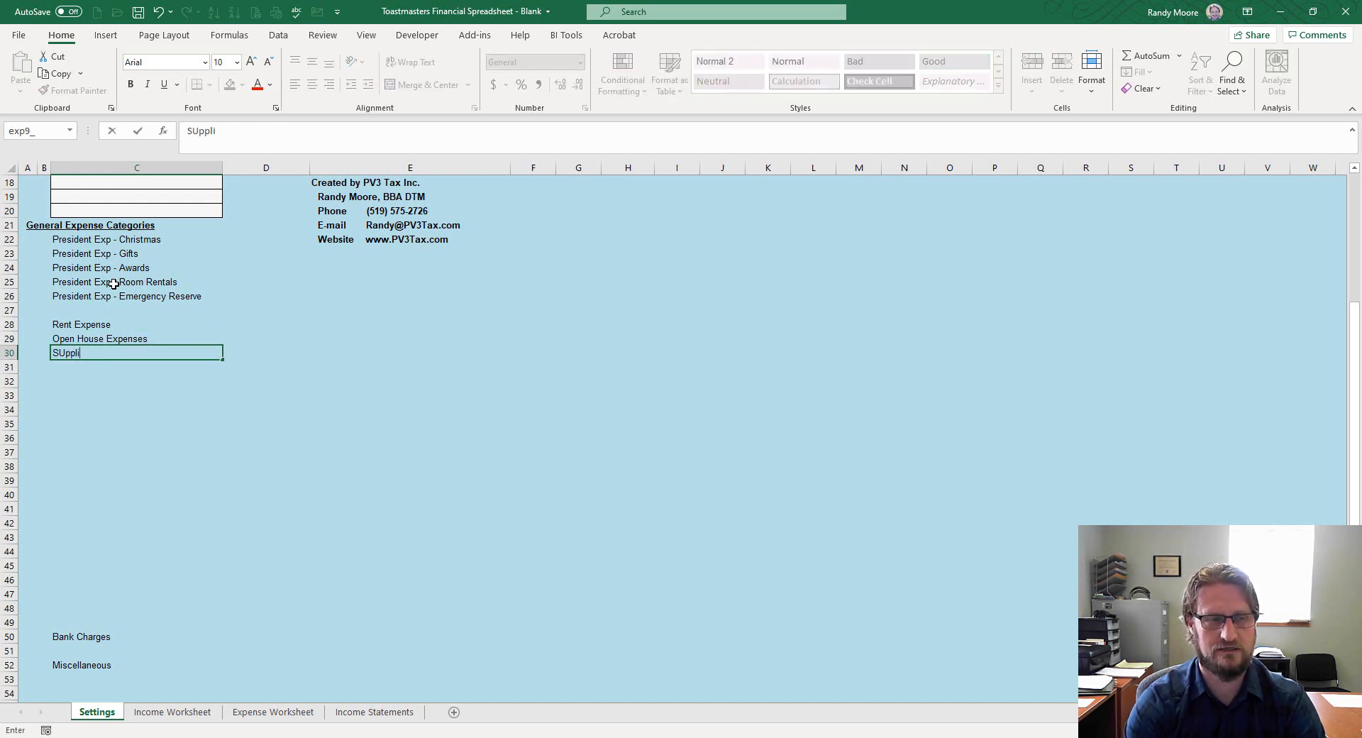
{"action": "key", "text": "BackSpace"}
{"action": "key", "text": "BackSpace"}
{"action": "type", "text": "u"}
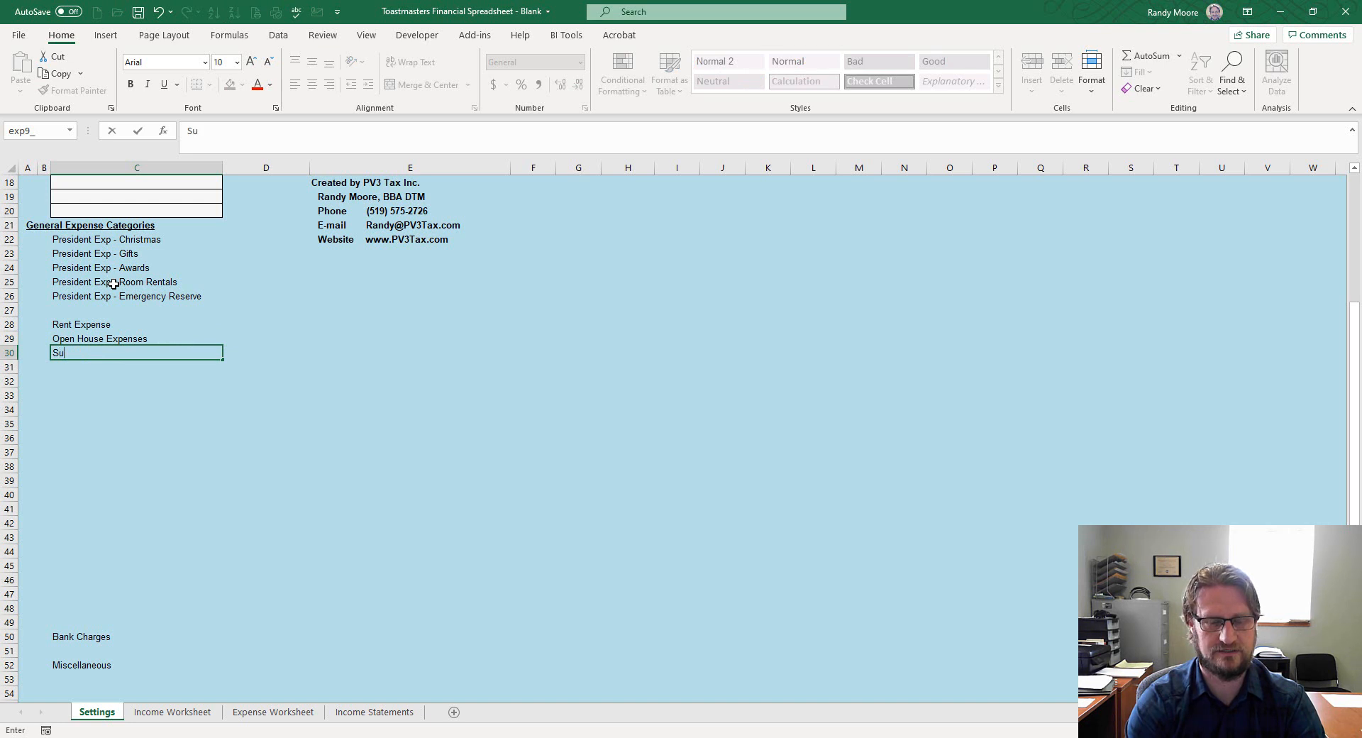
{"action": "type", "text": "pplies Expenses"}
{"action": "key", "text": "Return"}
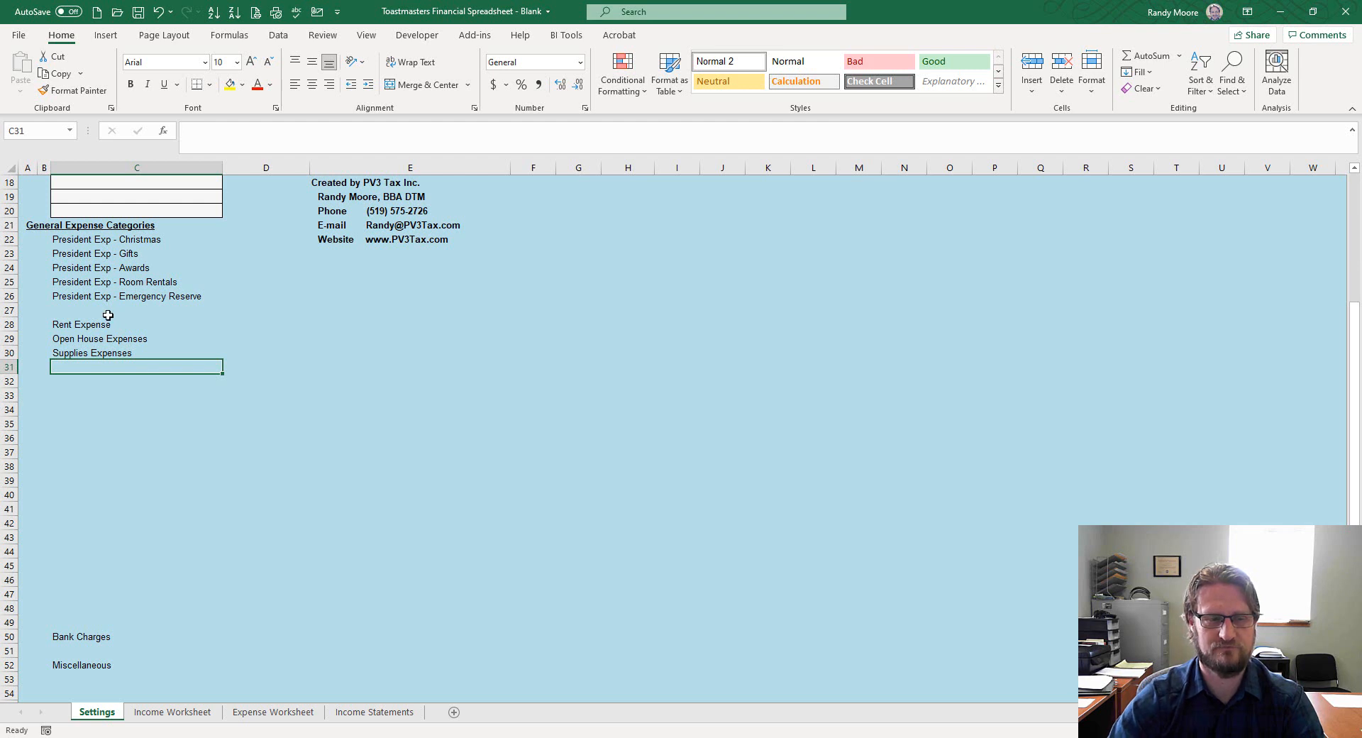
{"action": "scroll", "coordinate": [196, 433], "scroll_direction": "down", "scroll_amount": 2}
{"action": "scroll", "coordinate": [196, 433], "scroll_direction": "down", "scroll_amount": 5}
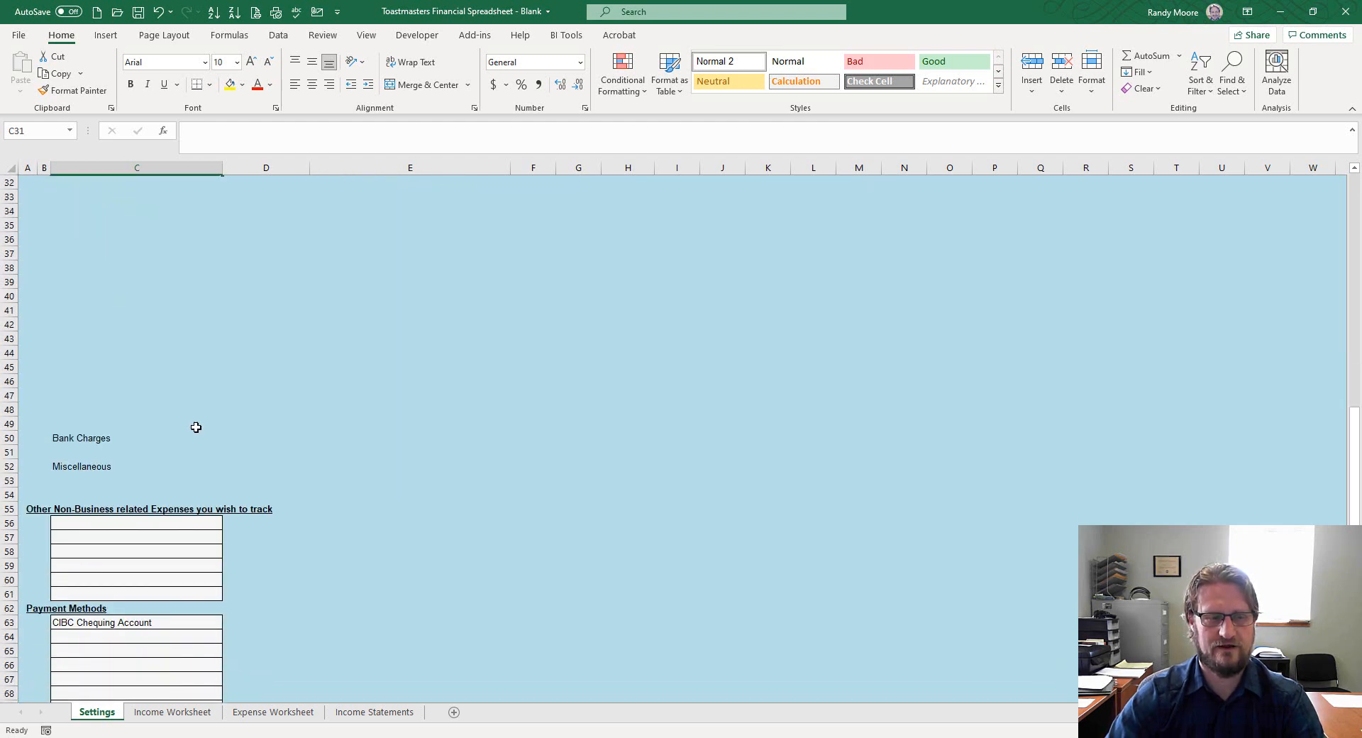
{"action": "left_click", "coordinate": [141, 408]}
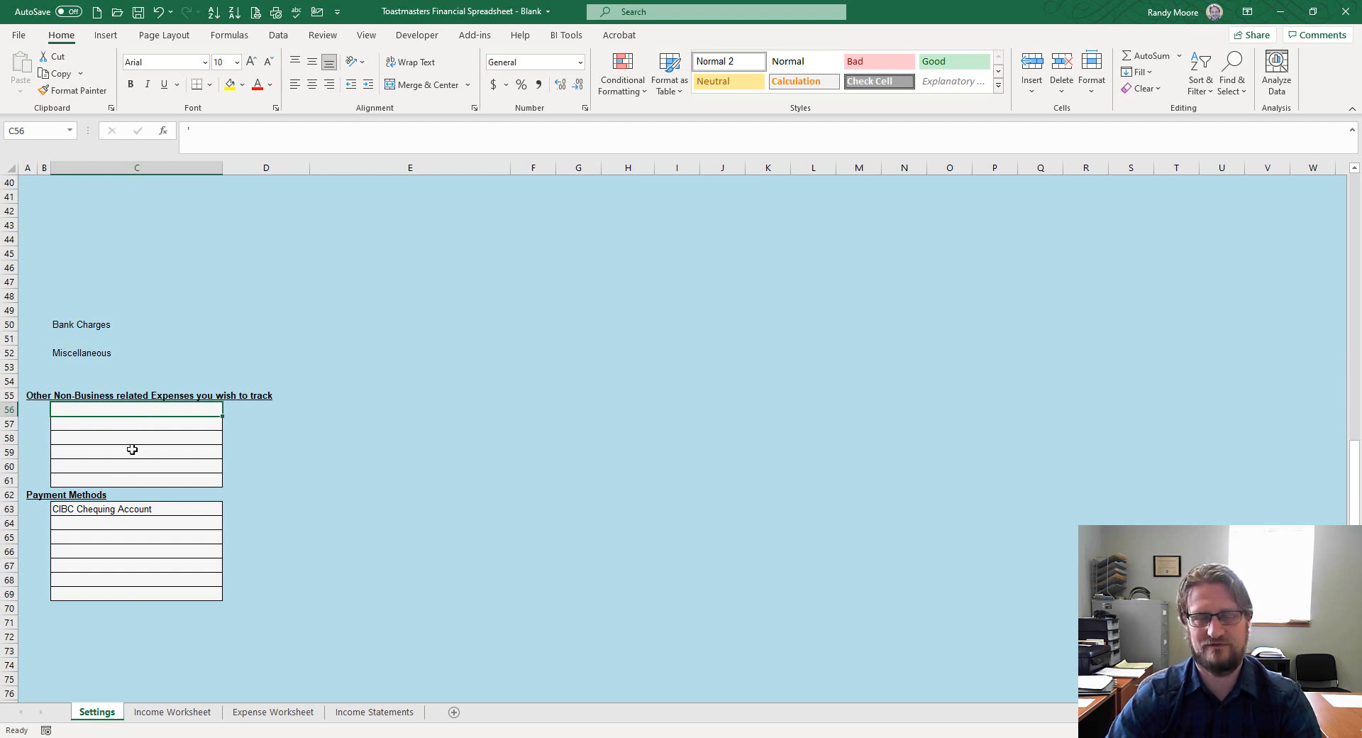
{"action": "left_click", "coordinate": [132, 437]}
{"action": "left_click", "coordinate": [122, 508]}
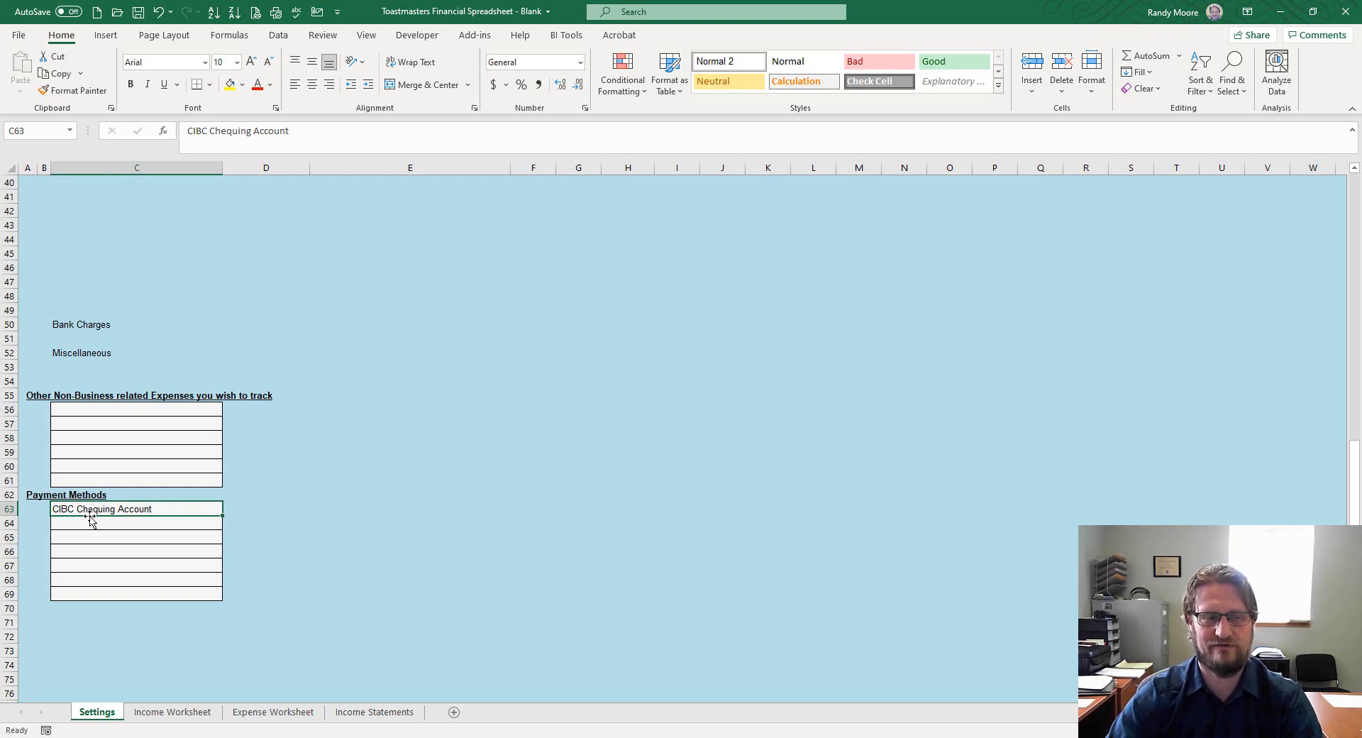
{"action": "double_click", "coordinate": [196, 130]}
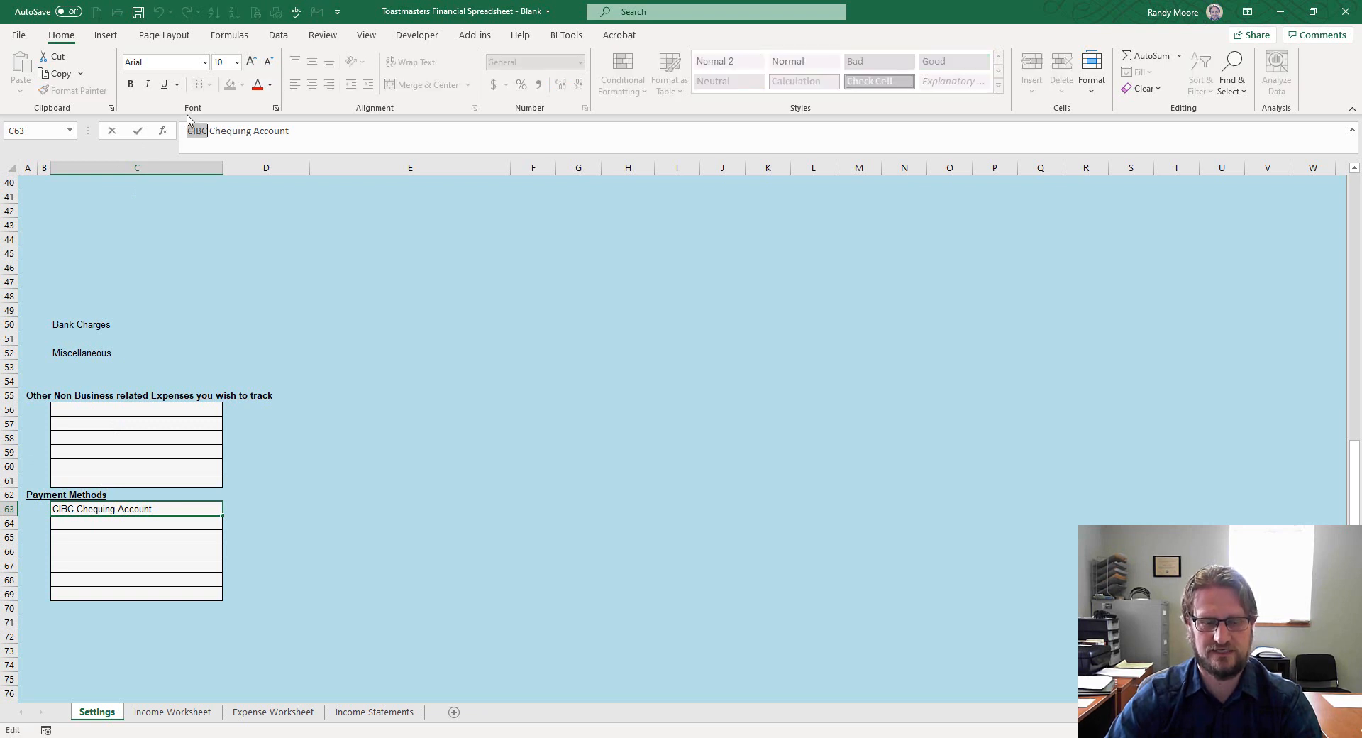
{"action": "type", "text": "TD"}
{"action": "key", "text": "Escape"}
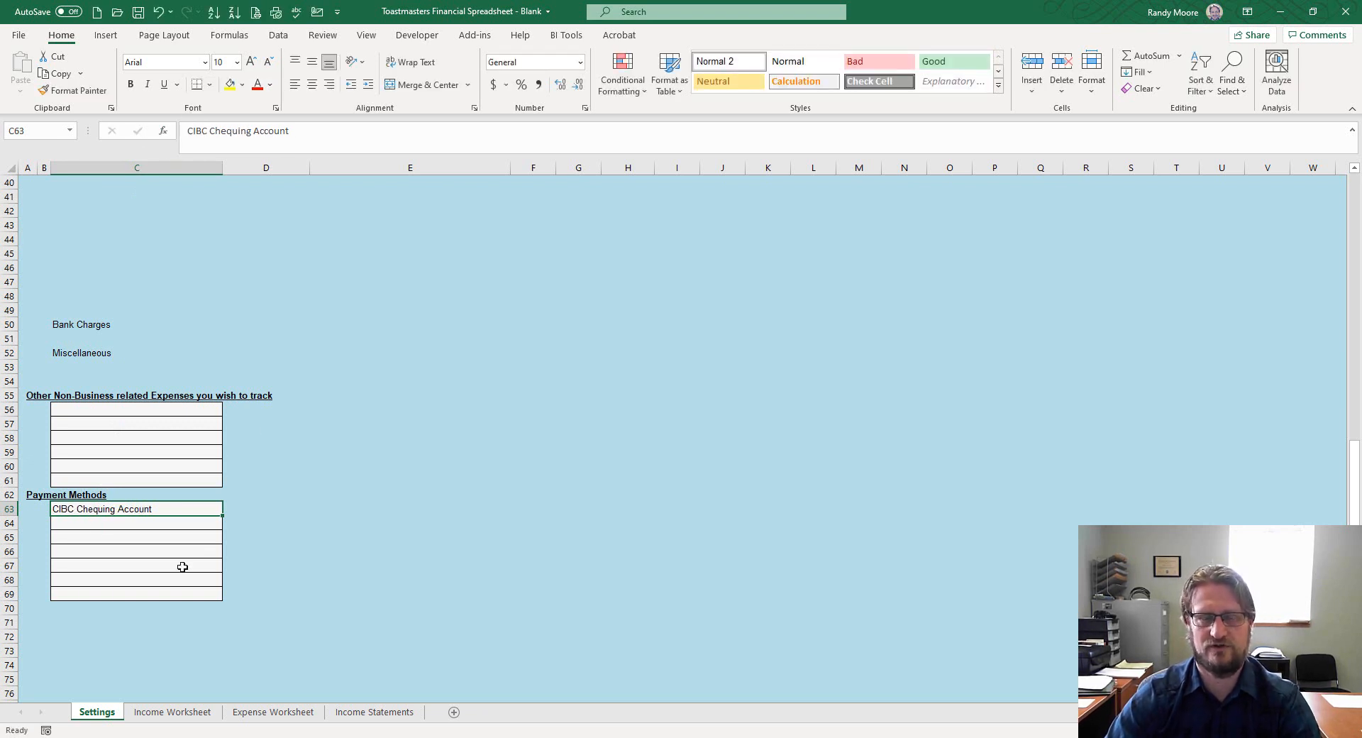
{"action": "left_click", "coordinate": [143, 462]}
{"action": "scroll", "coordinate": [142, 462], "scroll_direction": "up", "scroll_amount": 13}
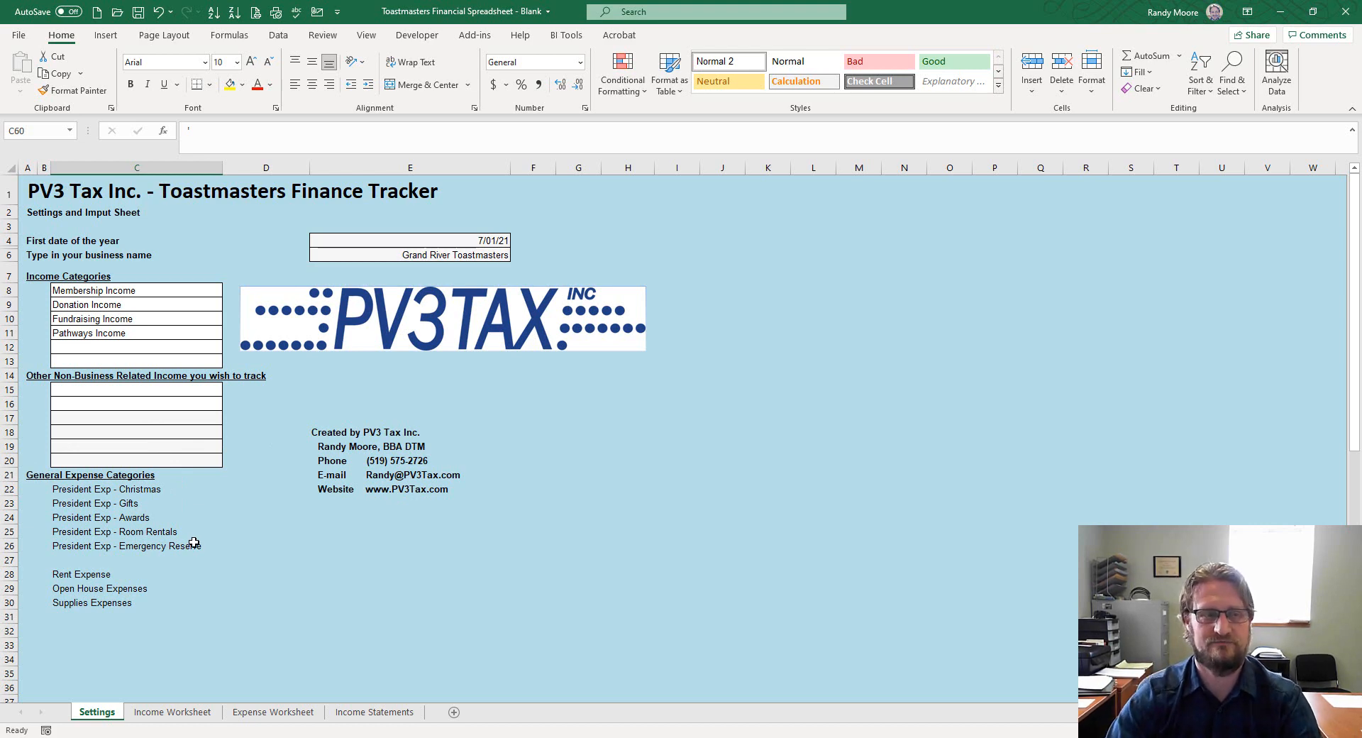
{"action": "left_click", "coordinate": [113, 572]}
{"action": "left_click", "coordinate": [112, 603]}
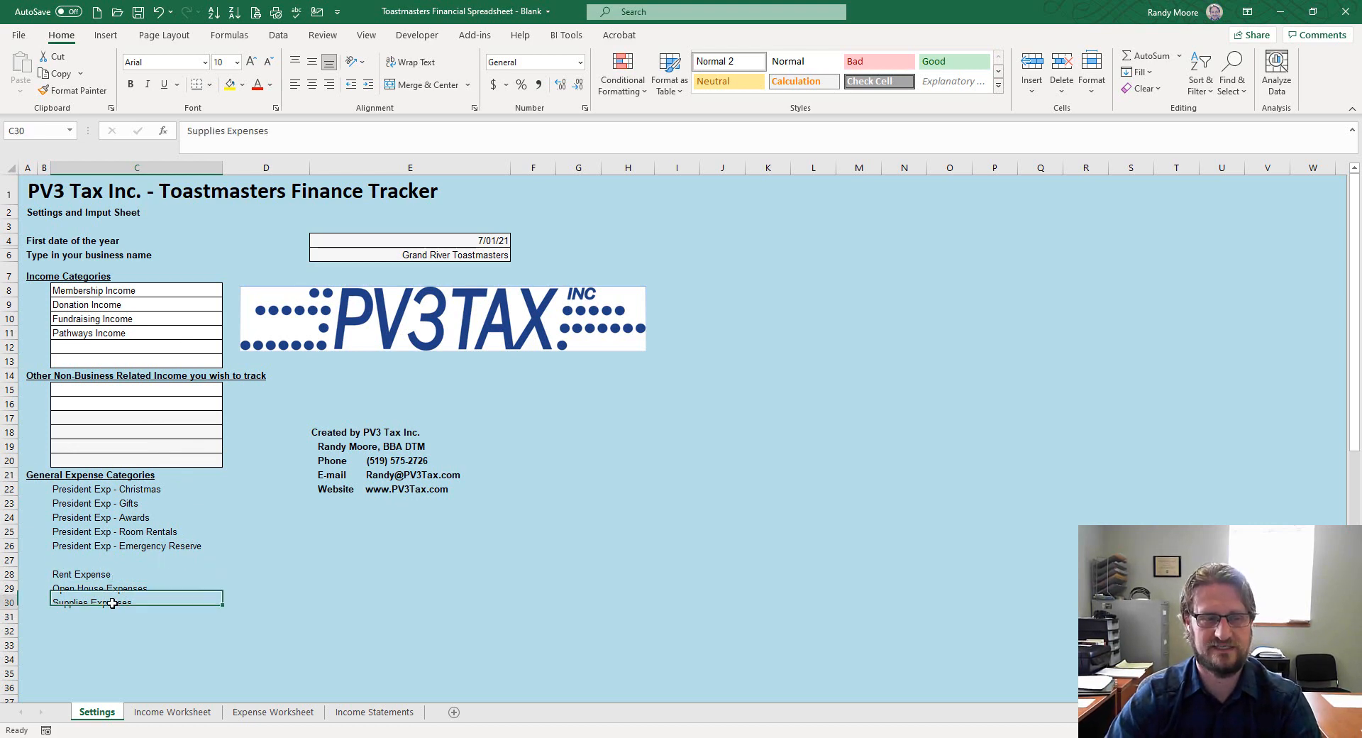
{"action": "left_click", "coordinate": [113, 589]}
{"action": "left_click", "coordinate": [121, 576]}
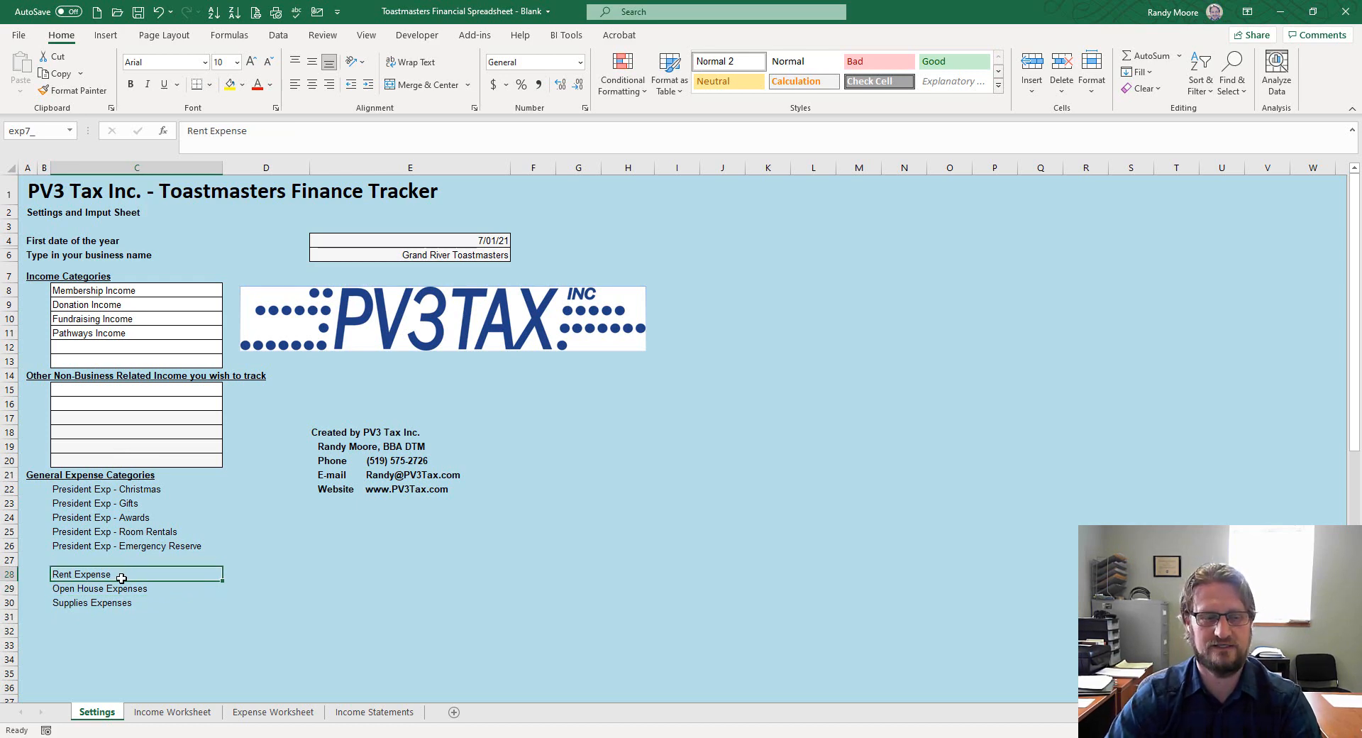
{"action": "left_click", "coordinate": [181, 712]}
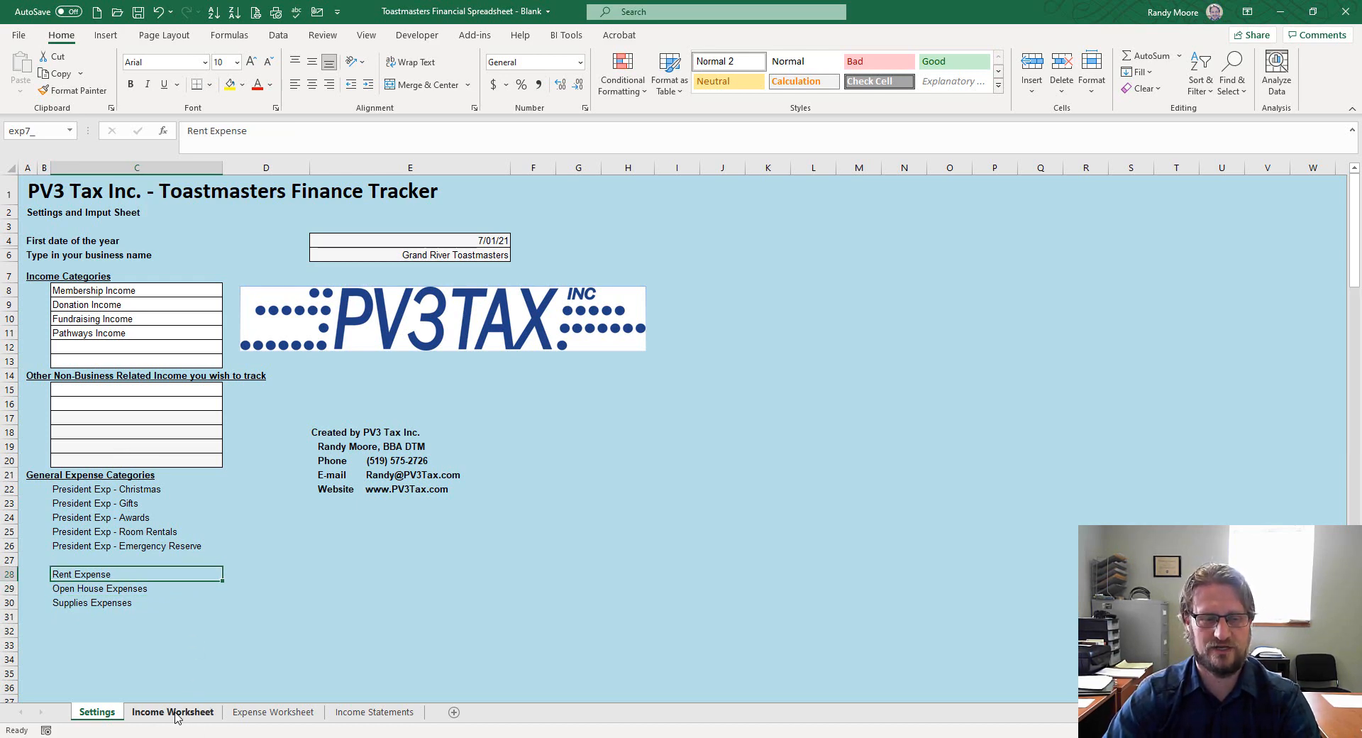
Check the income category cells in the July through October tables
{"action": "left_click", "coordinate": [456, 287]}
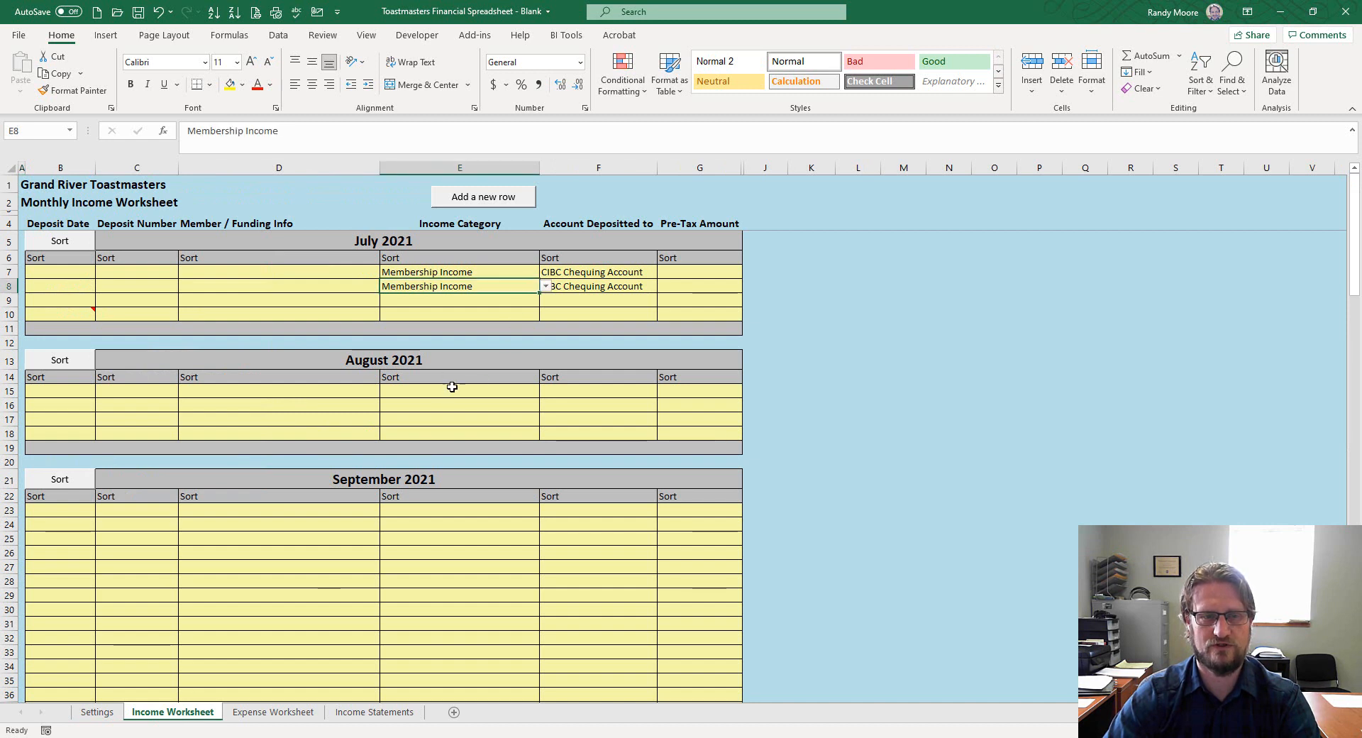
{"action": "left_click", "coordinate": [451, 417]}
{"action": "left_click", "coordinate": [427, 536]}
{"action": "scroll", "coordinate": [433, 528], "scroll_direction": "down", "scroll_amount": 9}
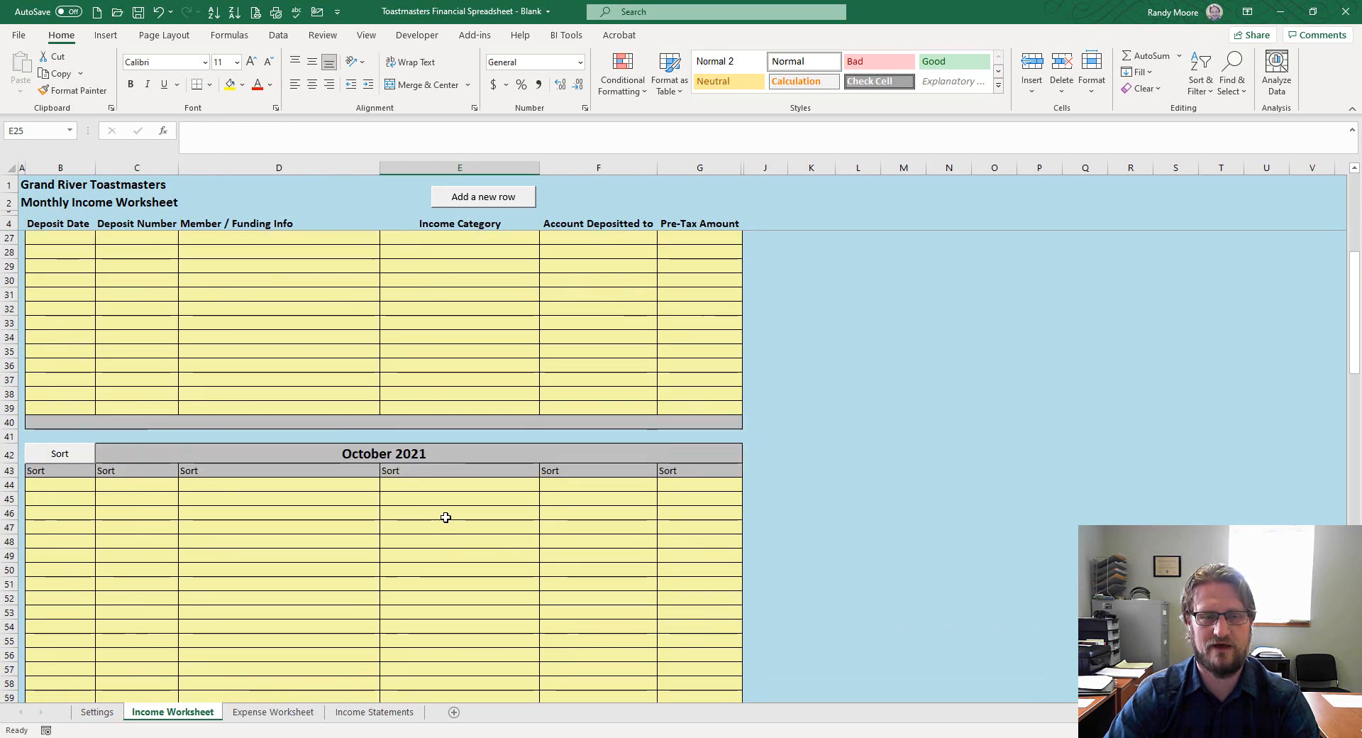
{"action": "left_click", "coordinate": [442, 515]}
{"action": "scroll", "coordinate": [442, 513], "scroll_direction": "up", "scroll_amount": 9}
{"action": "scroll", "coordinate": [442, 513], "scroll_direction": "down", "scroll_amount": 5}
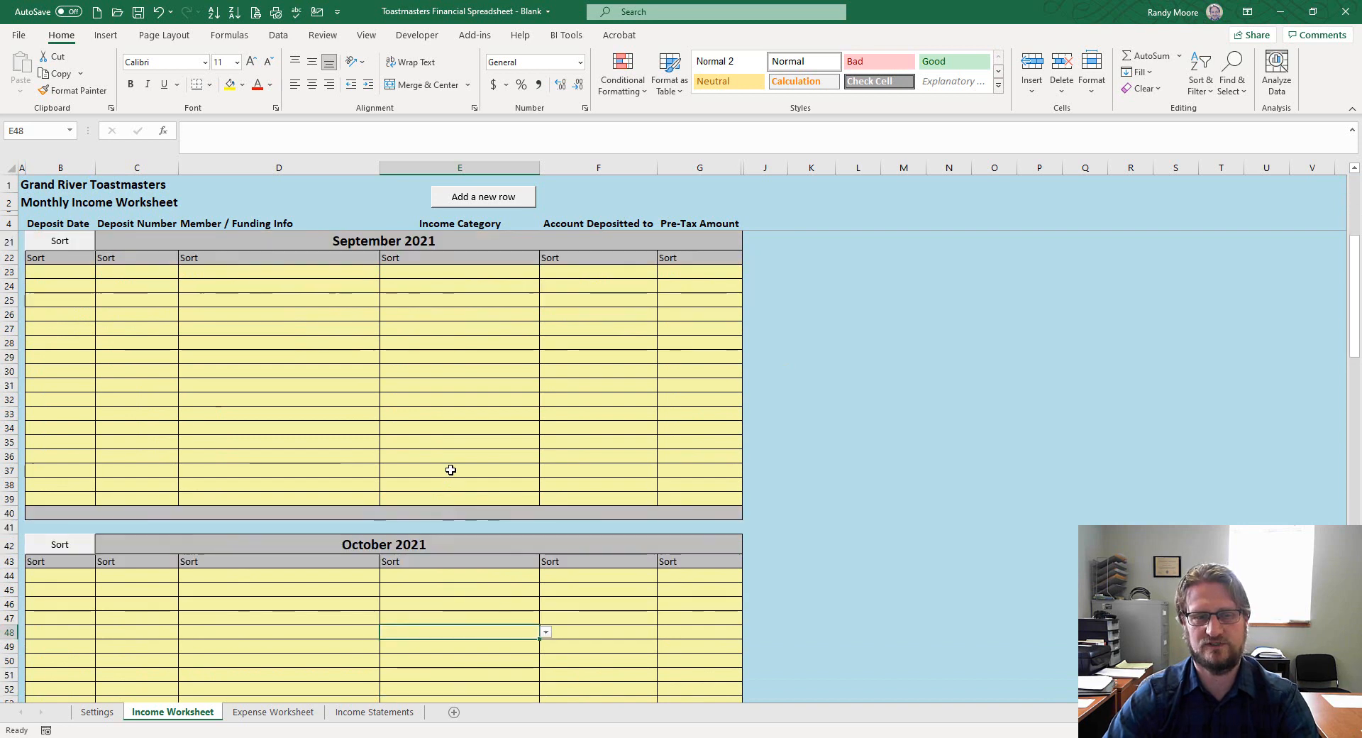
{"action": "scroll", "coordinate": [450, 469], "scroll_direction": "up", "scroll_amount": 5}
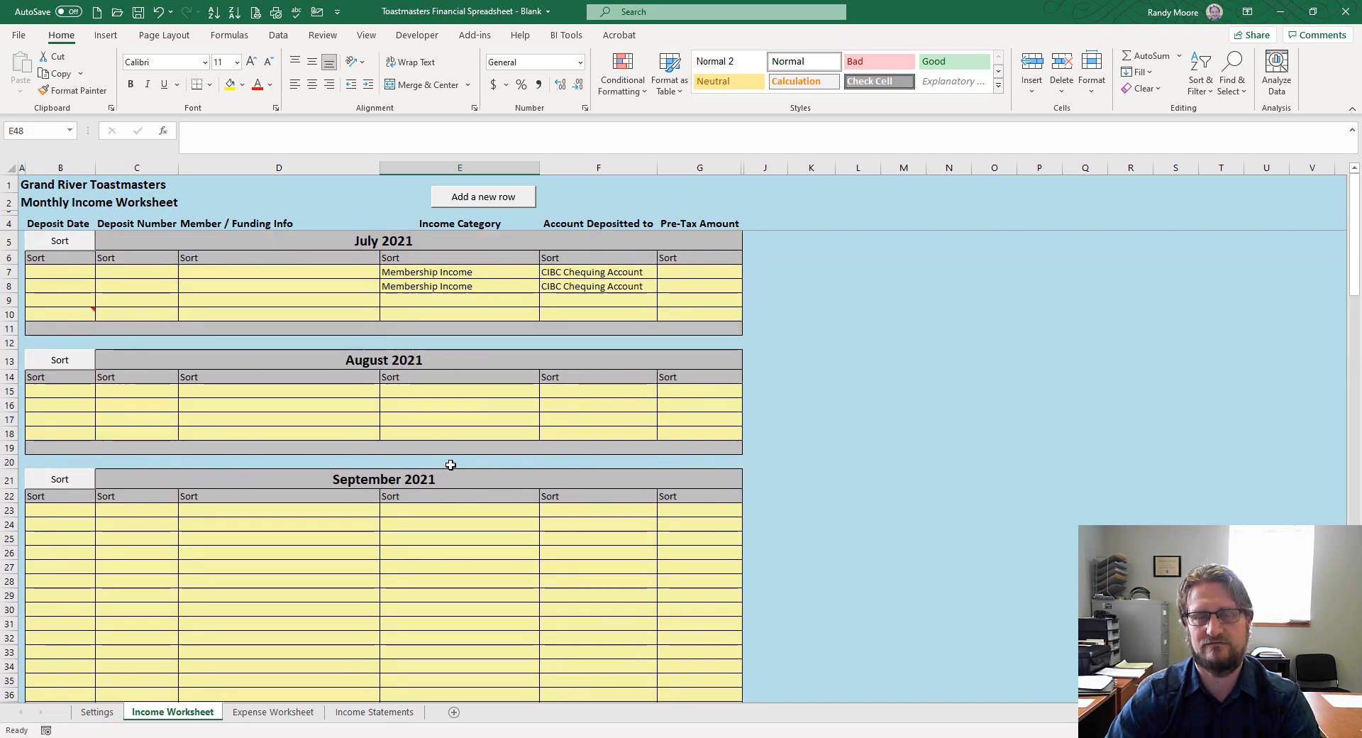
{"action": "left_click", "coordinate": [434, 302]}
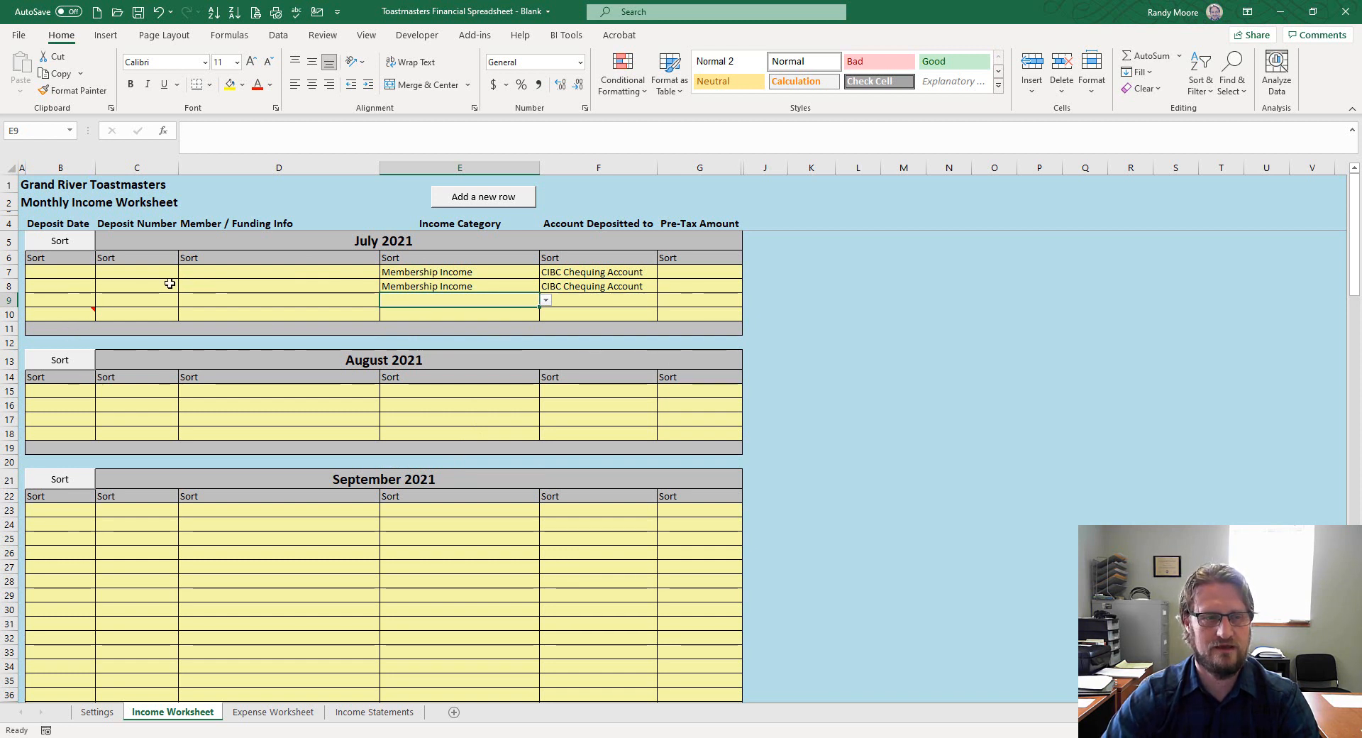
{"action": "left_click", "coordinate": [336, 304]}
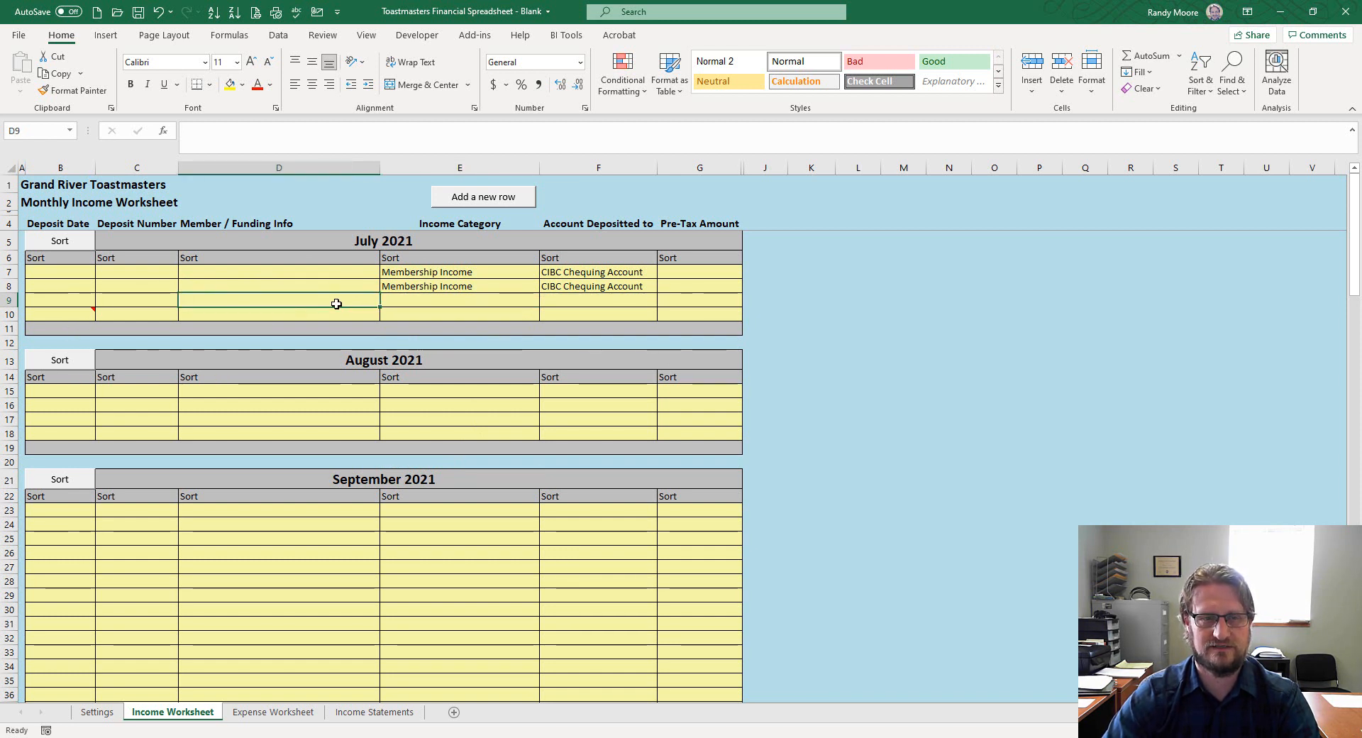
Add three new rows to the July 2021 income table with 'Add a new row'
{"action": "left_click", "coordinate": [490, 201]}
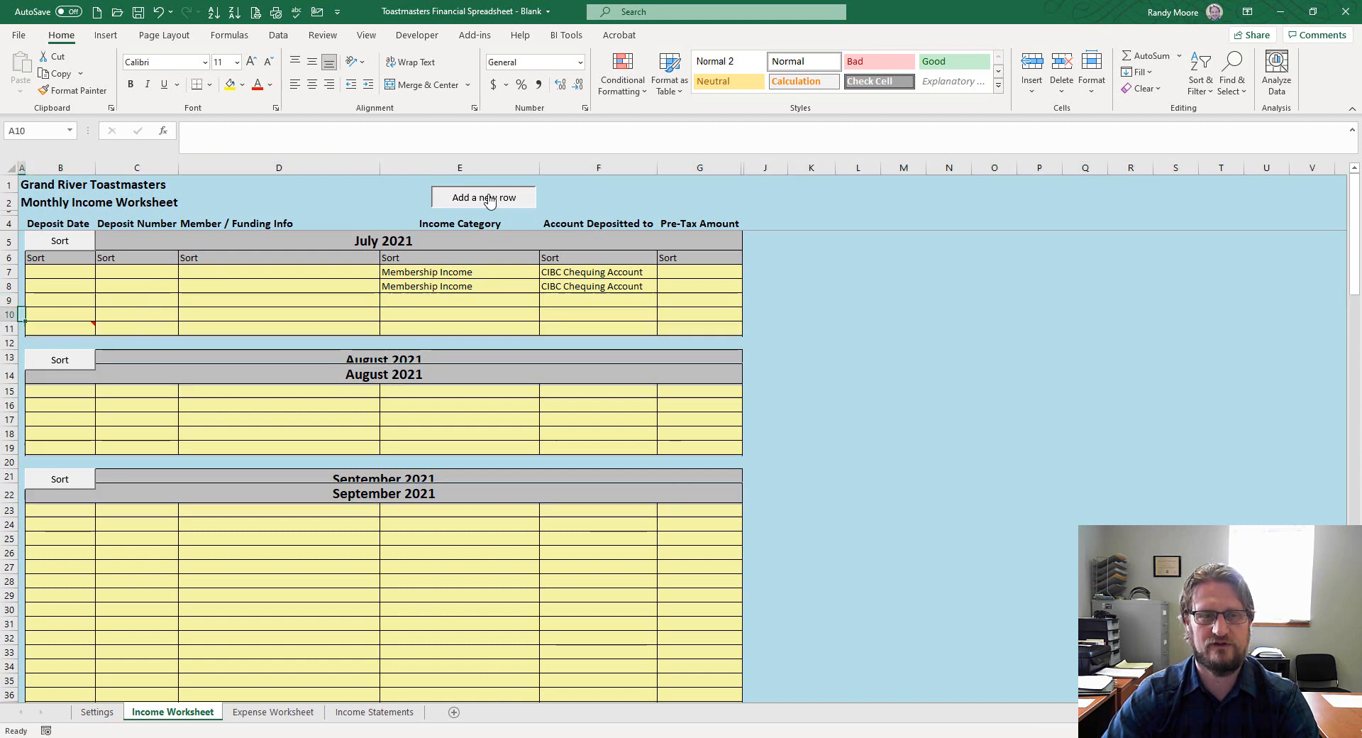
{"action": "left_click", "coordinate": [490, 202]}
{"action": "left_click", "coordinate": [491, 201]}
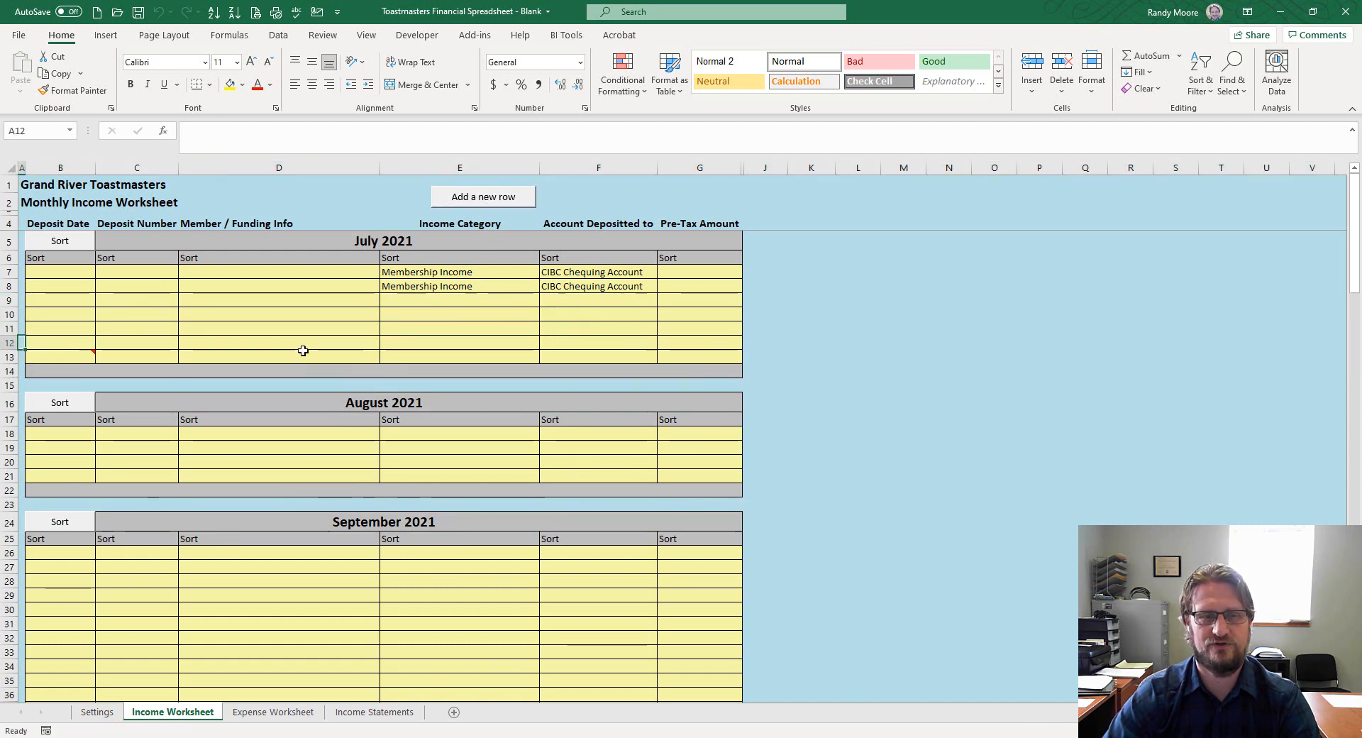
{"action": "left_click", "coordinate": [371, 310]}
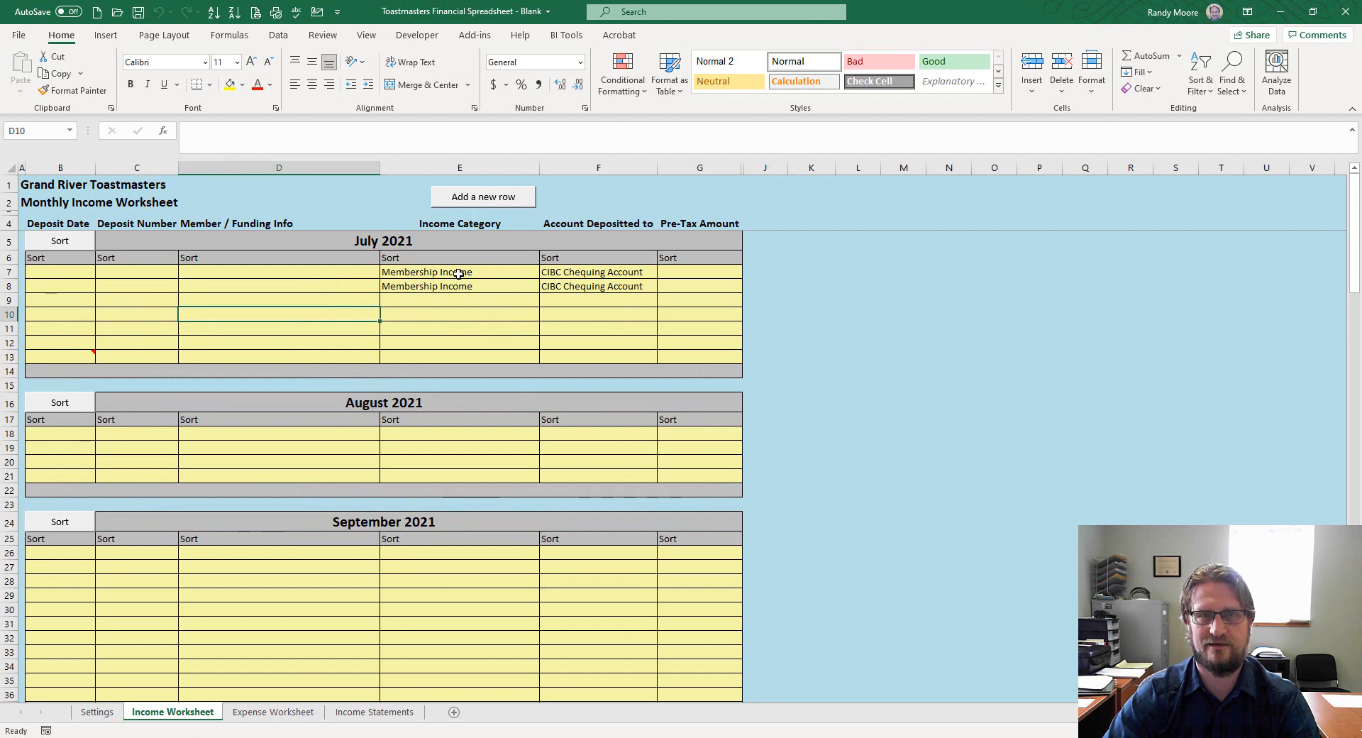
{"action": "left_click", "coordinate": [415, 300]}
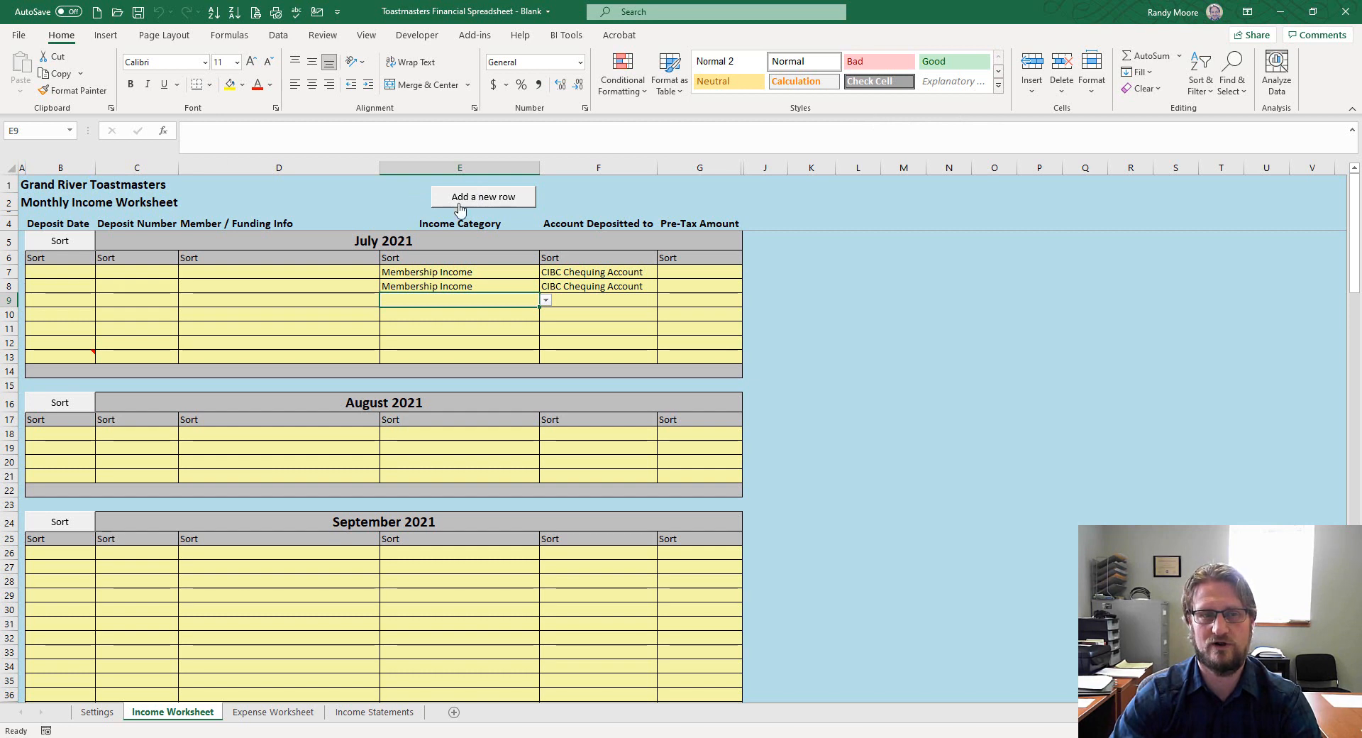
Insert a copy of row 9 and add another row, giving July ten entry rows (7–16)
{"action": "left_click", "coordinate": [625, 348]}
{"action": "left_click", "coordinate": [697, 325]}
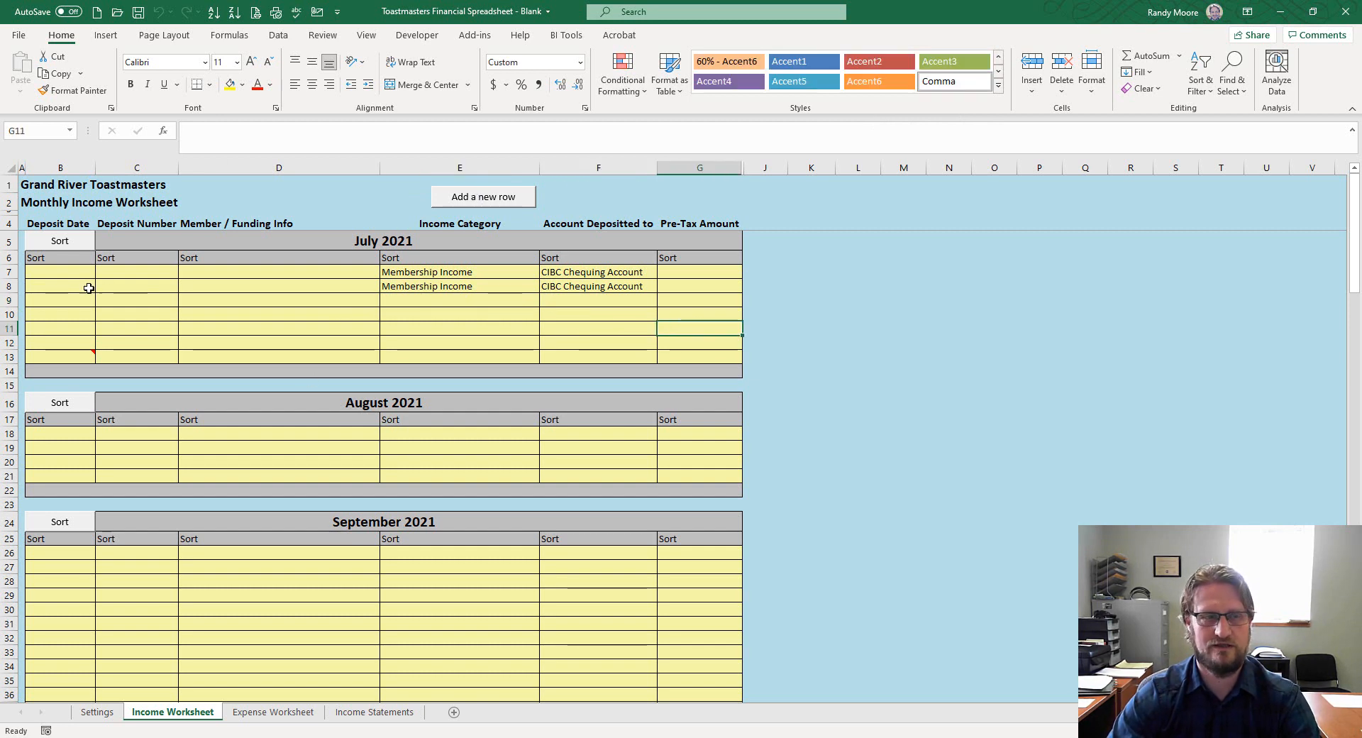
{"action": "right_click", "coordinate": [8, 300]}
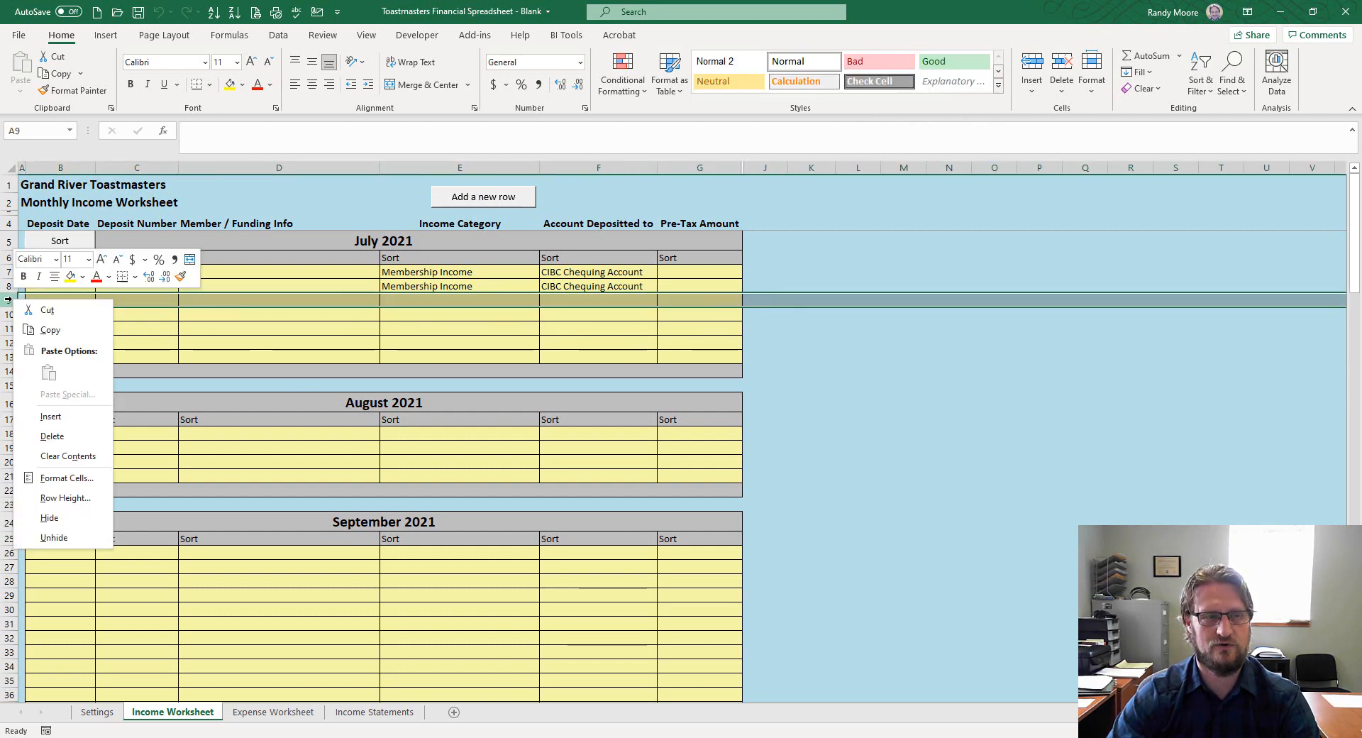
{"action": "left_click", "coordinate": [39, 329]}
{"action": "right_click", "coordinate": [3, 300]}
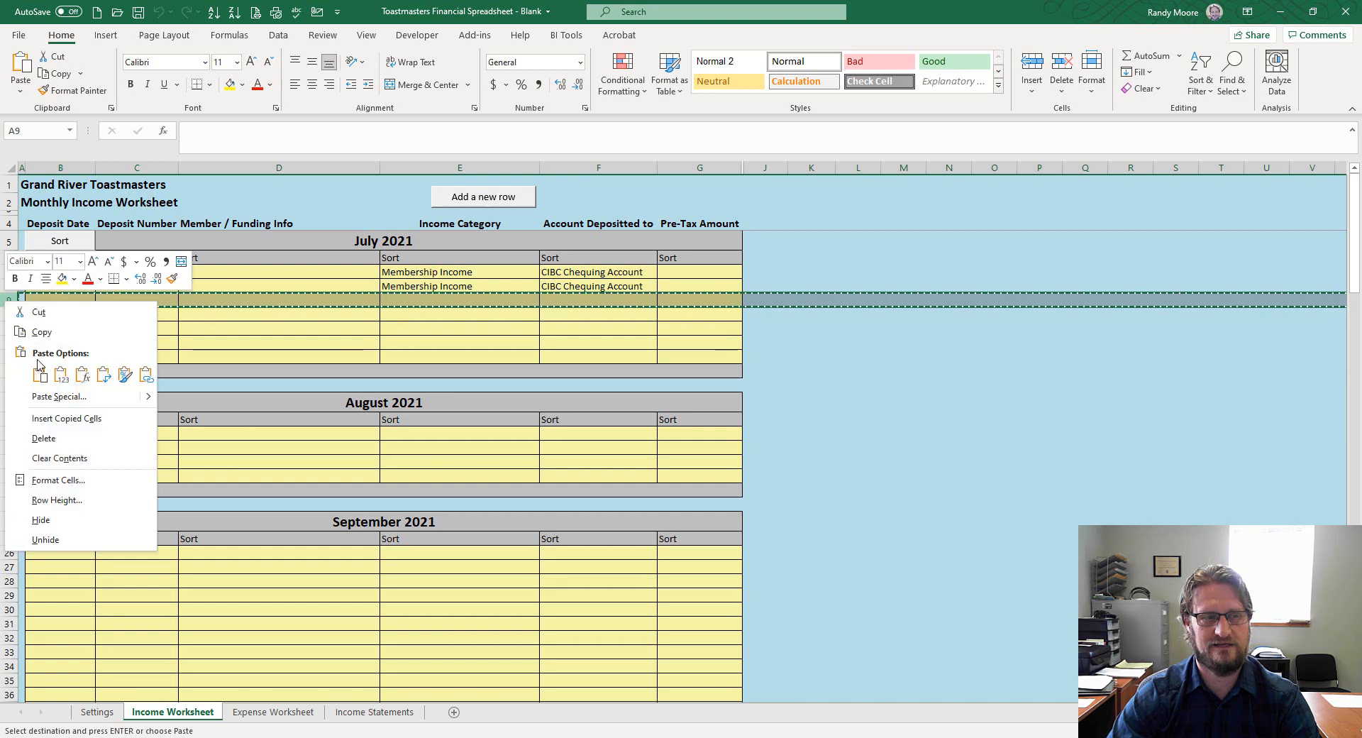
{"action": "left_click", "coordinate": [76, 419]}
{"action": "left_click", "coordinate": [398, 357]}
{"action": "key", "text": "Escape"}
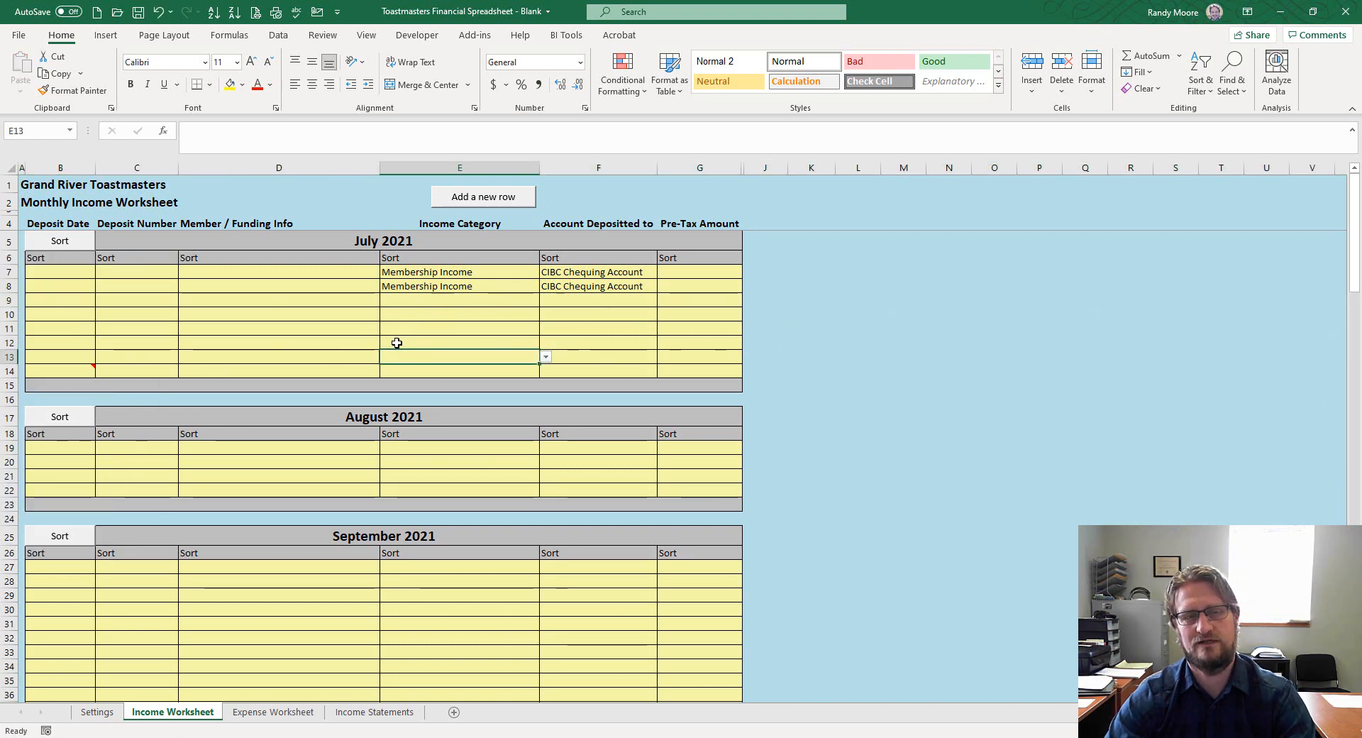
{"action": "left_click", "coordinate": [480, 207]}
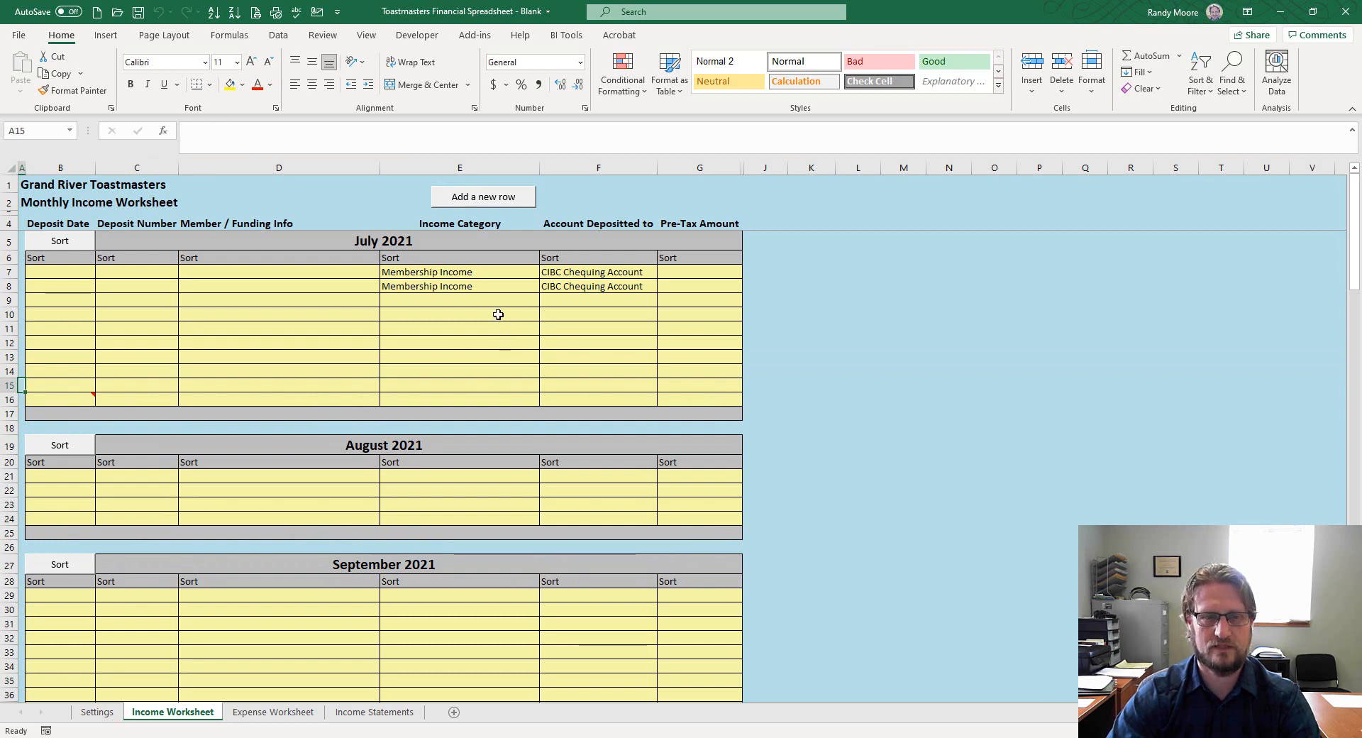
Enter the date 9/01/21 in B29 and the member's name in D29
{"action": "left_click", "coordinate": [73, 274]}
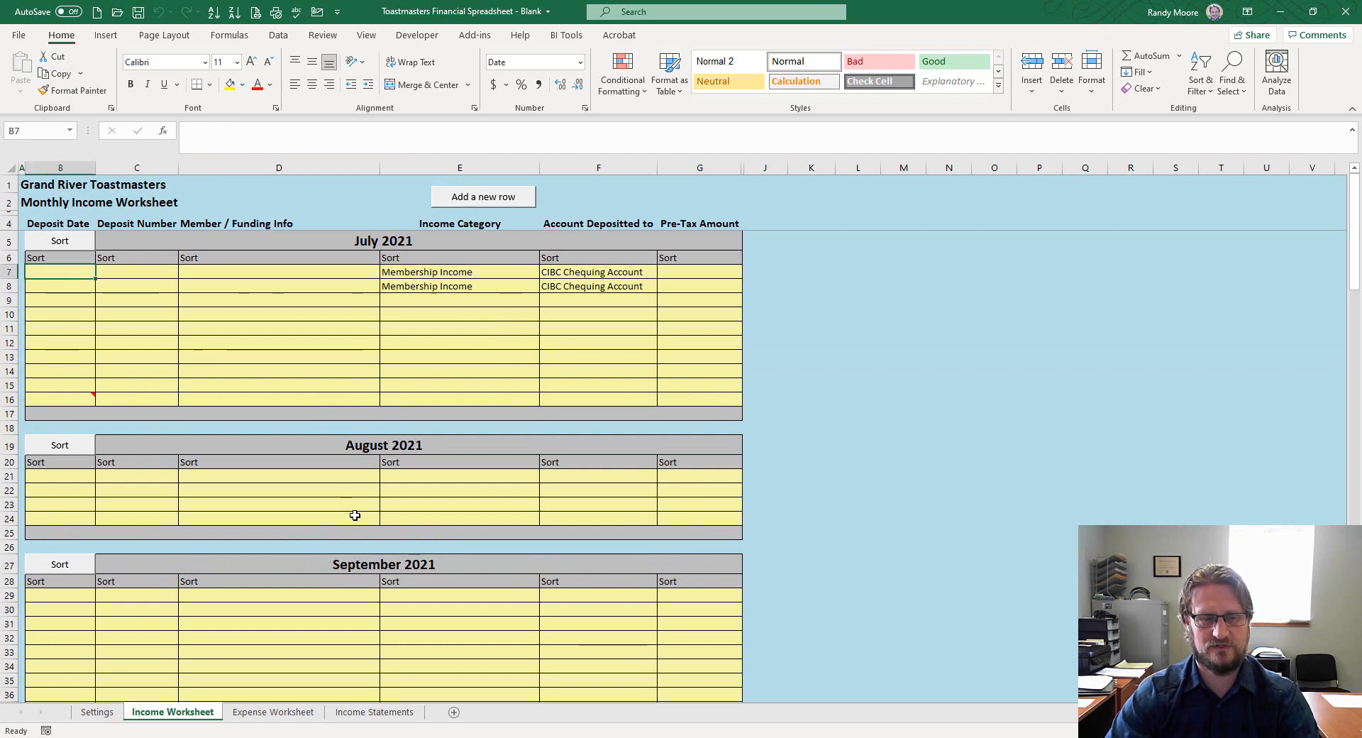
{"action": "scroll", "coordinate": [352, 508], "scroll_direction": "down", "scroll_amount": 3}
{"action": "scroll", "coordinate": [352, 508], "scroll_direction": "down", "scroll_amount": 3}
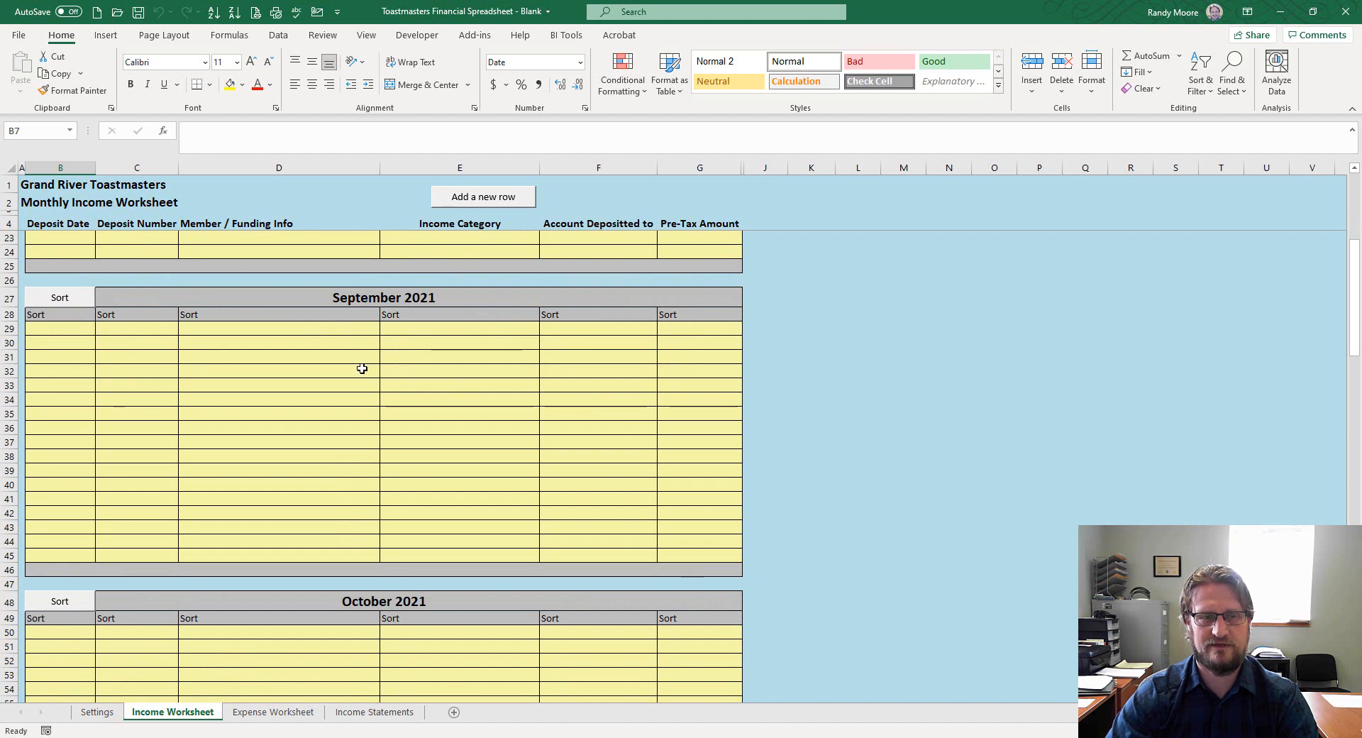
{"action": "left_click", "coordinate": [340, 335]}
{"action": "left_click", "coordinate": [57, 326]}
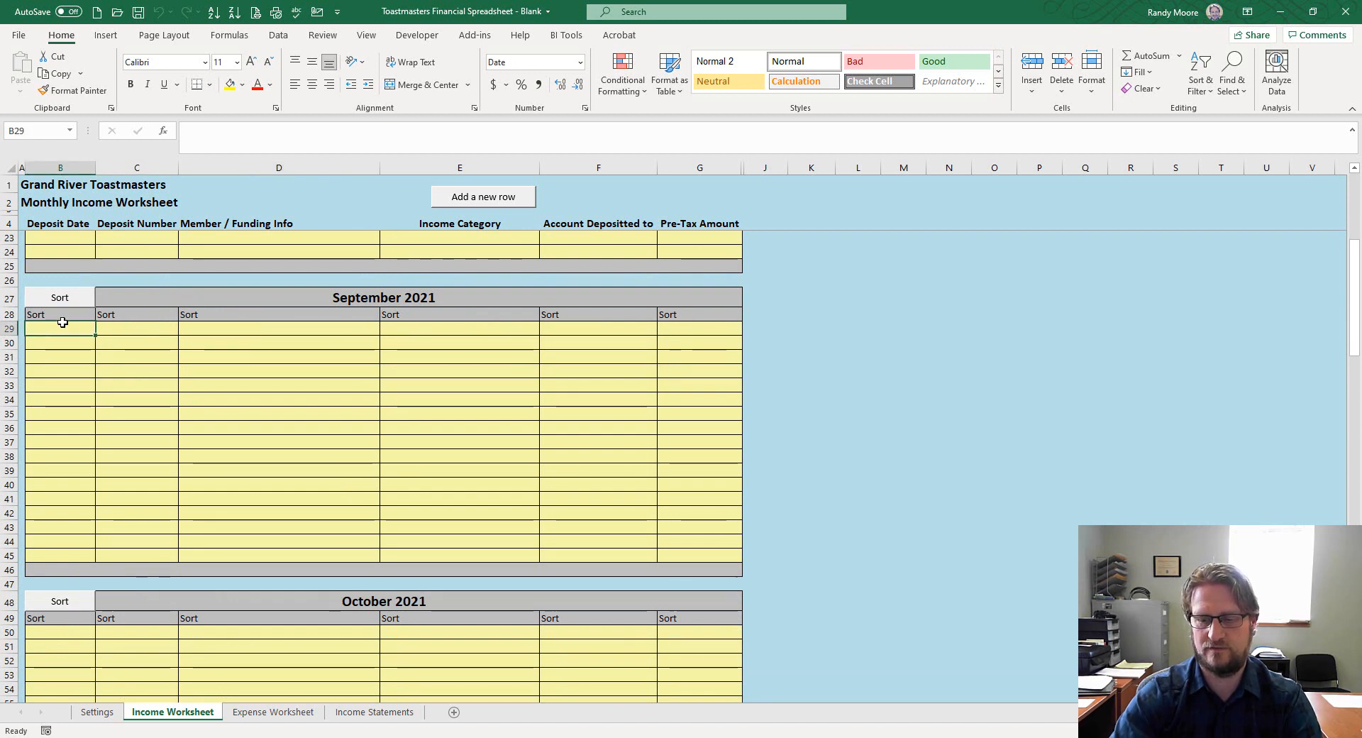
{"action": "type", "text": "9-1-2021"}
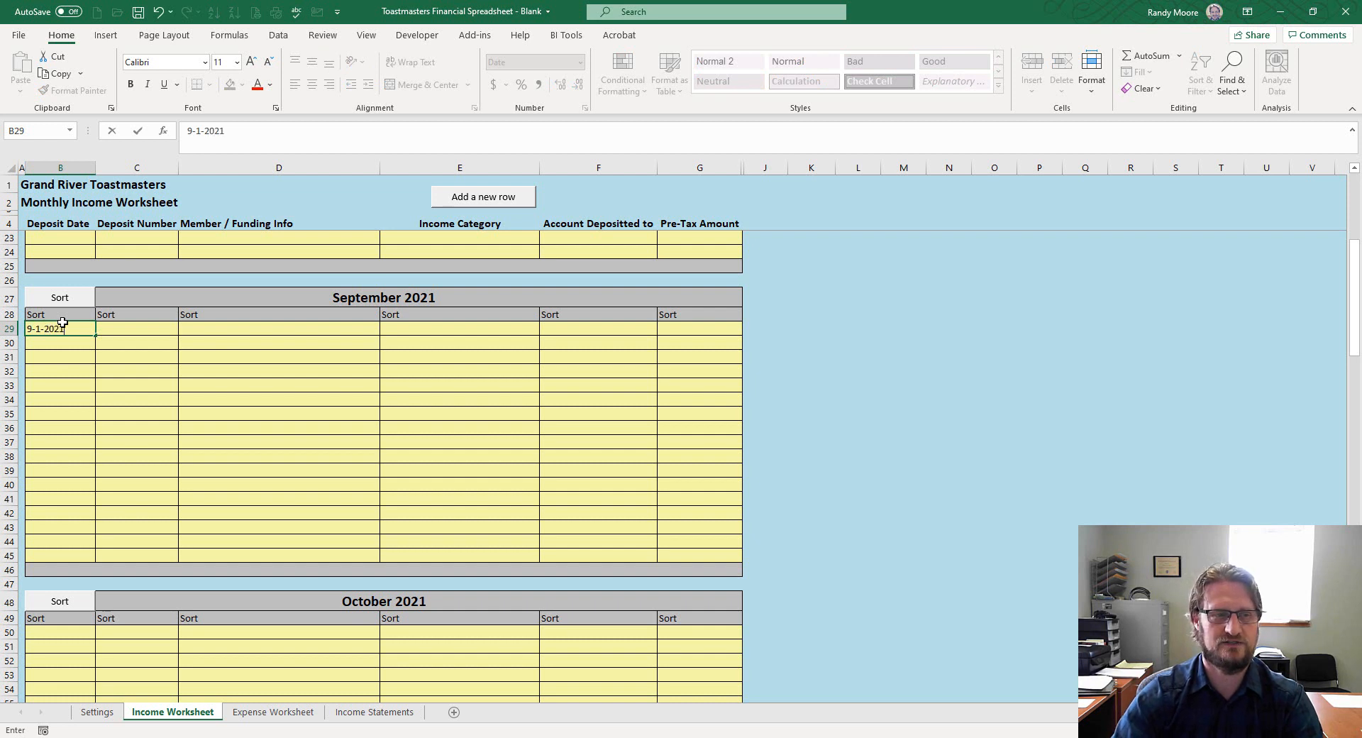
{"action": "key", "text": "Tab"}
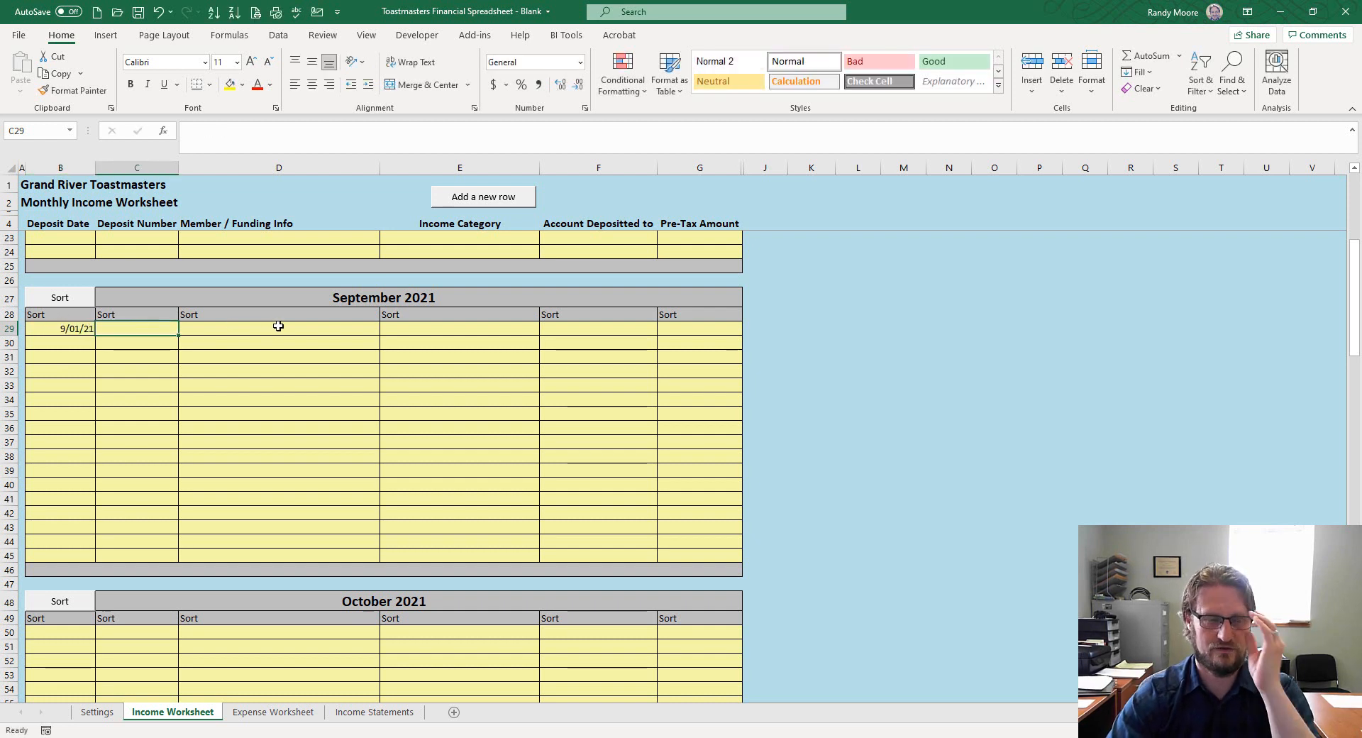
{"action": "left_click", "coordinate": [238, 328]}
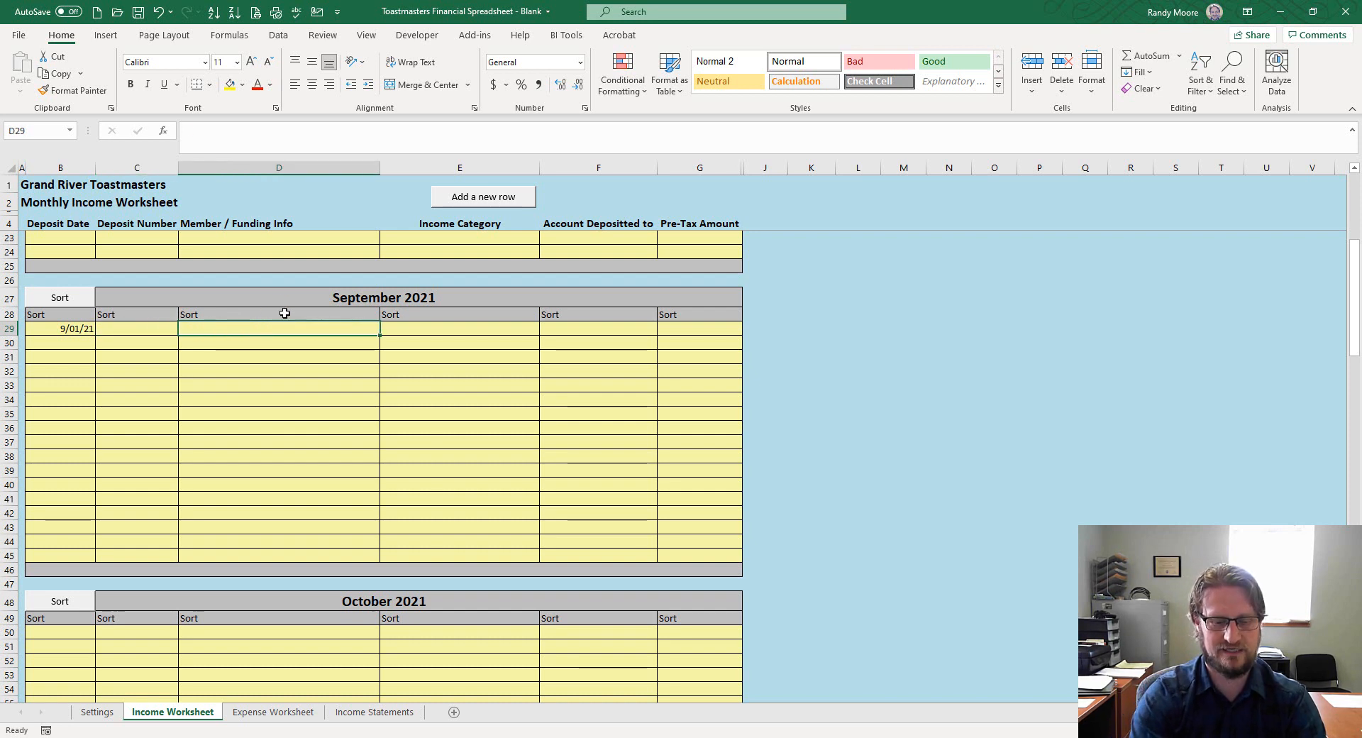
{"action": "key", "text": "Tab"}
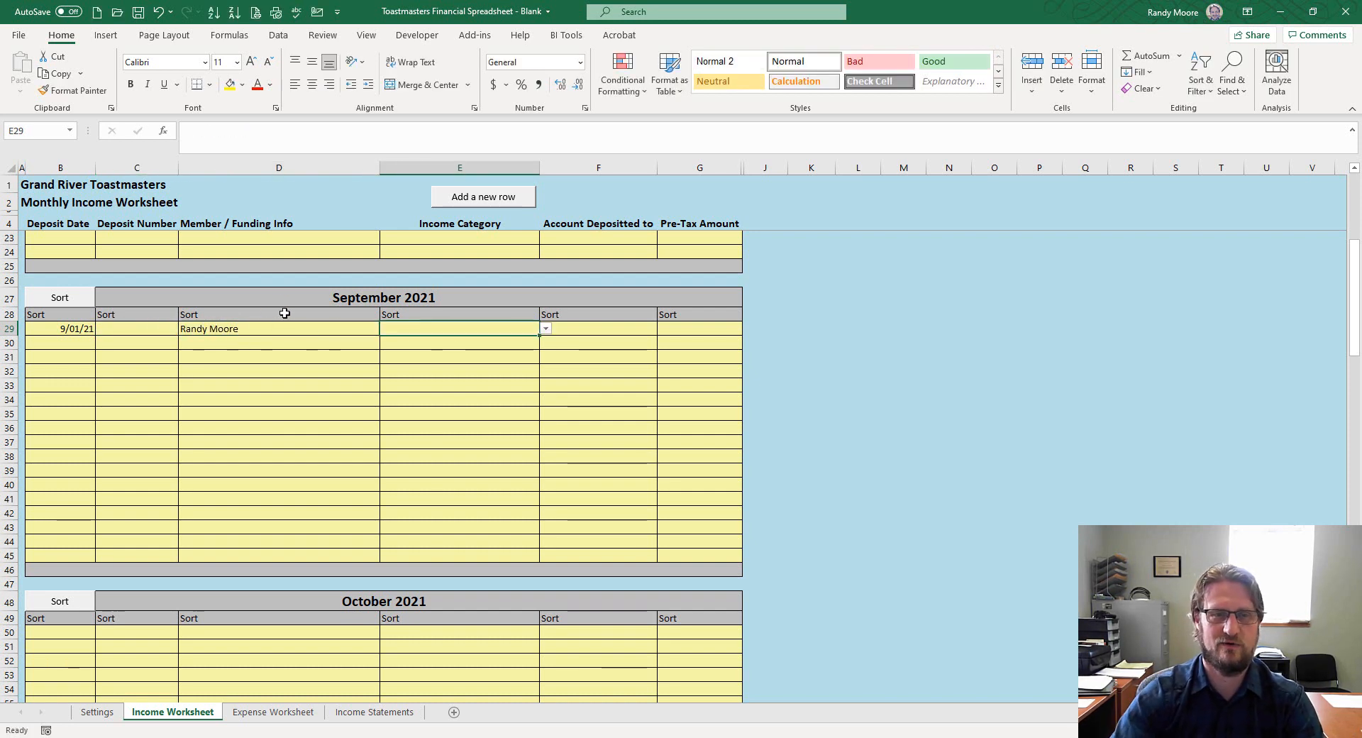
Set row 29's category to Membership Income and account to CIBC Chequing Account
{"action": "left_click", "coordinate": [547, 328]}
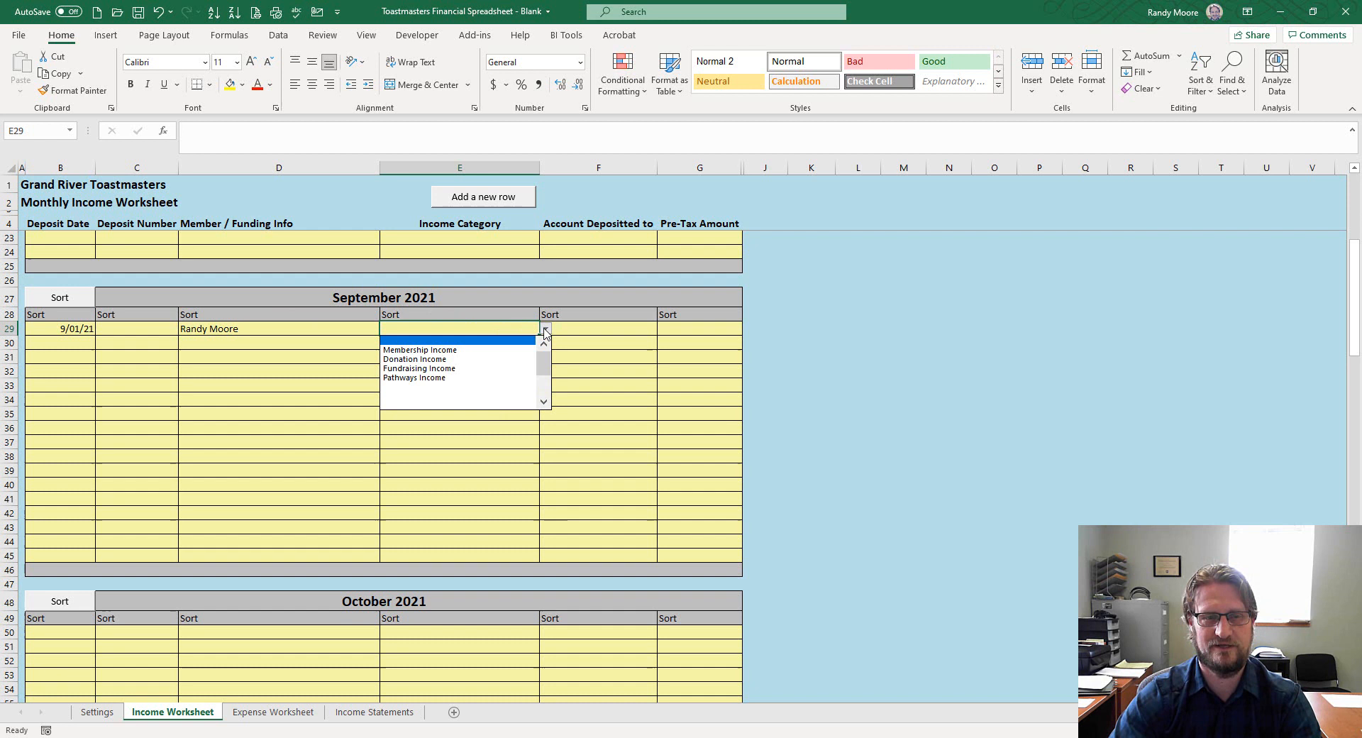
{"action": "left_click", "coordinate": [505, 351]}
{"action": "left_click", "coordinate": [588, 333]}
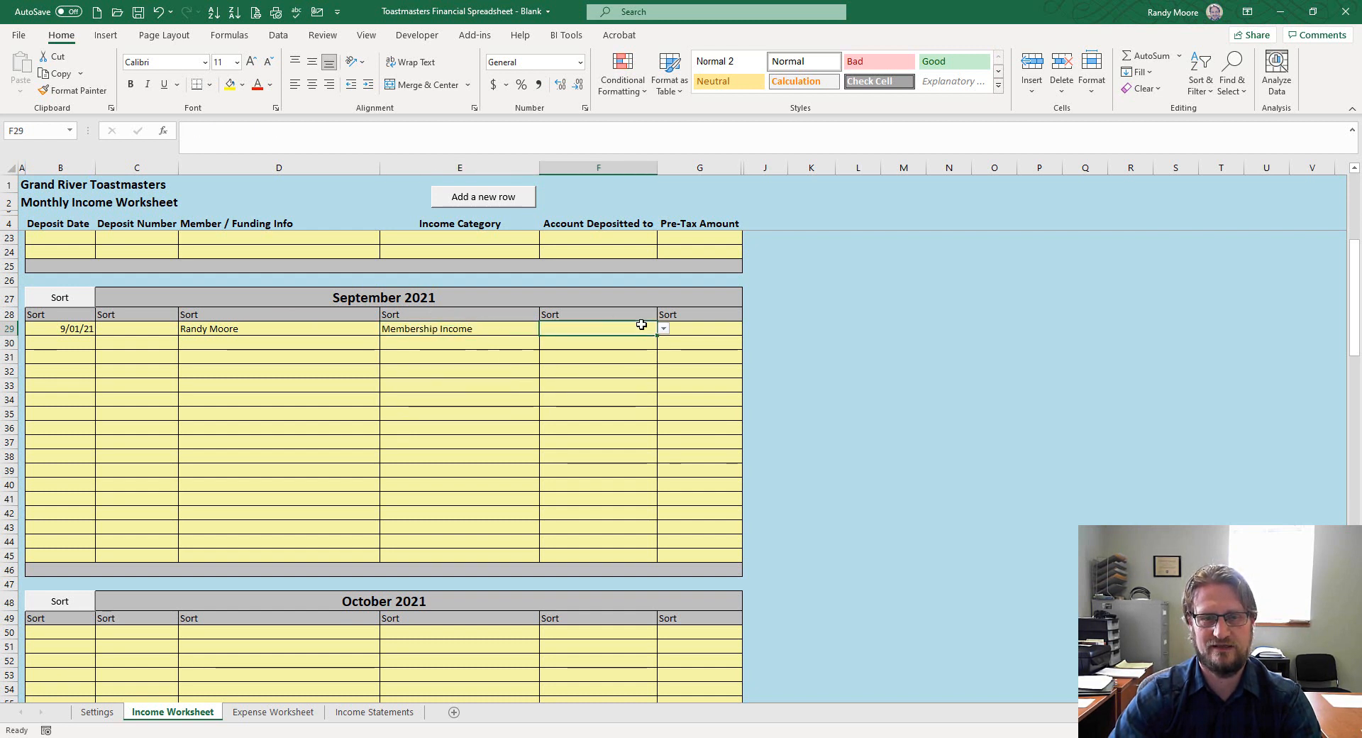
{"action": "left_click", "coordinate": [667, 328]}
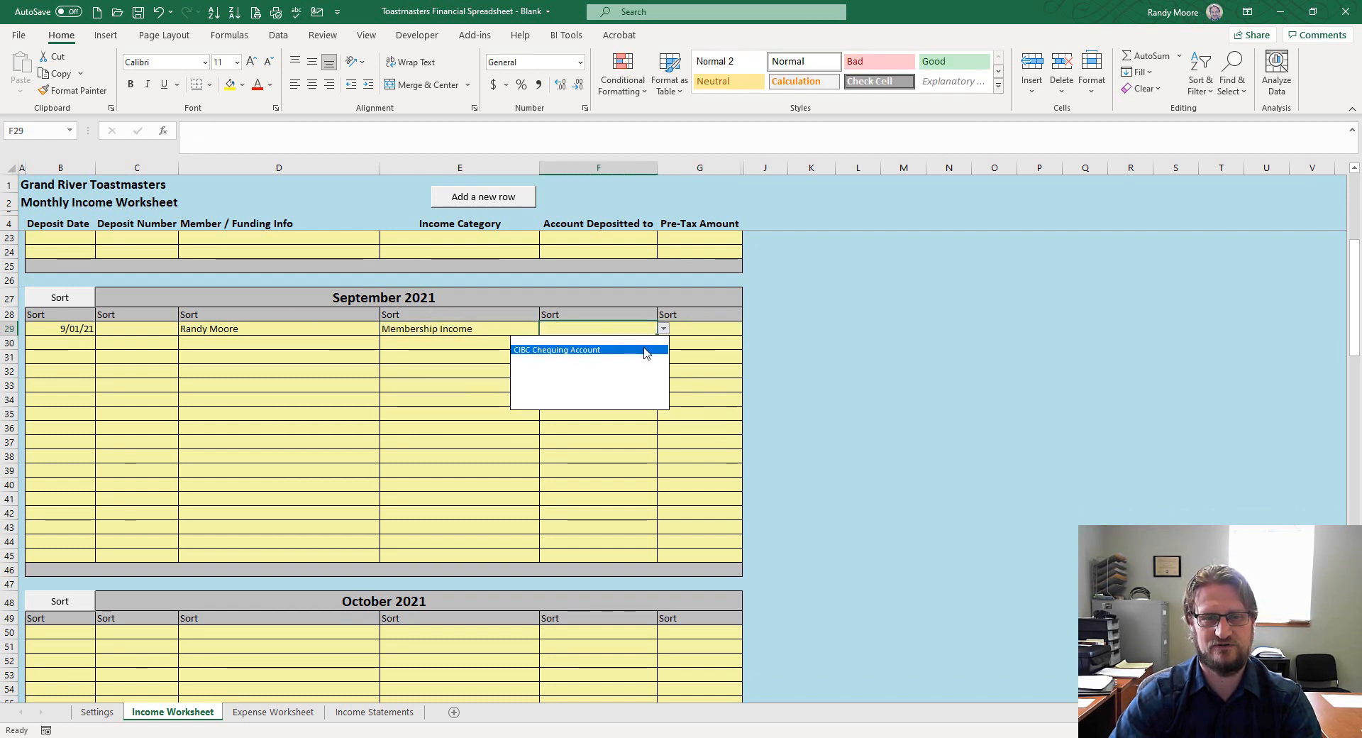
{"action": "left_click", "coordinate": [646, 353]}
Enter E-Transfer as the deposit number and 180 as the pre-tax amount, then type date 9-3-21 below
{"action": "left_click", "coordinate": [142, 331]}
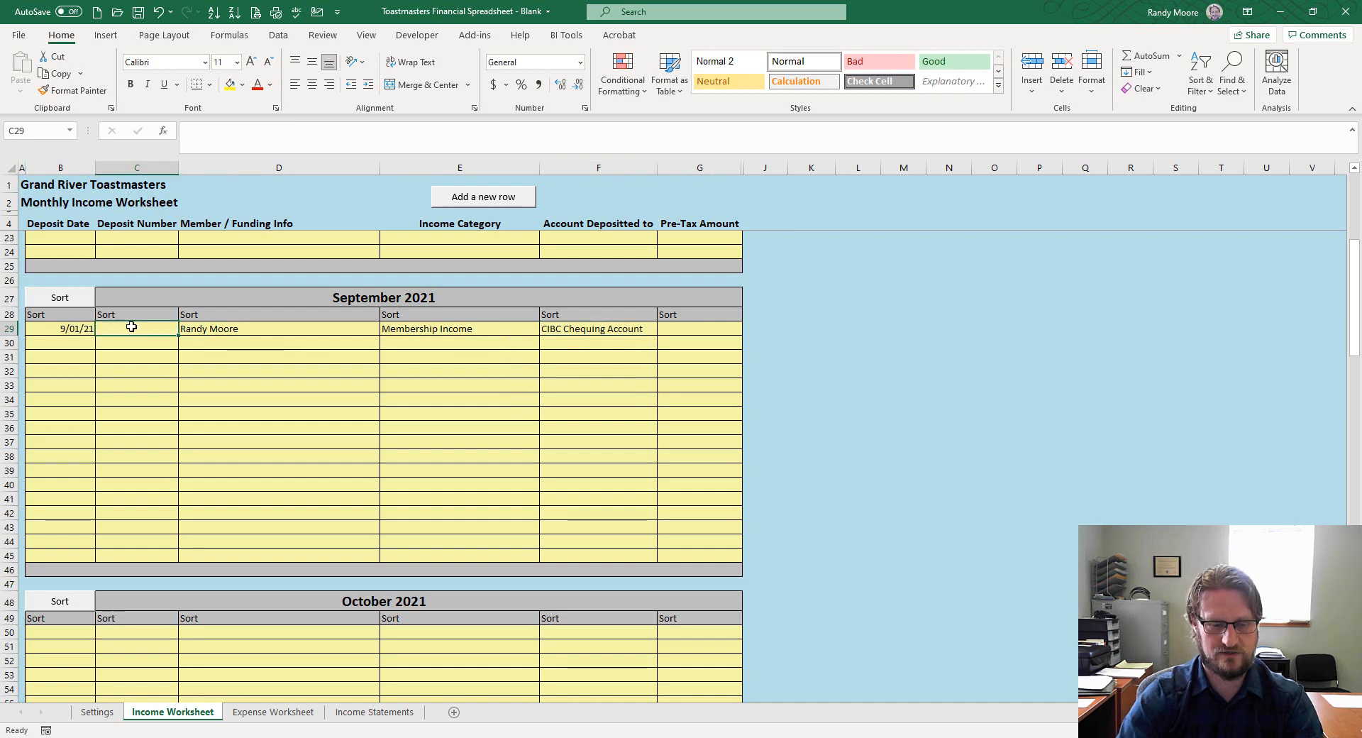
{"action": "type", "text": "E-Transfer"}
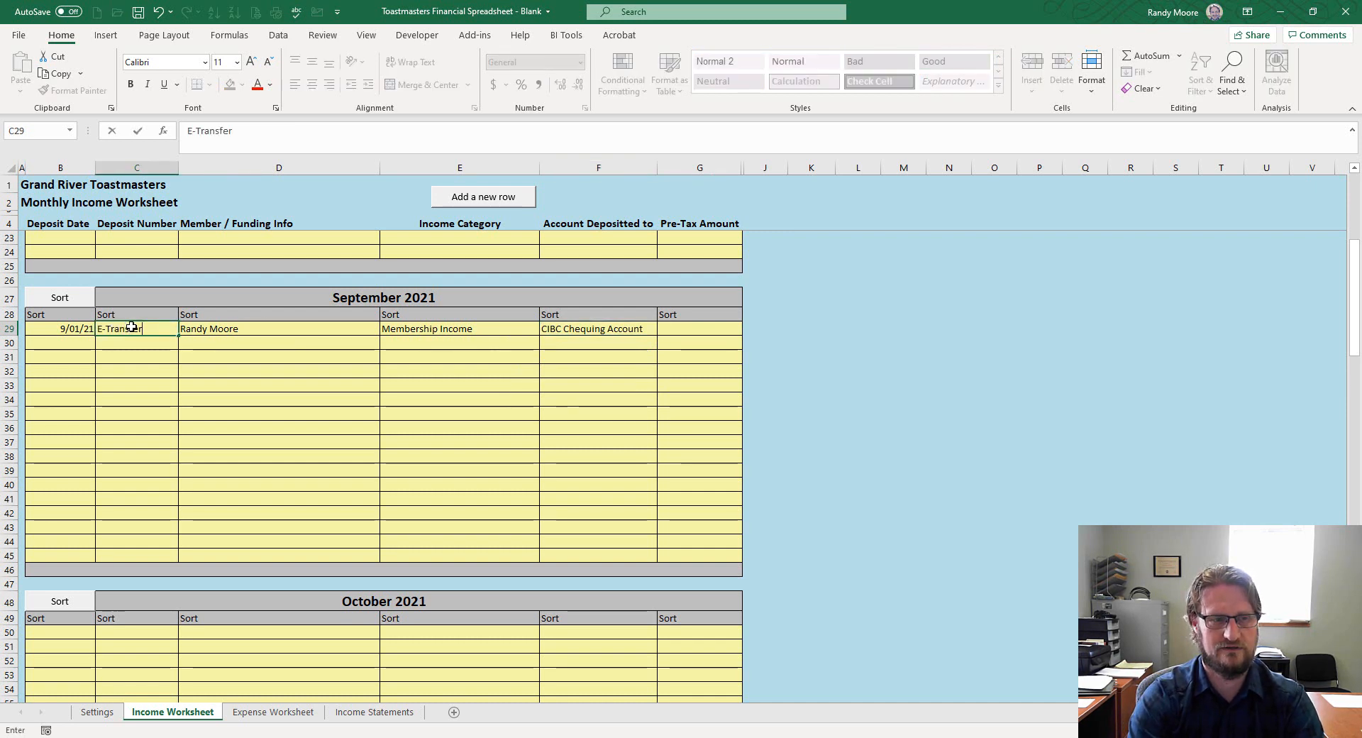
{"action": "key", "text": "Tab"}
{"action": "left_click", "coordinate": [715, 328]}
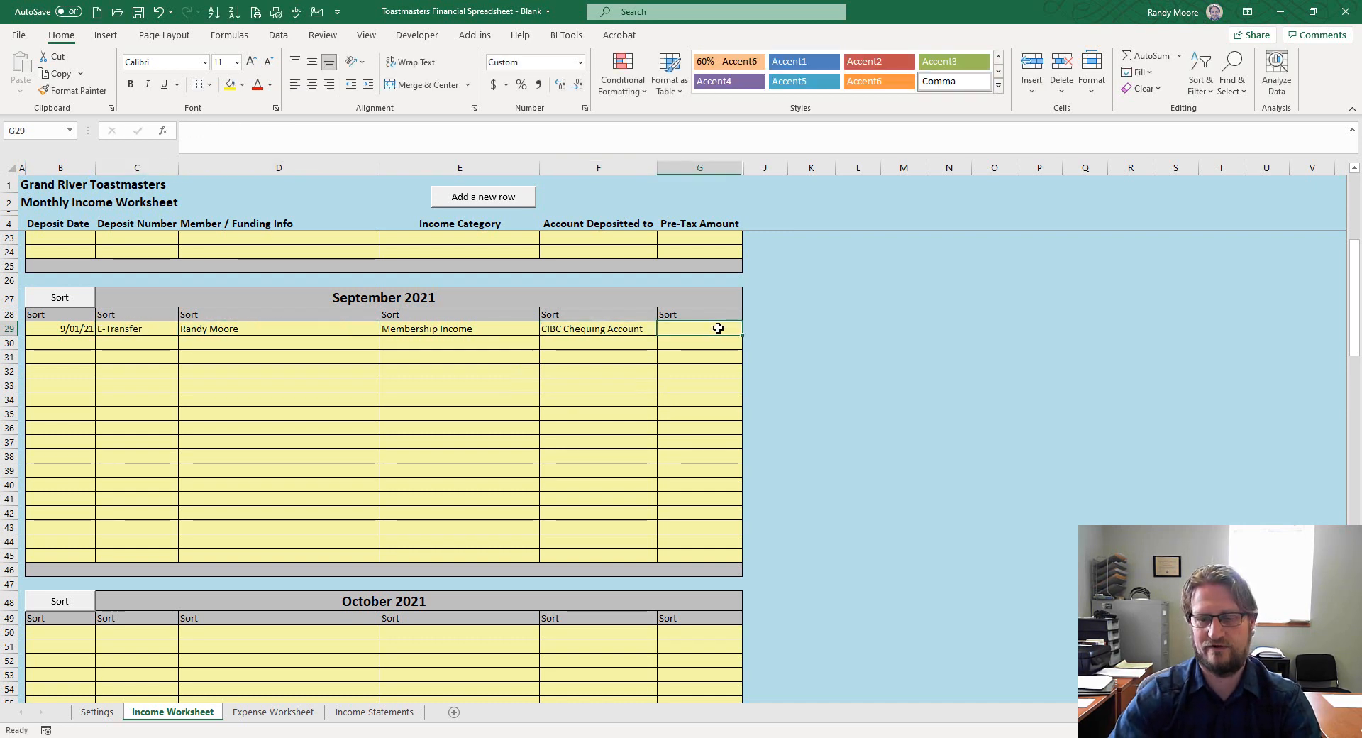
{"action": "type", "text": "180"}
{"action": "key", "text": "Return"}
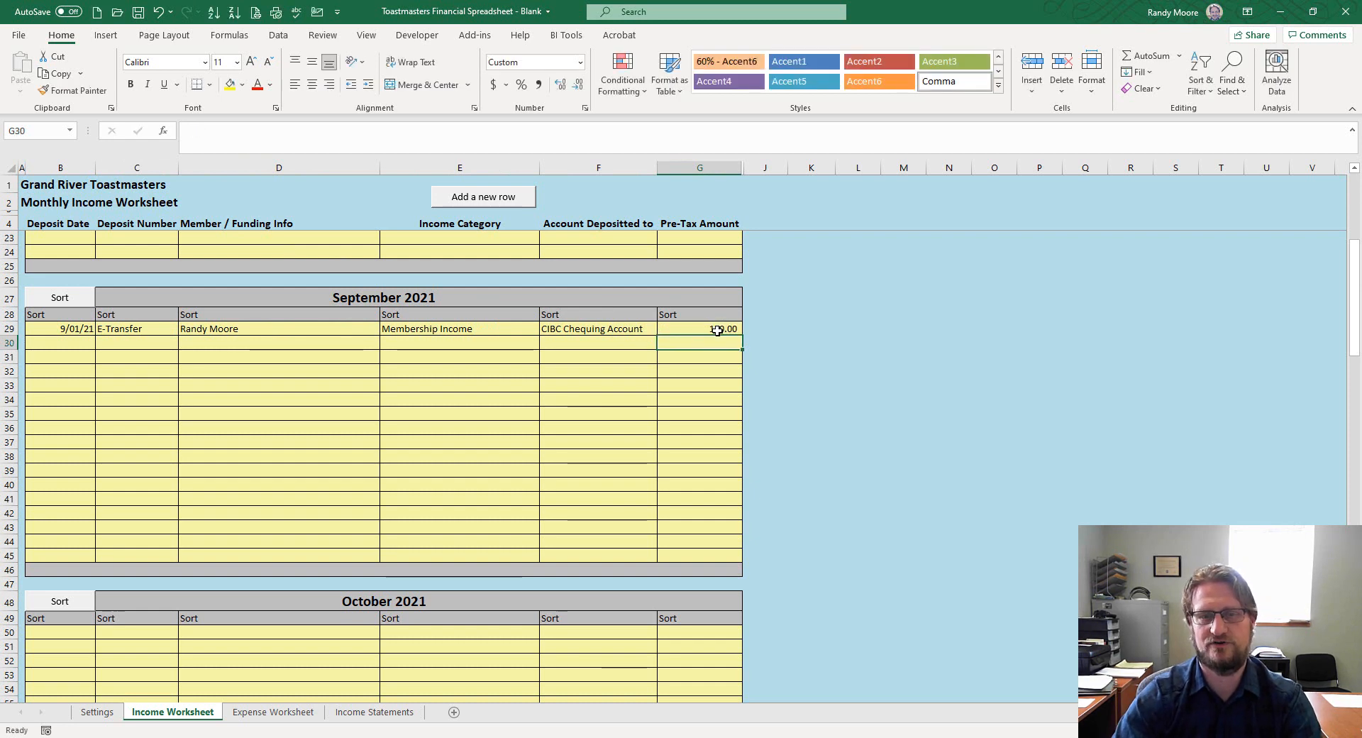
{"action": "left_click", "coordinate": [78, 344]}
{"action": "type", "text": "9-"}
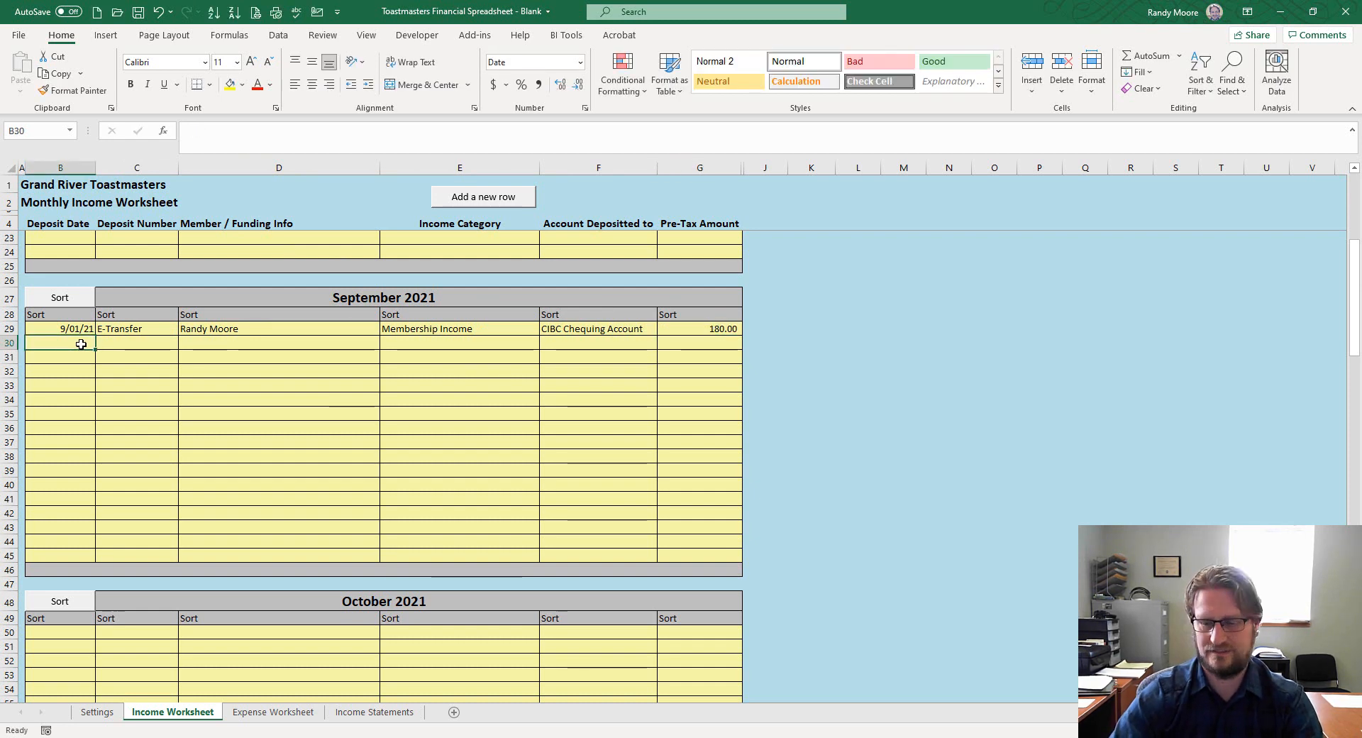
{"action": "type", "text": "3-21"}
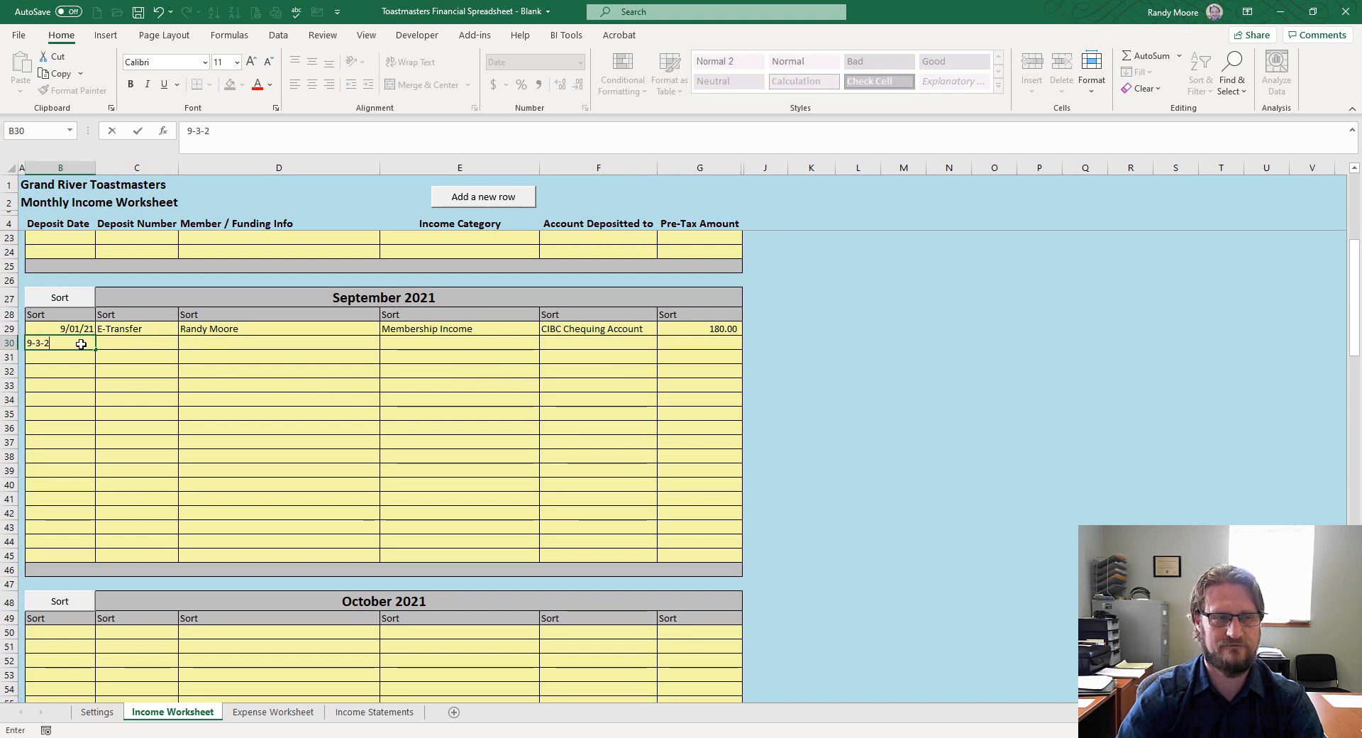
Record deposit number 'Che 1235' and the member's name for the 9/03/21 deposit
{"action": "key", "text": "Tab"}
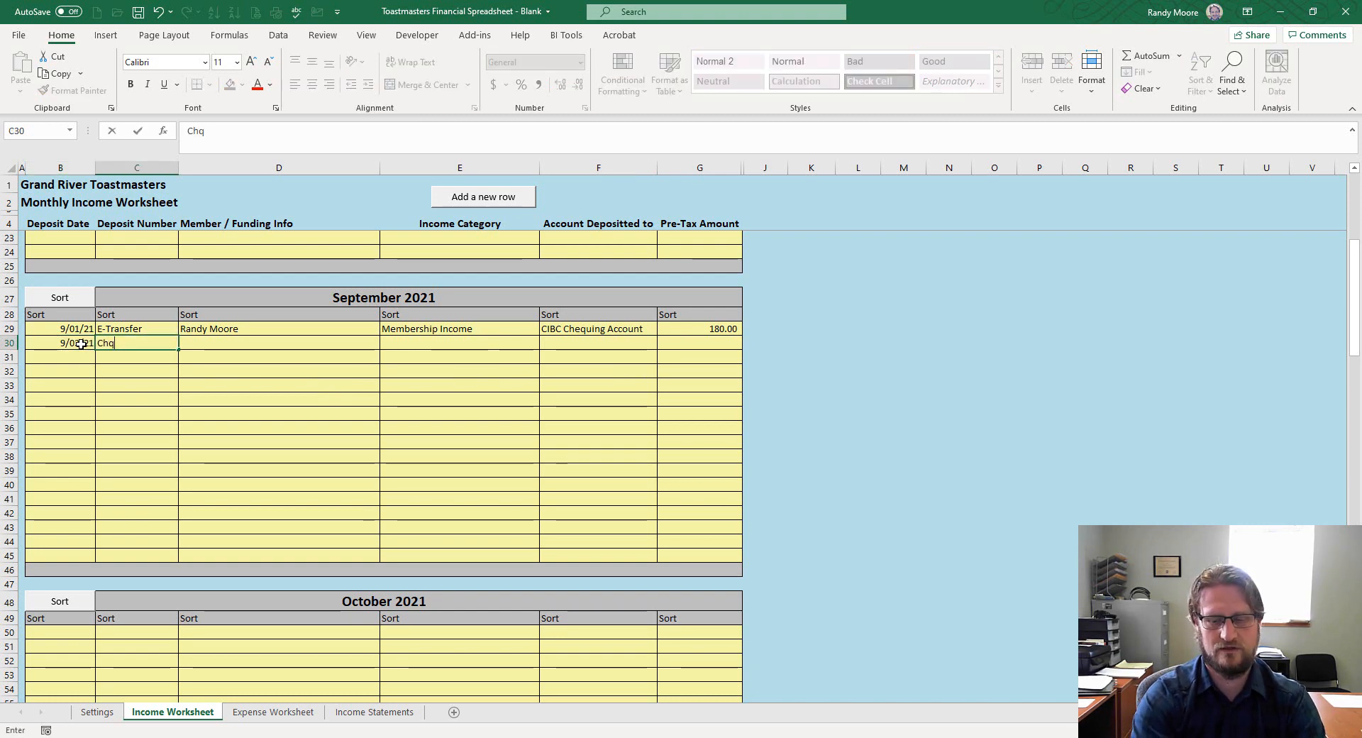
{"action": "key", "text": "Tab"}
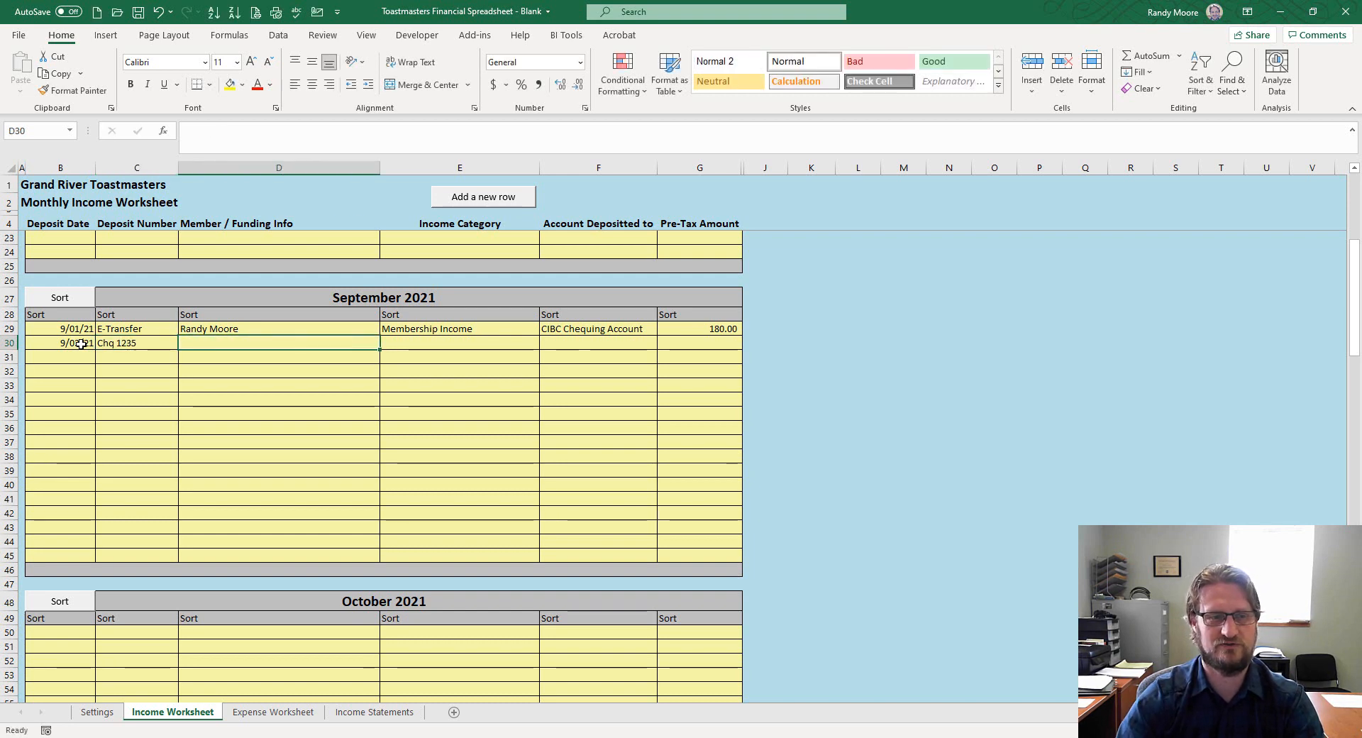
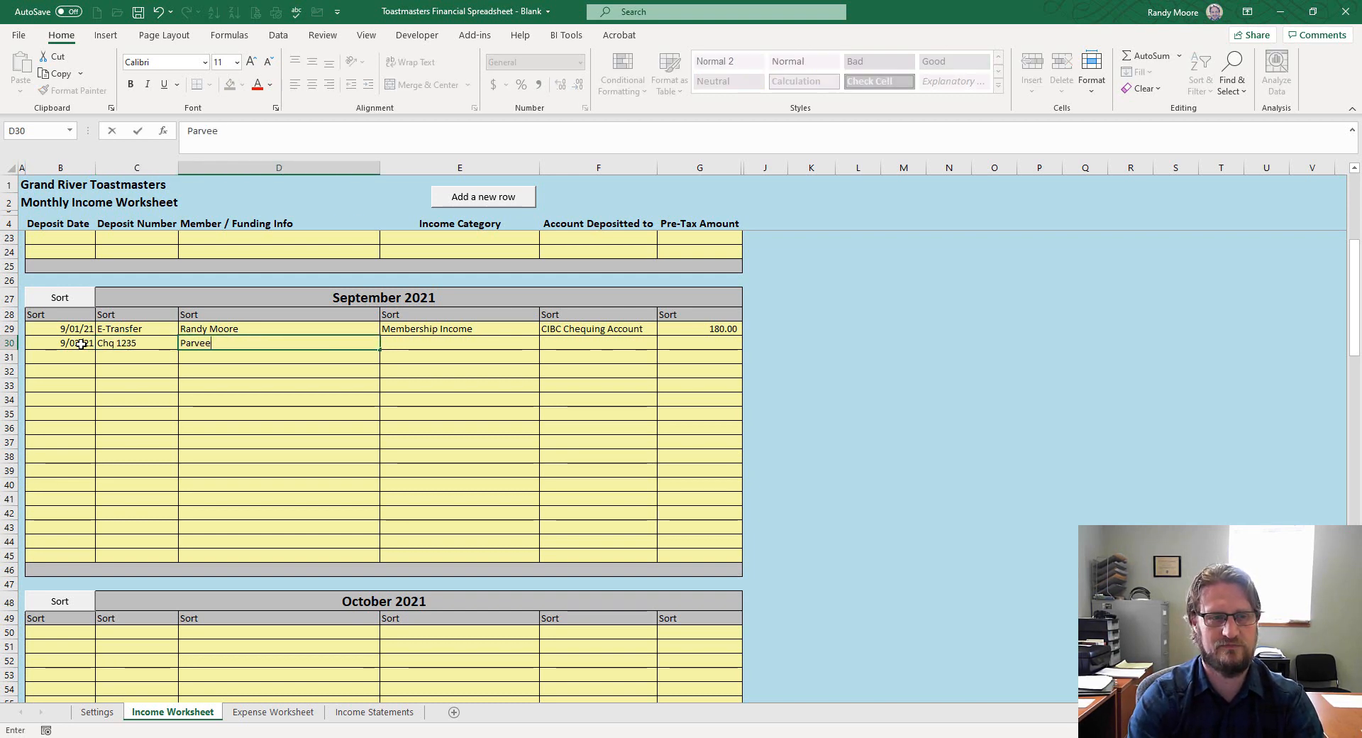
{"action": "key", "text": "BackSpace"}
{"action": "key", "text": "Tab"}
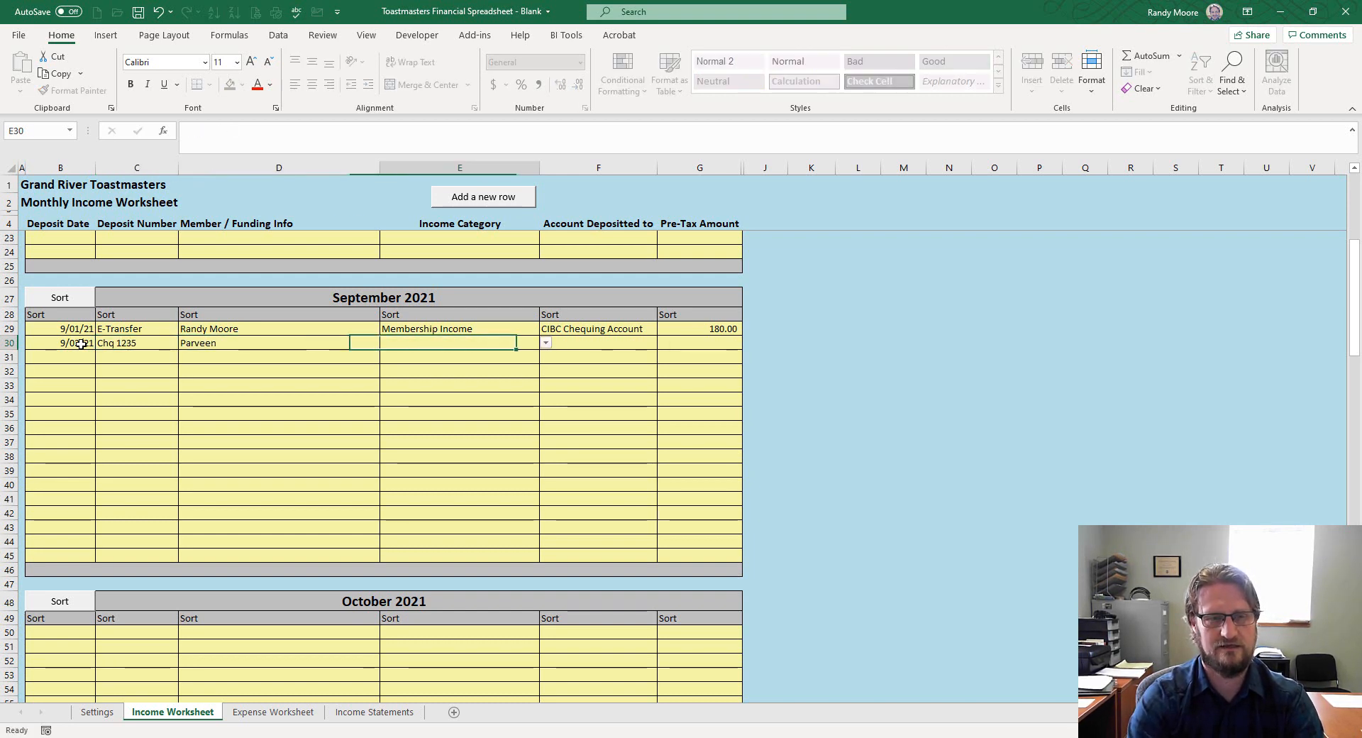
Autocomplete Membership Income and CIBC Chequing Account, and enter a 90.00 pre-tax amount
{"action": "type", "text": "M"}
{"action": "key", "text": "Tab"}
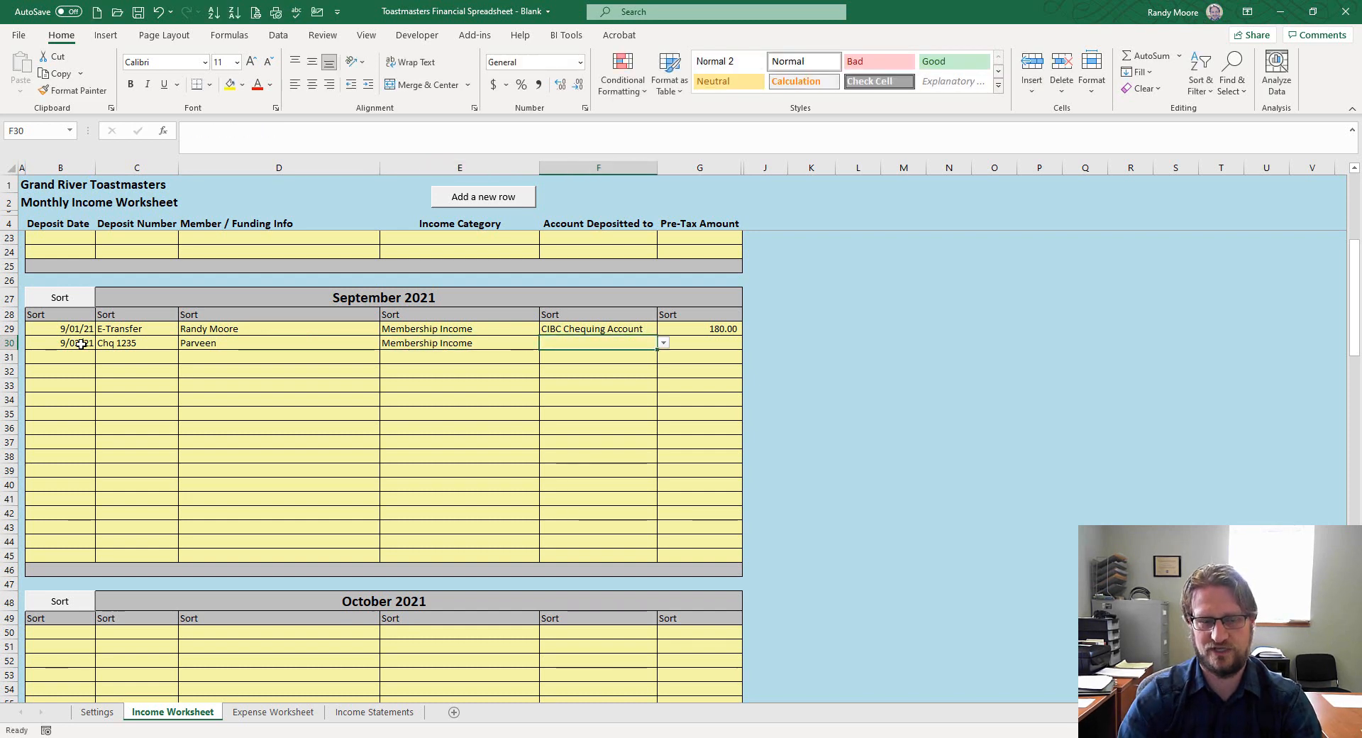
{"action": "type", "text": "C Chequing Account"}
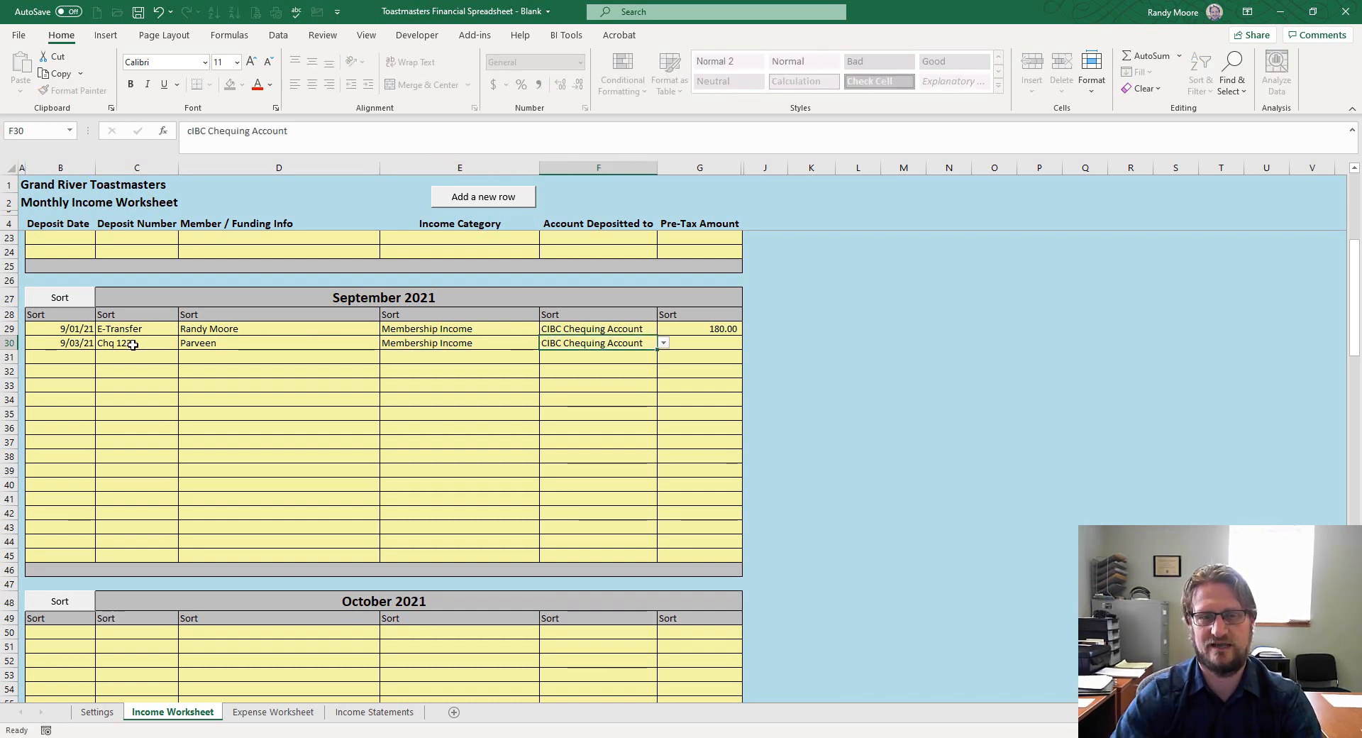
{"action": "key", "text": "Tab"}
{"action": "type", "text": "90"}
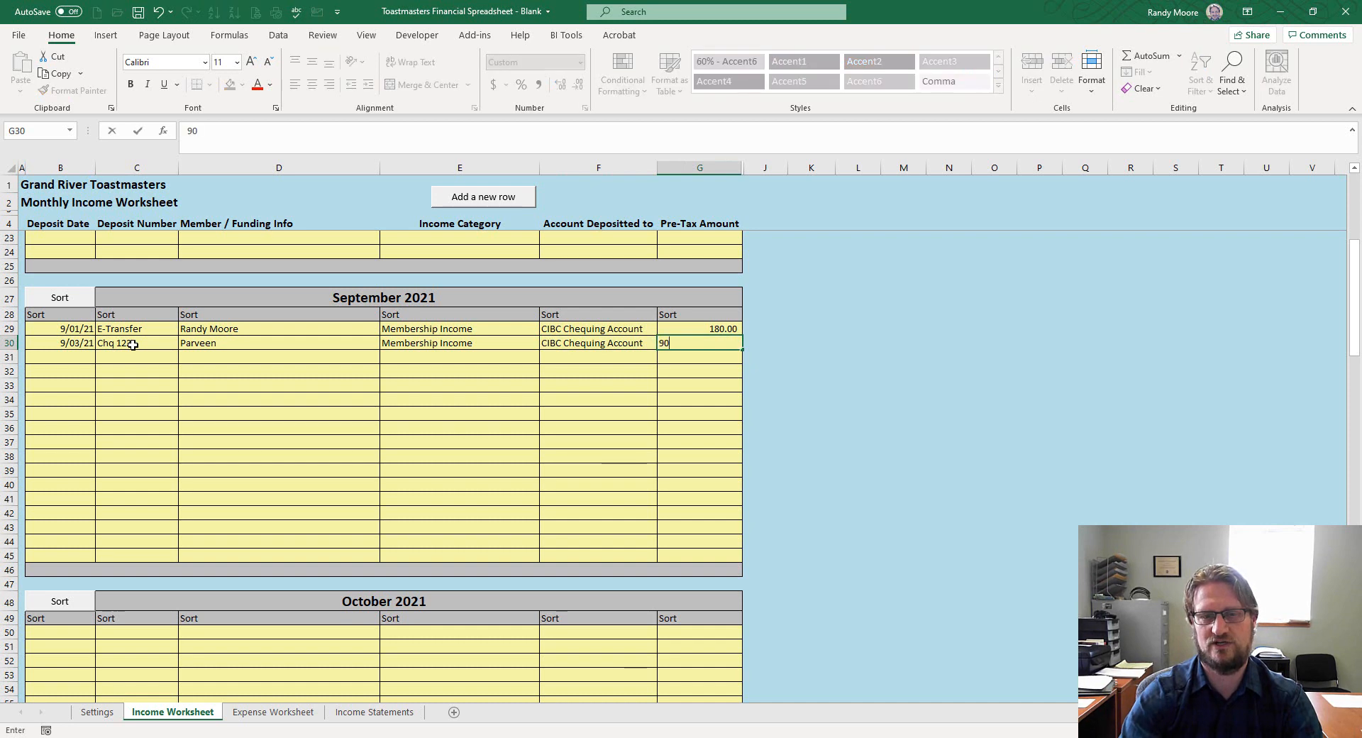
{"action": "key", "text": "ctrl+Return"}
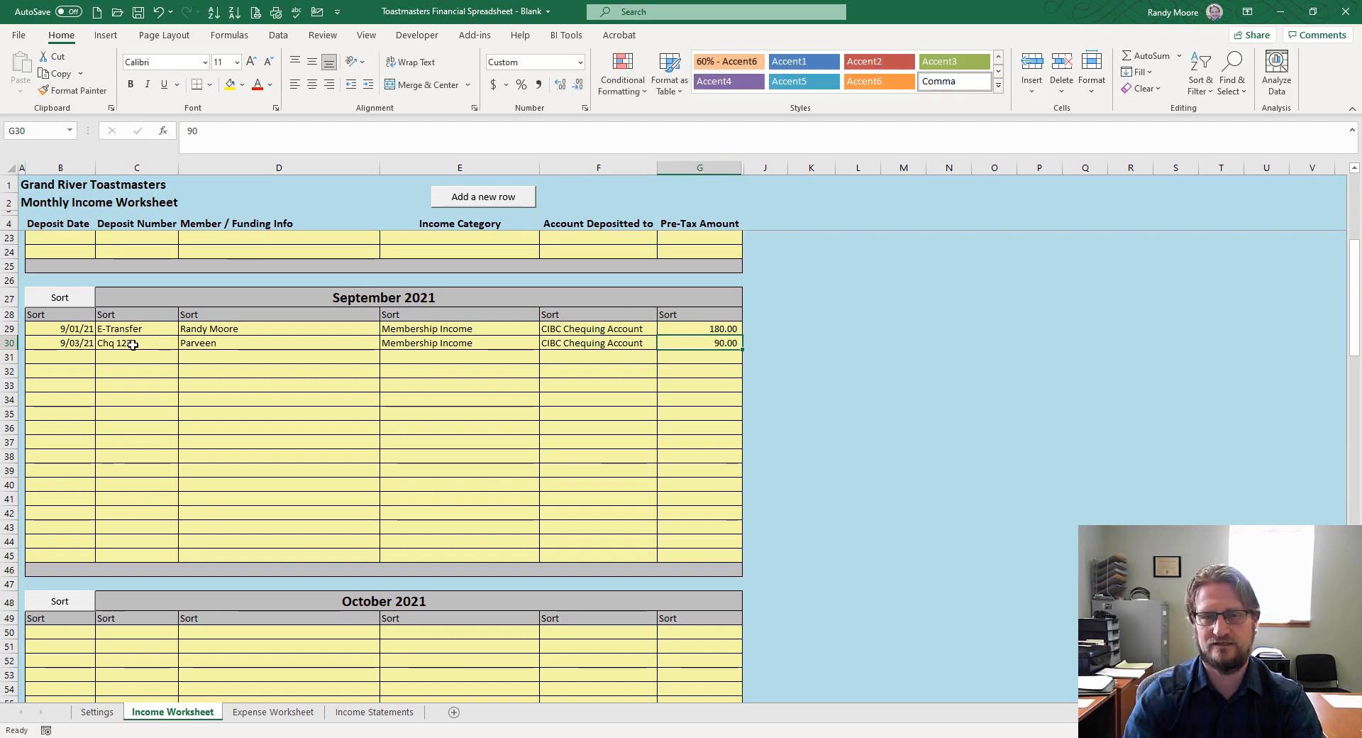
{"action": "left_click", "coordinate": [666, 365]}
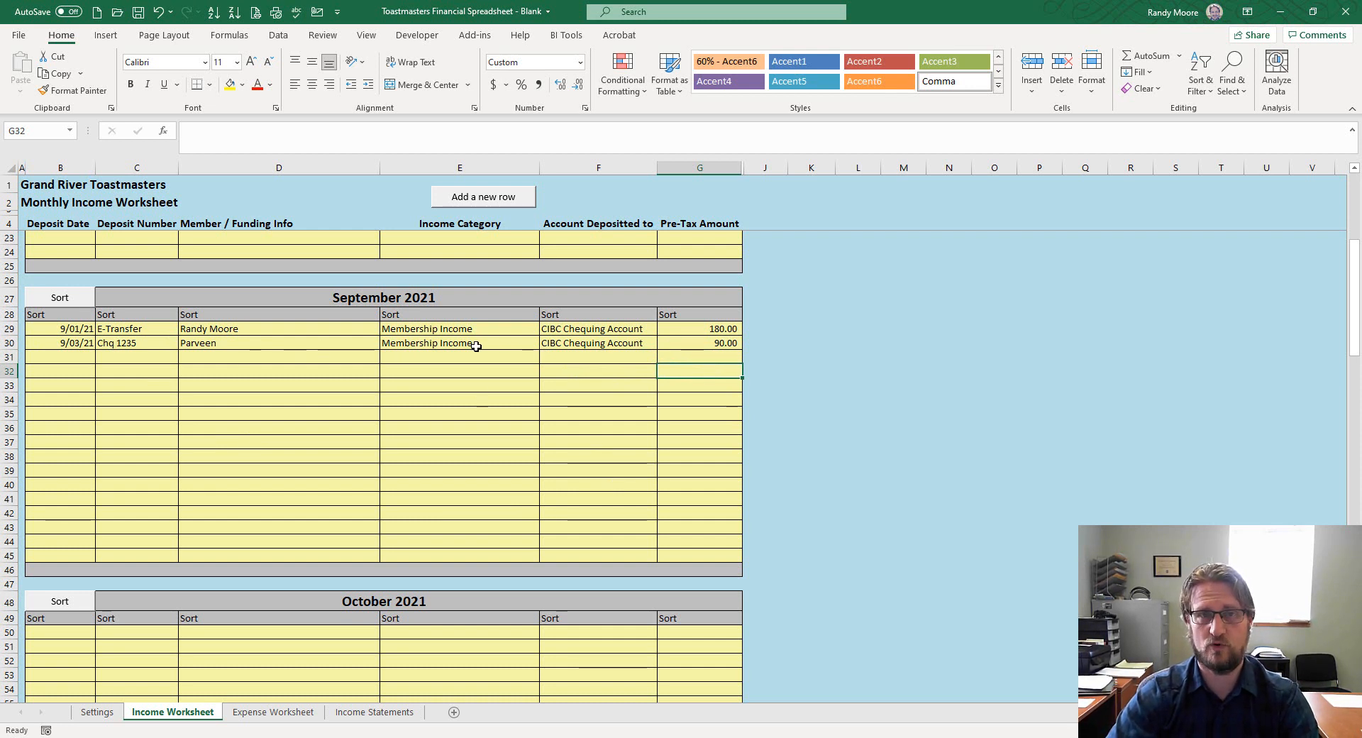
Check E31's allowed income categories, then view the income category list on the Settings sheet
{"action": "left_click_drag", "start_coordinate": [700, 315], "coordinate": [692, 564]}
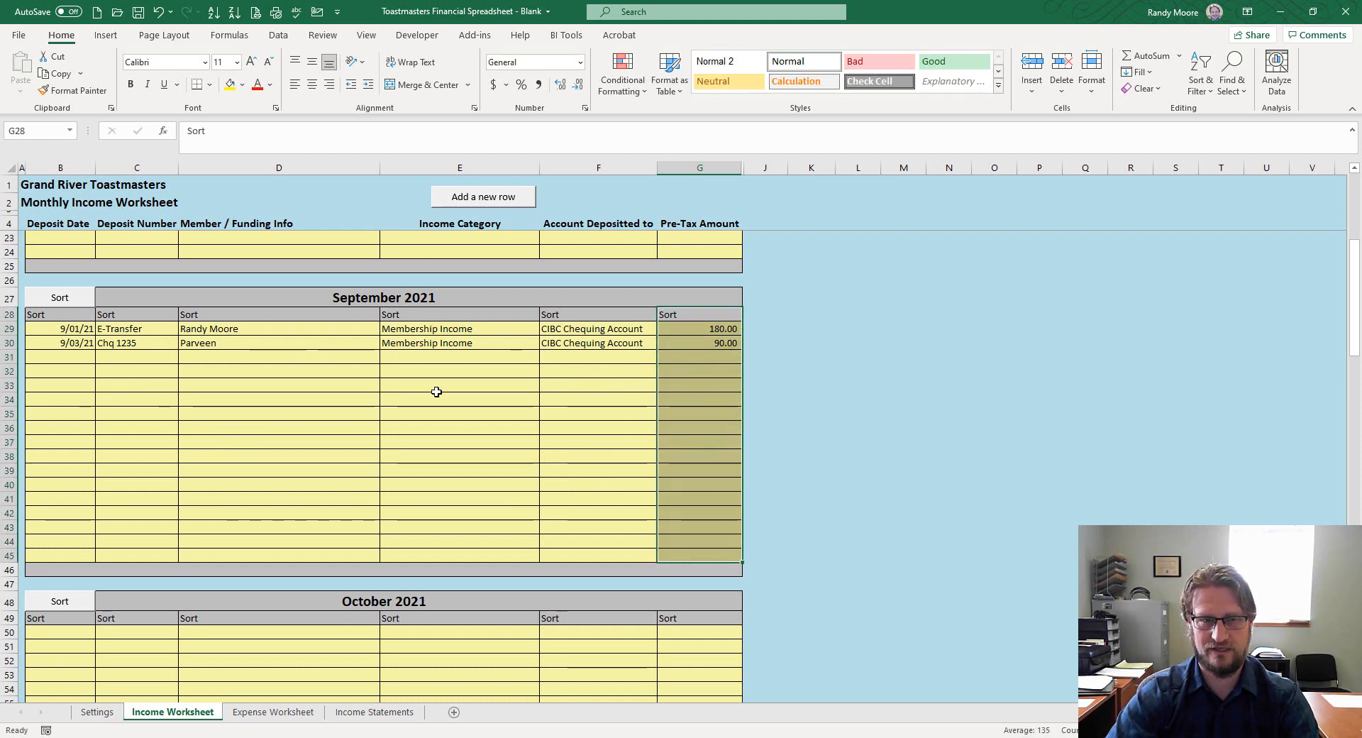
{"action": "left_click_drag", "start_coordinate": [441, 319], "coordinate": [447, 542]}
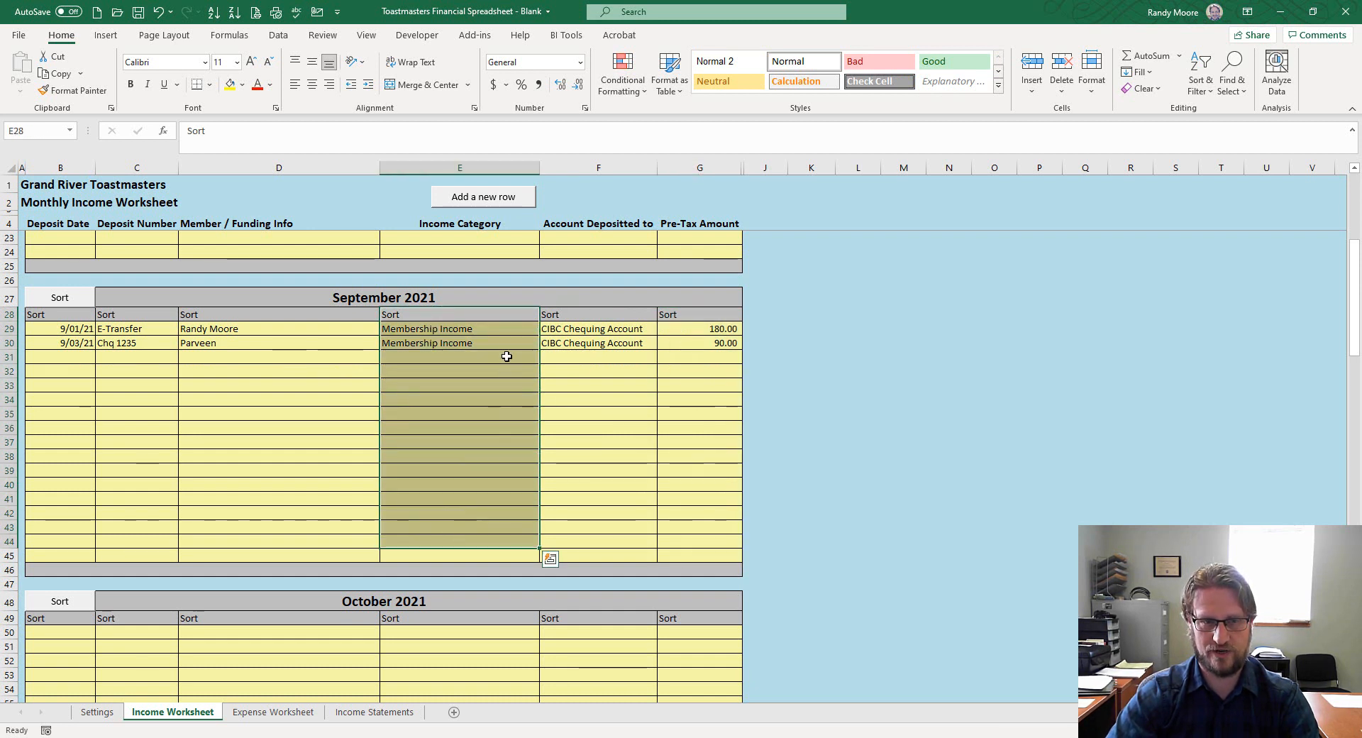
{"action": "left_click", "coordinate": [508, 357]}
{"action": "left_click", "coordinate": [547, 359]}
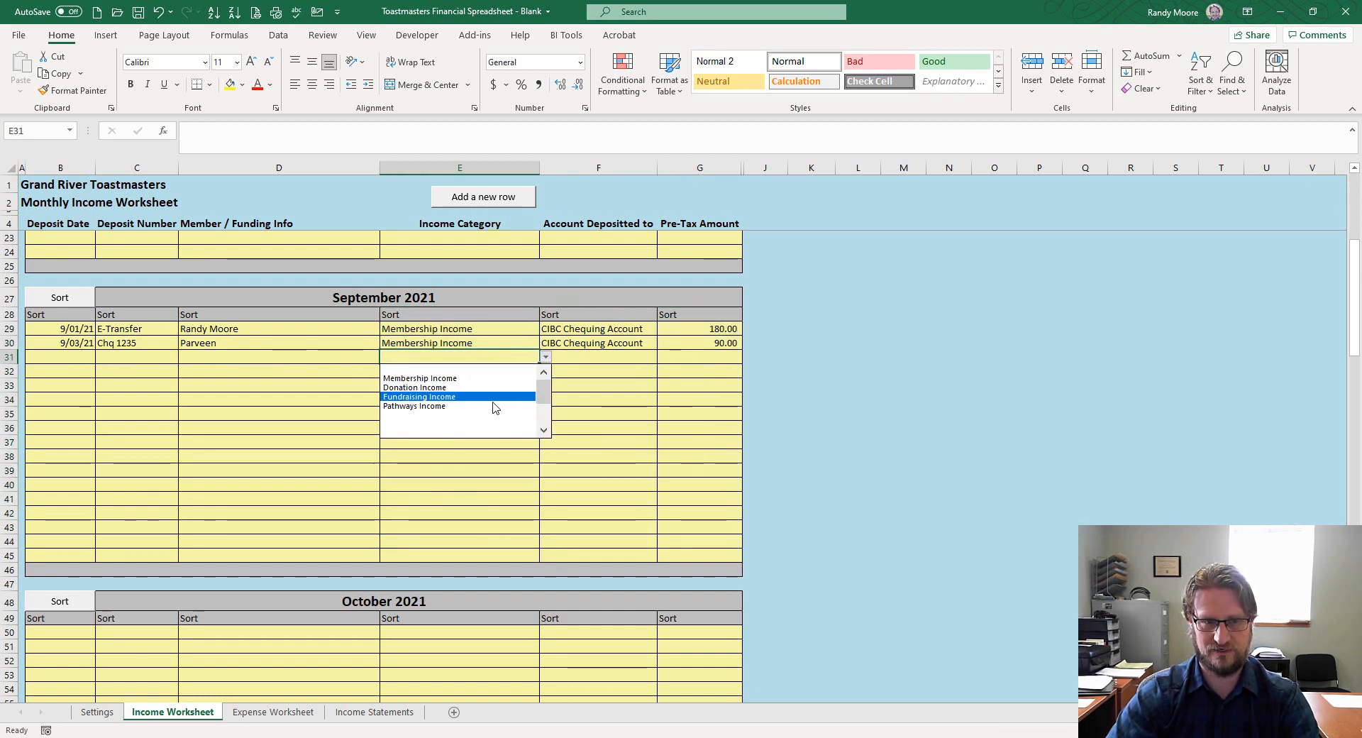
{"action": "left_click", "coordinate": [483, 335]}
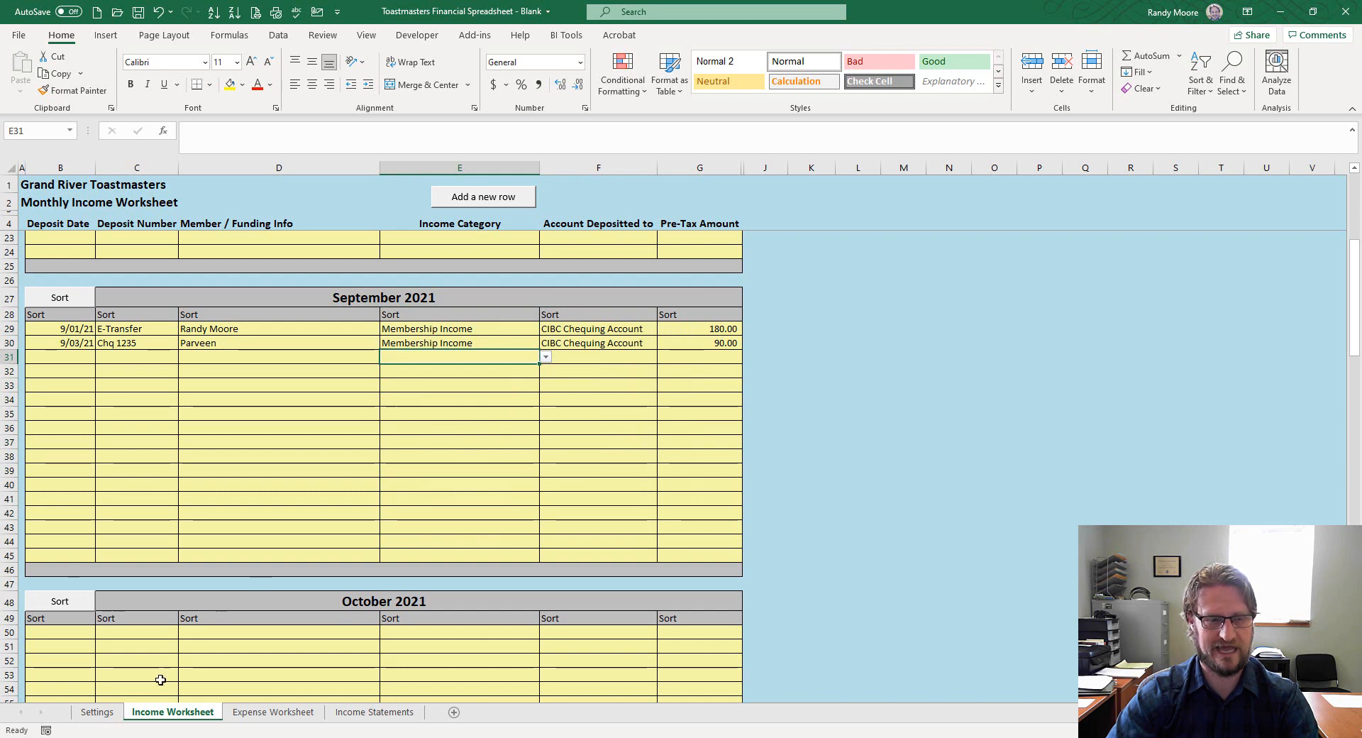
{"action": "left_click", "coordinate": [89, 714]}
{"action": "left_click", "coordinate": [123, 344]}
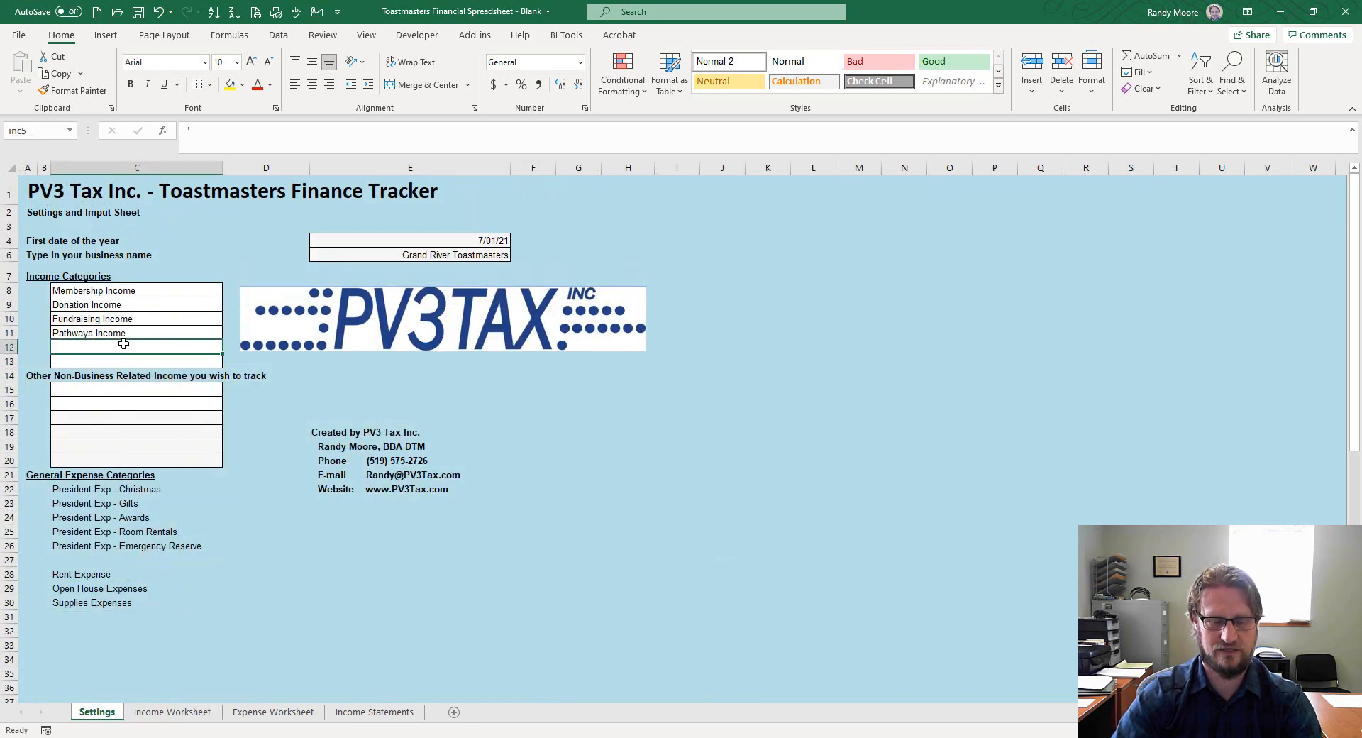
Add 'Other Income' in Settings C12 and choose it as row 31's September category
{"action": "type", "text": "Other Income"}
{"action": "key", "text": "Return"}
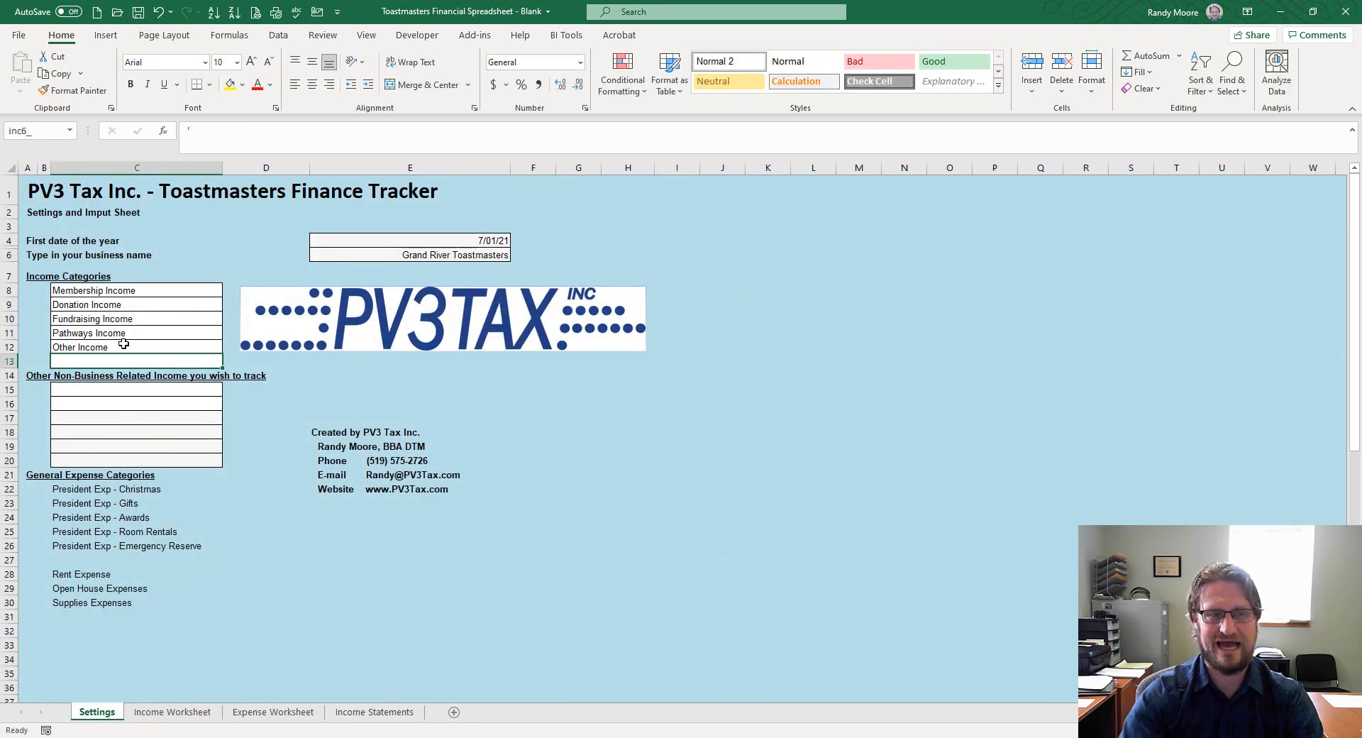
{"action": "left_click", "coordinate": [173, 712]}
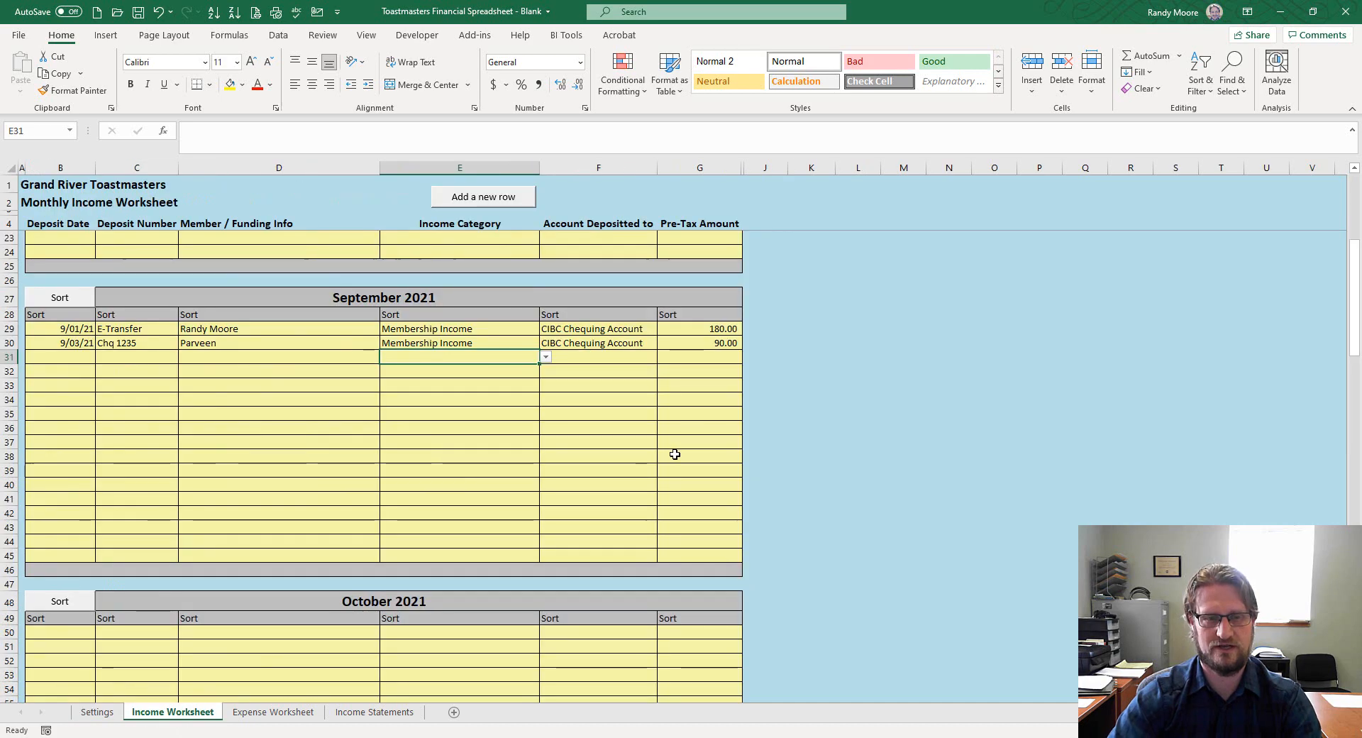
{"action": "left_click", "coordinate": [545, 356]}
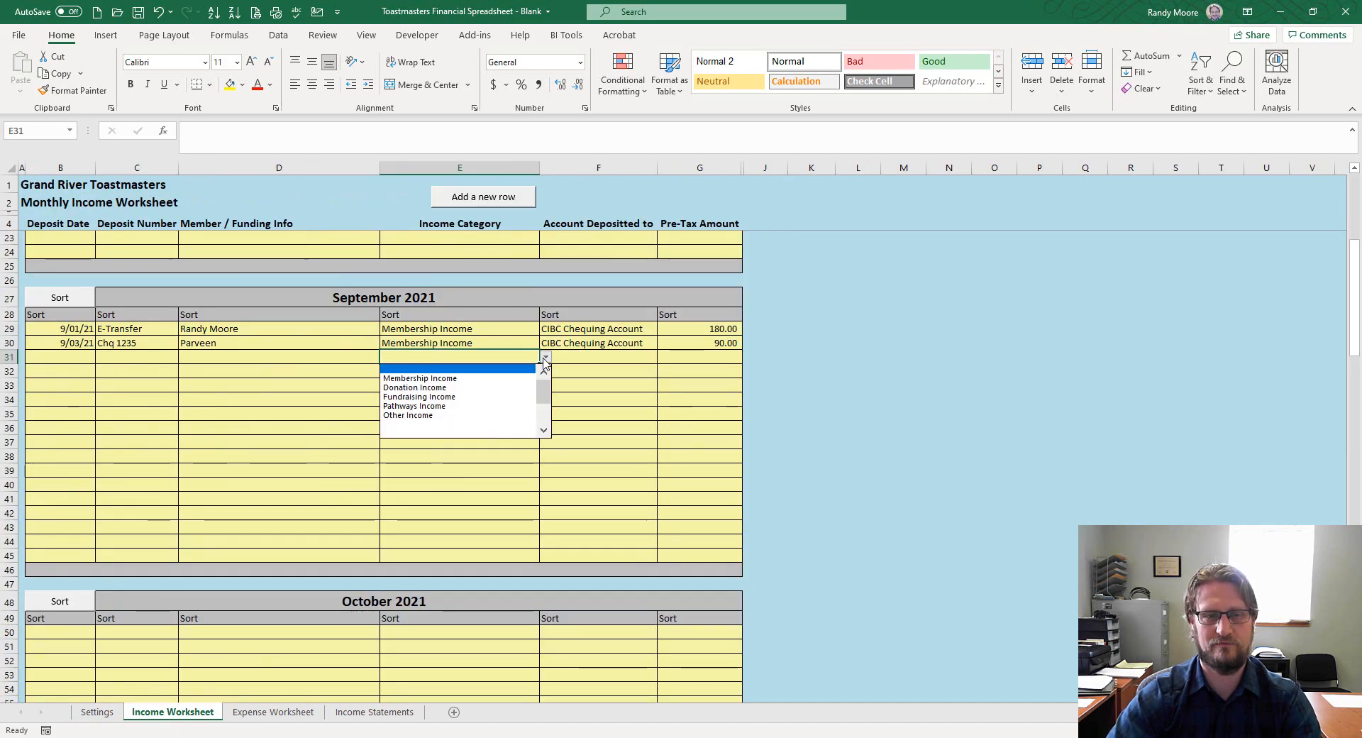
{"action": "left_click", "coordinate": [469, 415]}
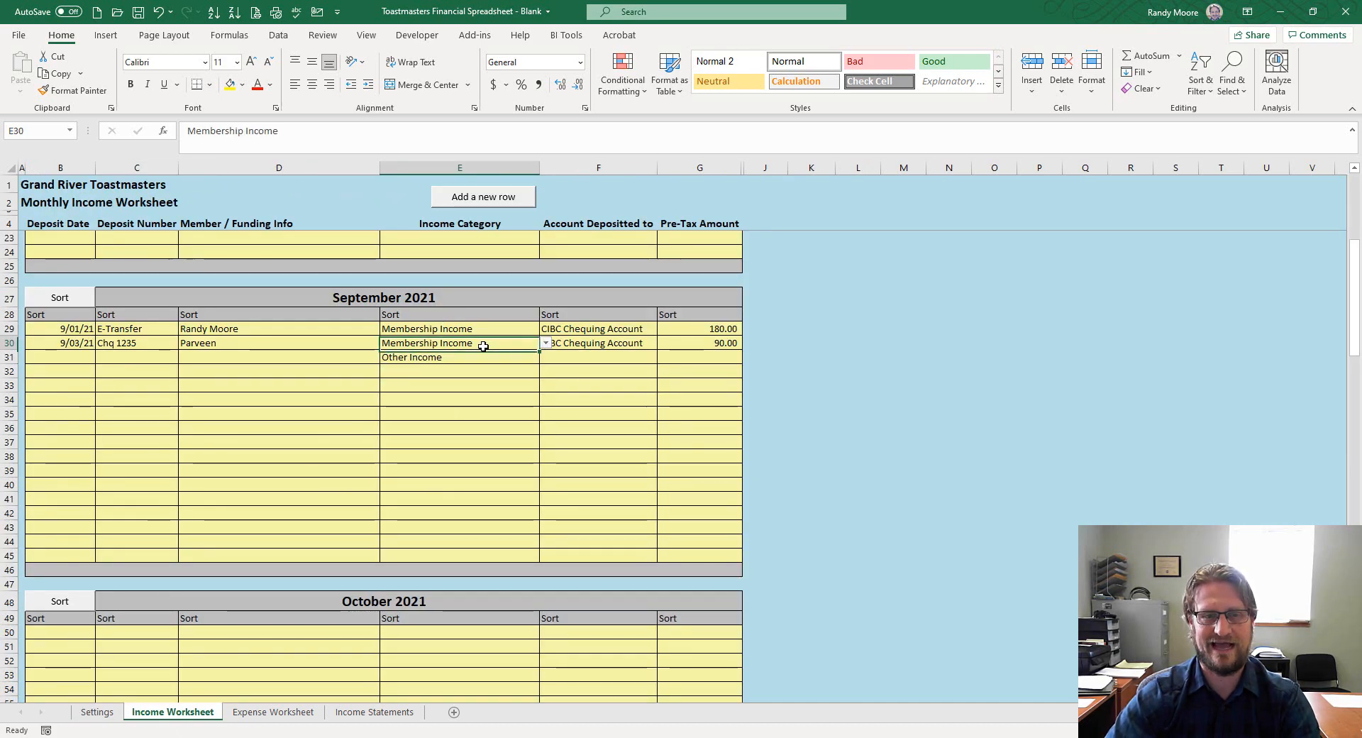
{"action": "left_click", "coordinate": [545, 357]}
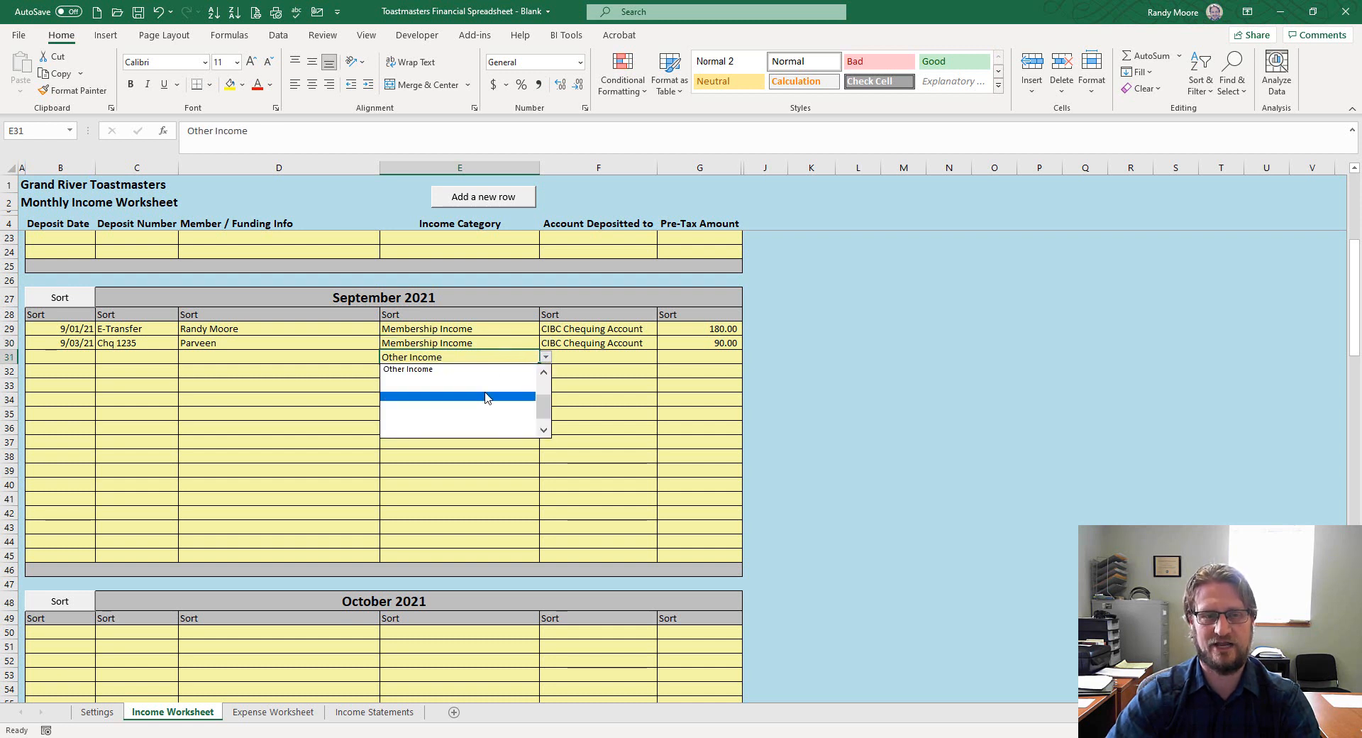
{"action": "left_click", "coordinate": [485, 416]}
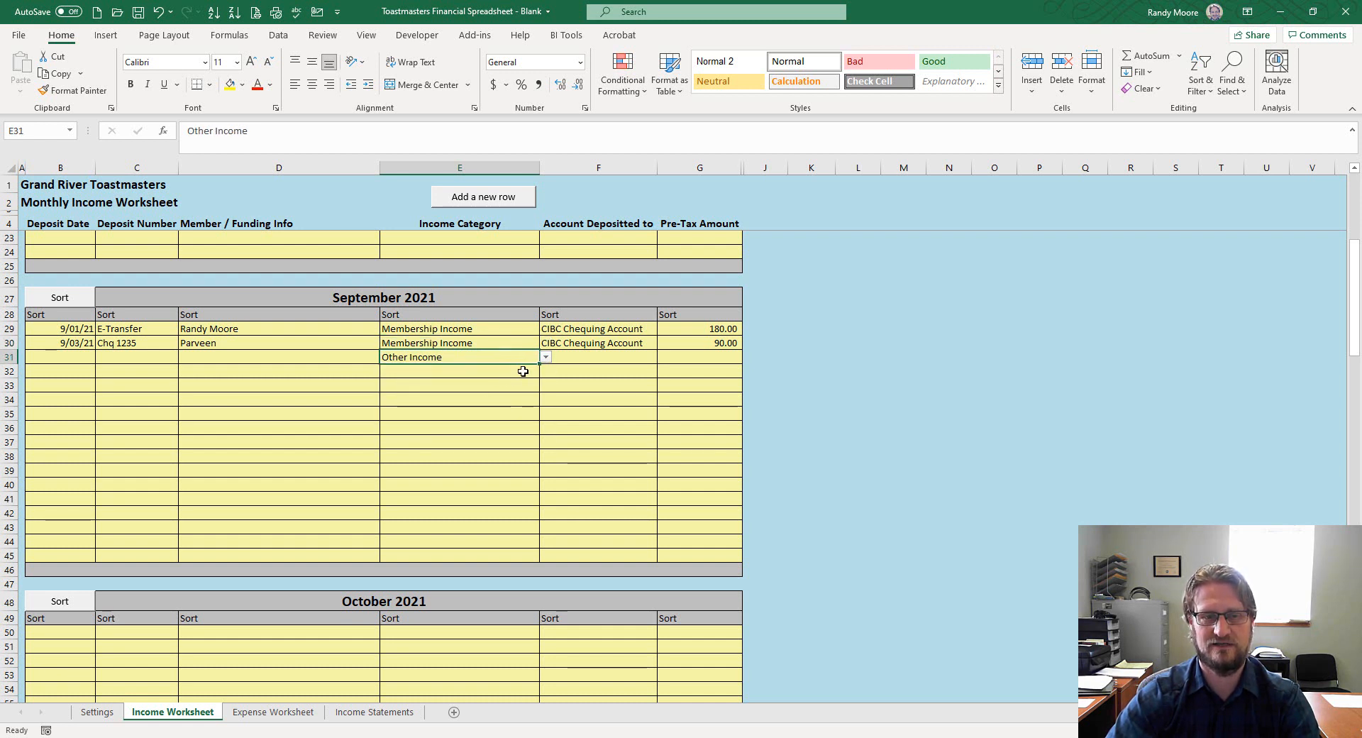
{"action": "left_click_drag", "start_coordinate": [500, 381], "coordinate": [500, 375]}
{"action": "key", "text": "BackSpace"}
{"action": "key", "text": "Up"}
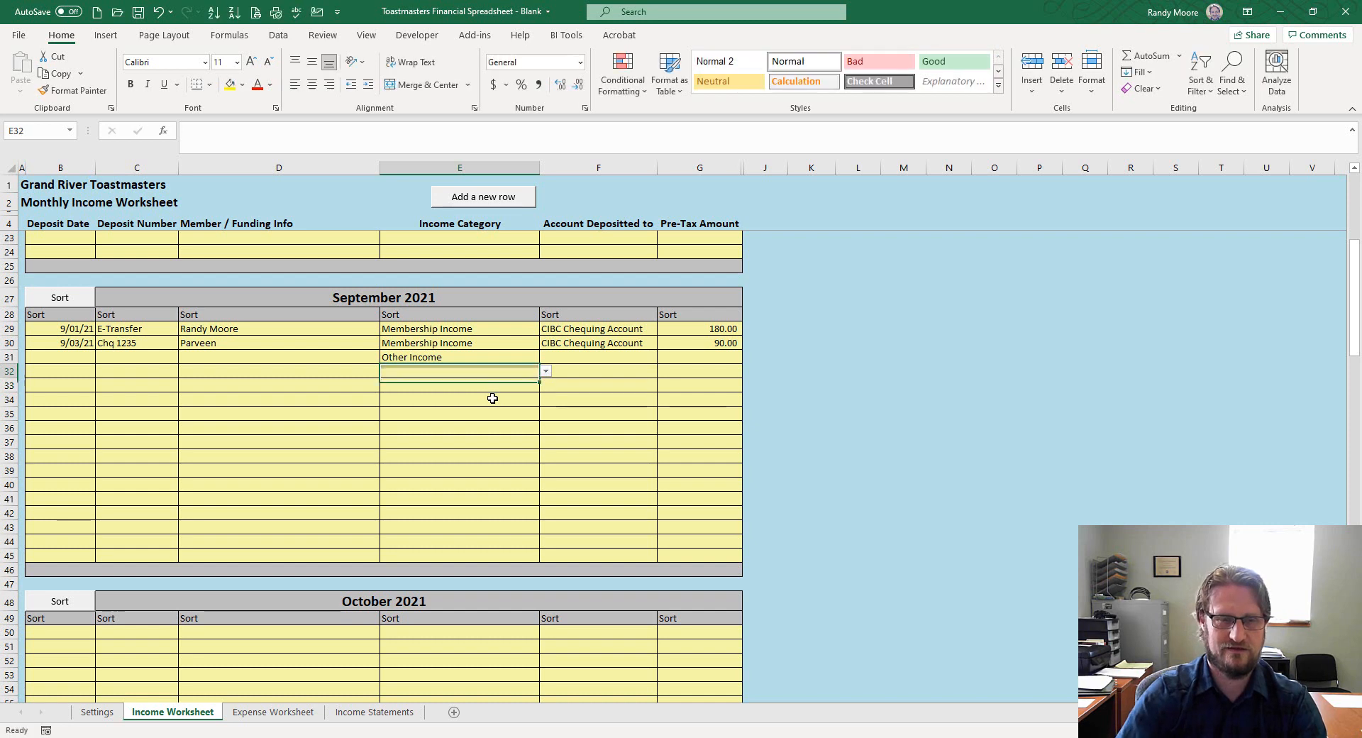
Type a free-text note into row 32's category, then set and clear row 33's category
{"action": "key", "text": "BackSpace"}
{"action": "type", "text": "You cannot t"}
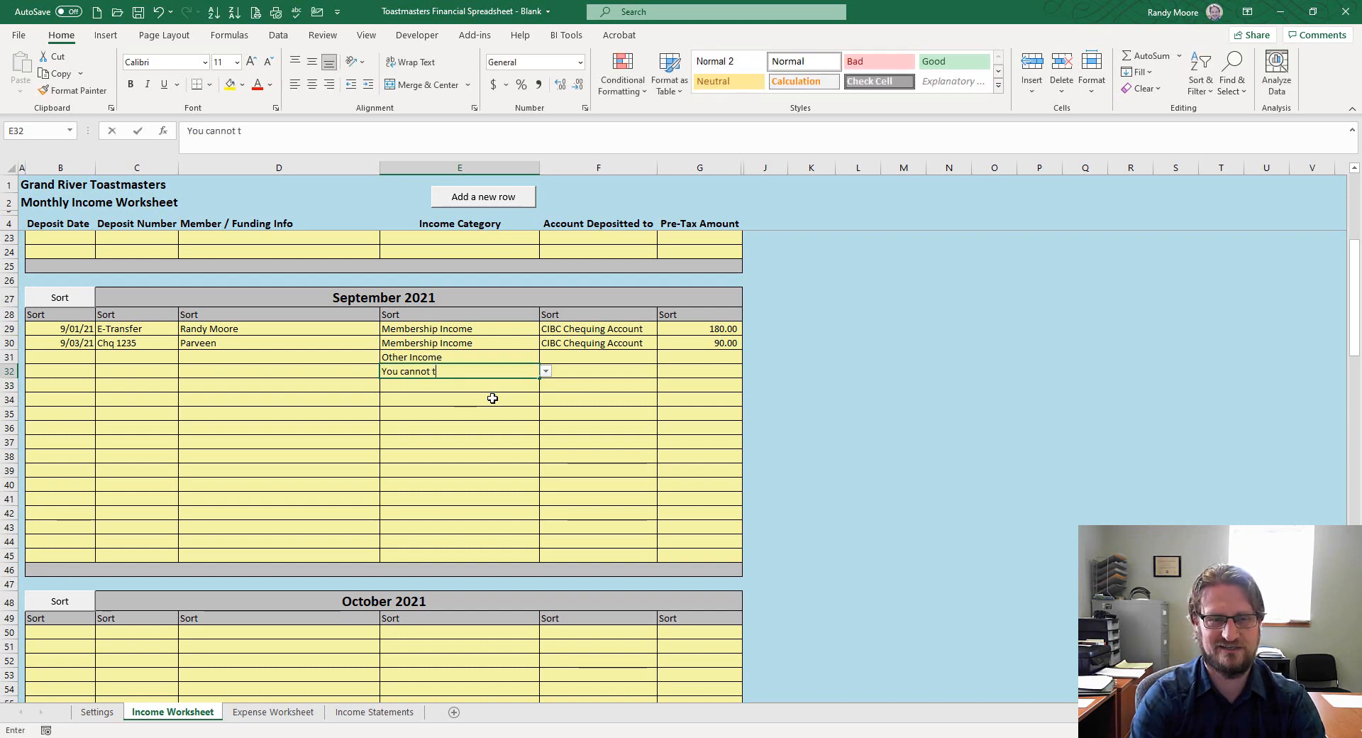
{"action": "type", "text": "ype in your "}
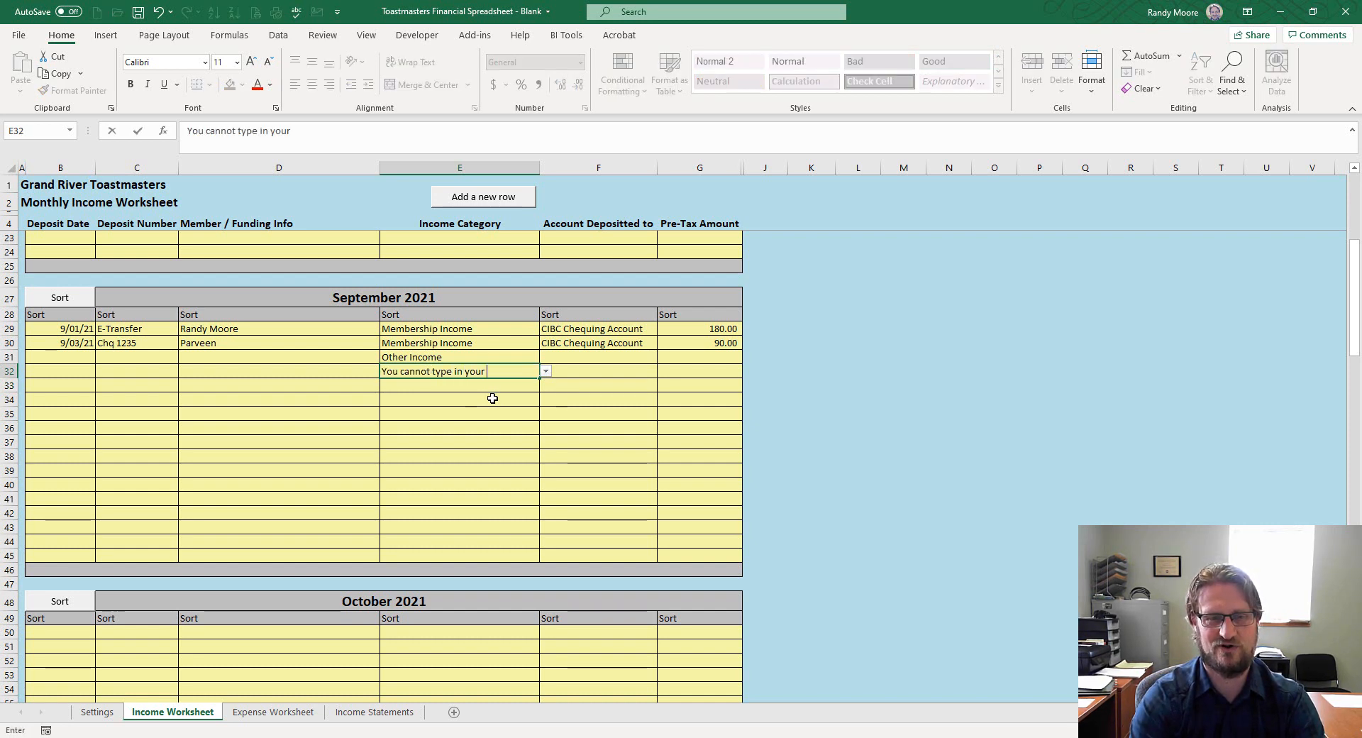
{"action": "type", "text": "stuff here"}
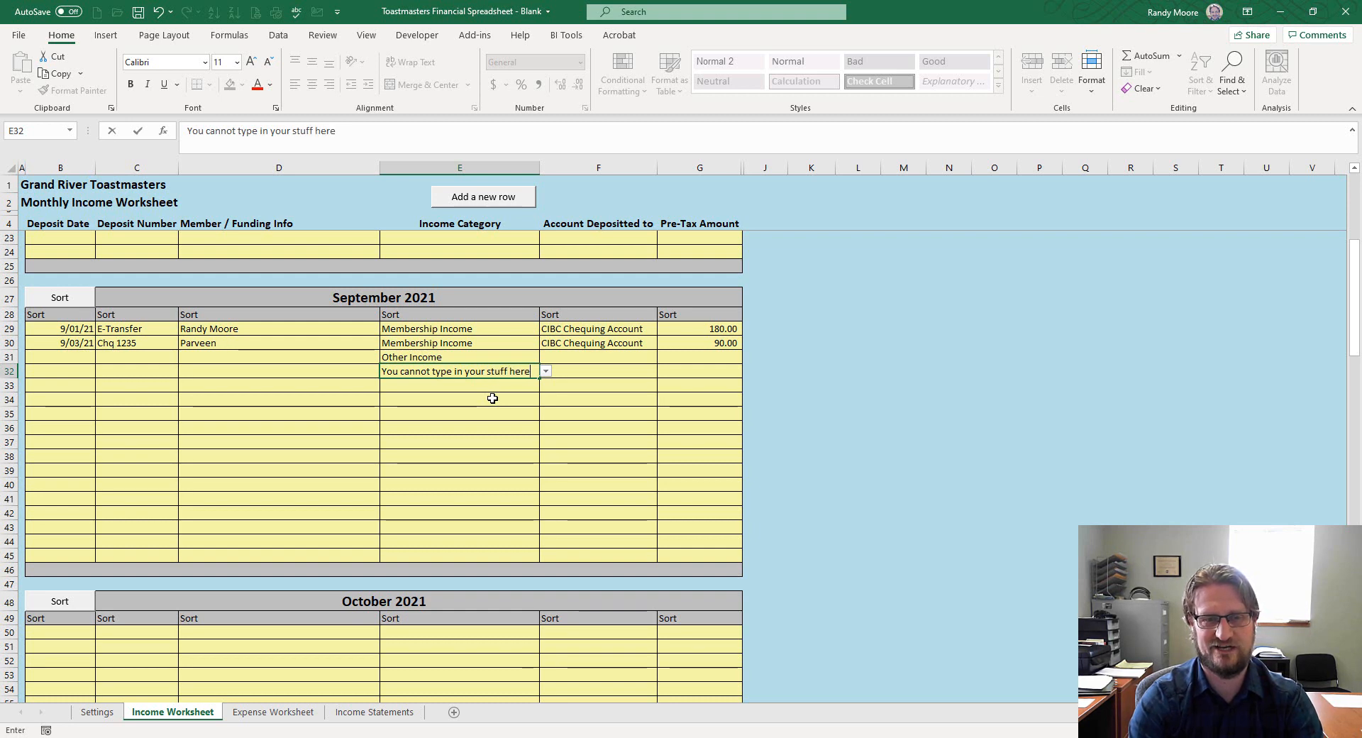
{"action": "key", "text": "Return"}
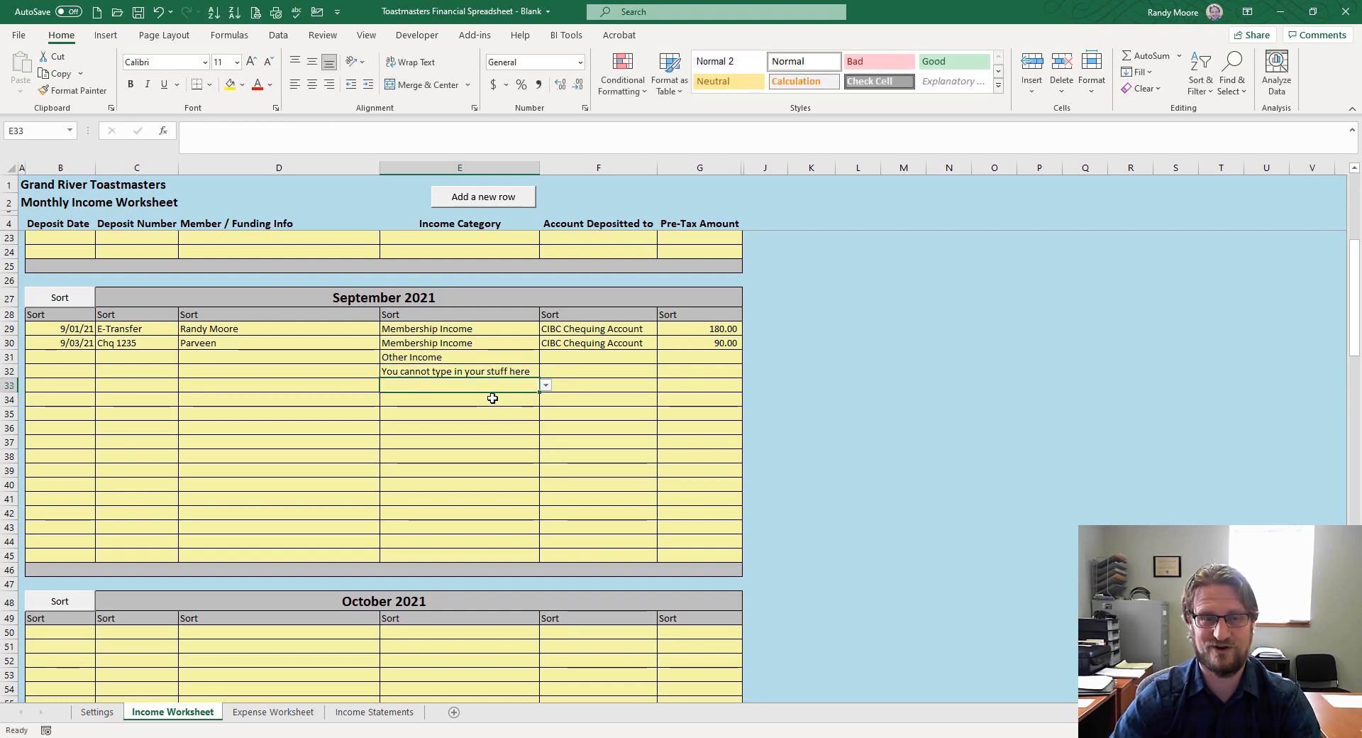
{"action": "left_click", "coordinate": [545, 385]}
{"action": "left_click", "coordinate": [533, 407]}
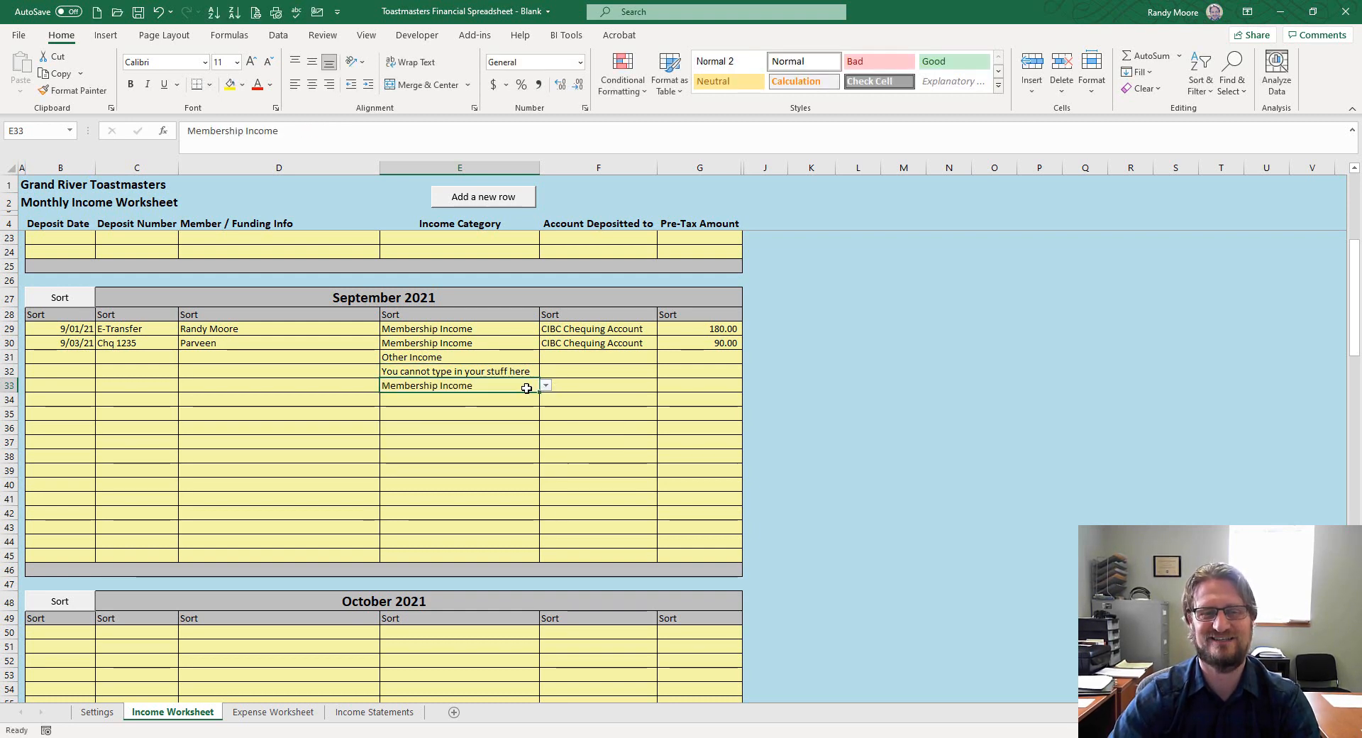
{"action": "key", "text": "Delete"}
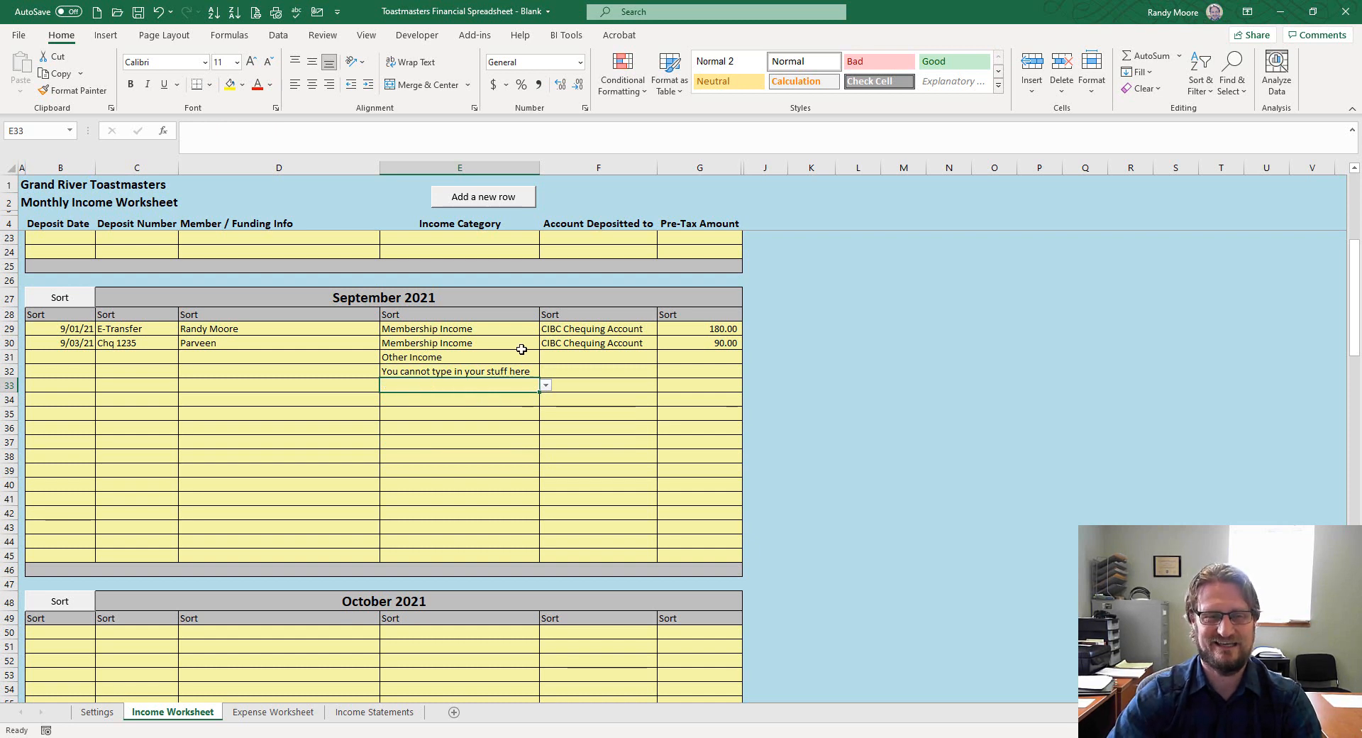
Enter 500.00 as row 32's pre-tax amount and check the Income Statements sheet
{"action": "left_click", "coordinate": [527, 370]}
{"action": "left_click", "coordinate": [709, 371]}
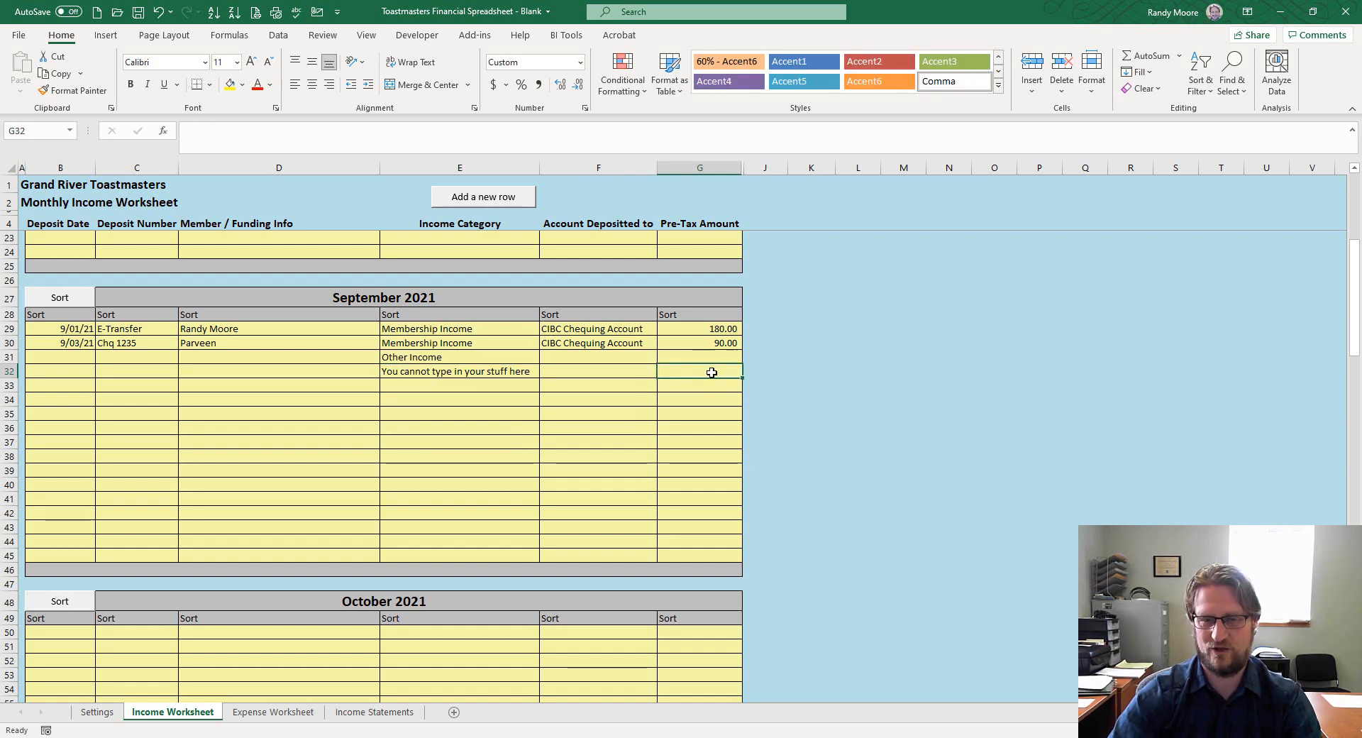
{"action": "type", "text": "100"}
{"action": "key", "text": "Return"}
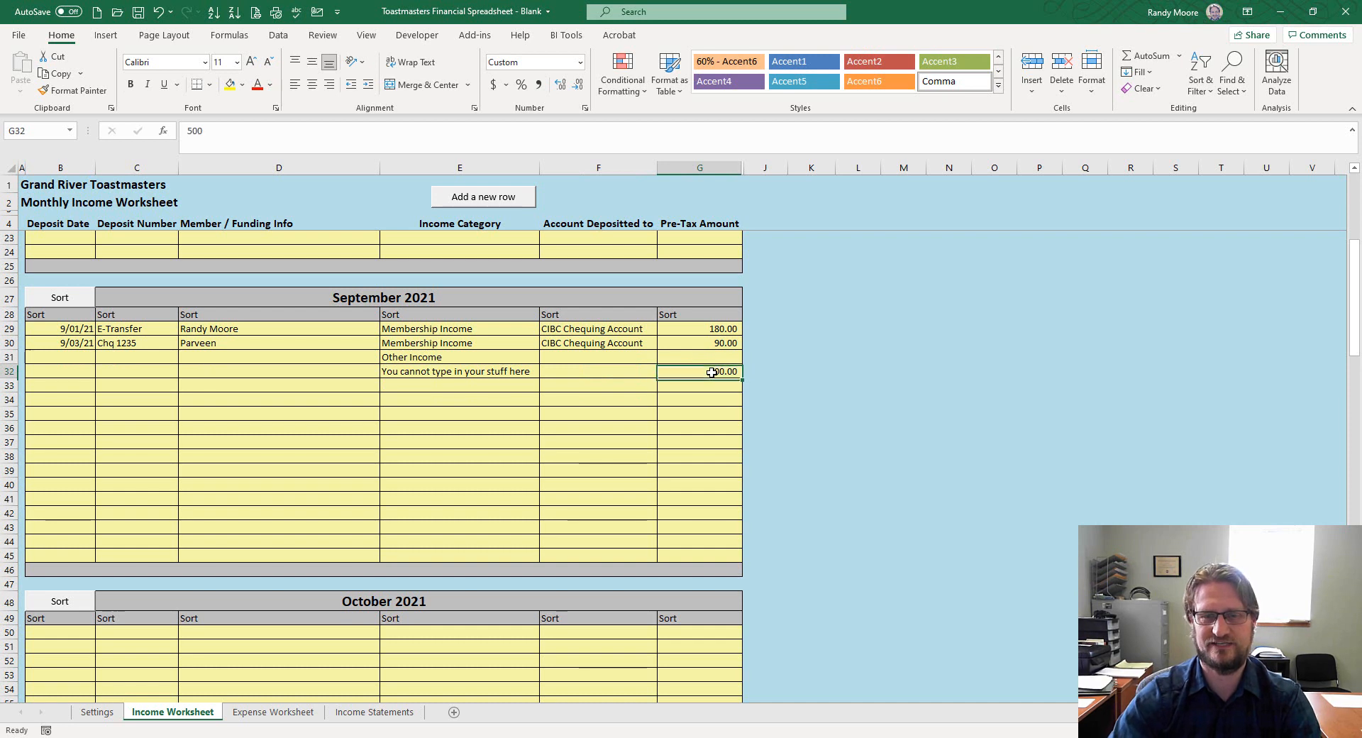
{"action": "left_click", "coordinate": [524, 371]}
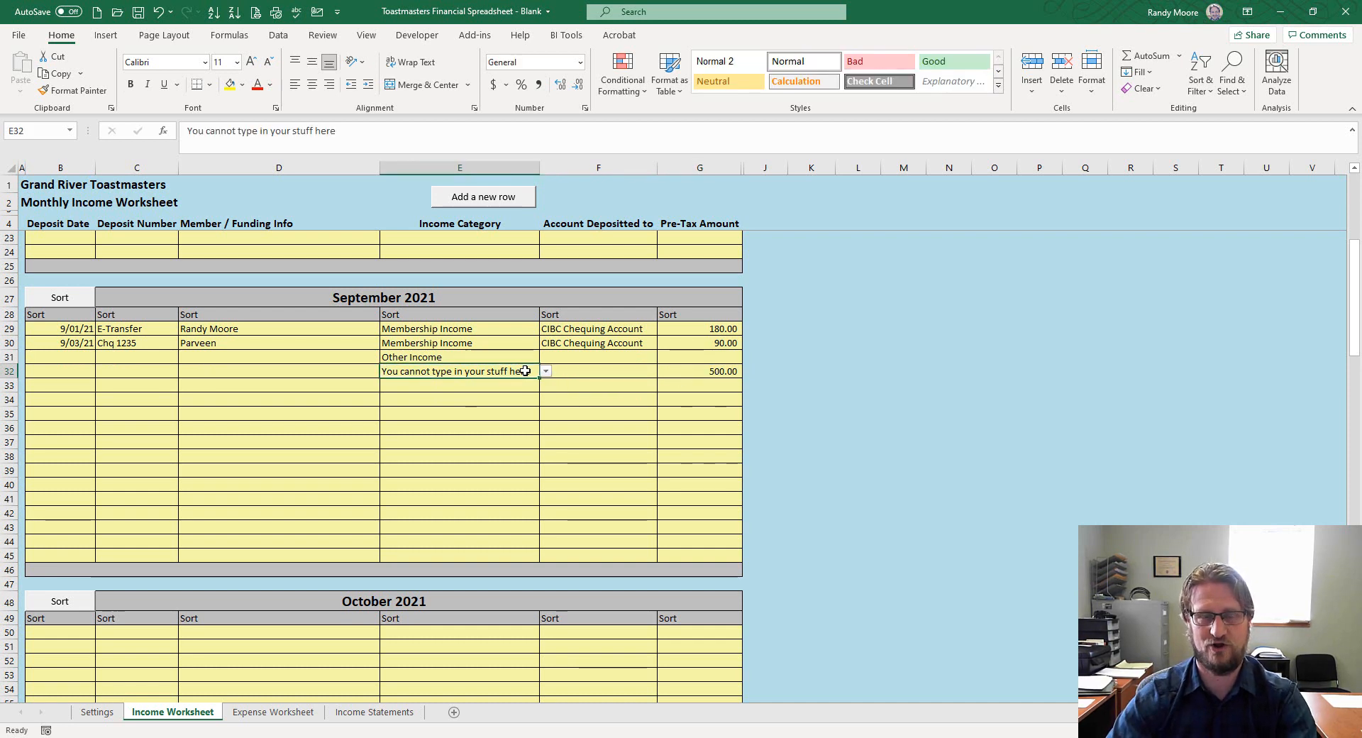
{"action": "left_click", "coordinate": [351, 713]}
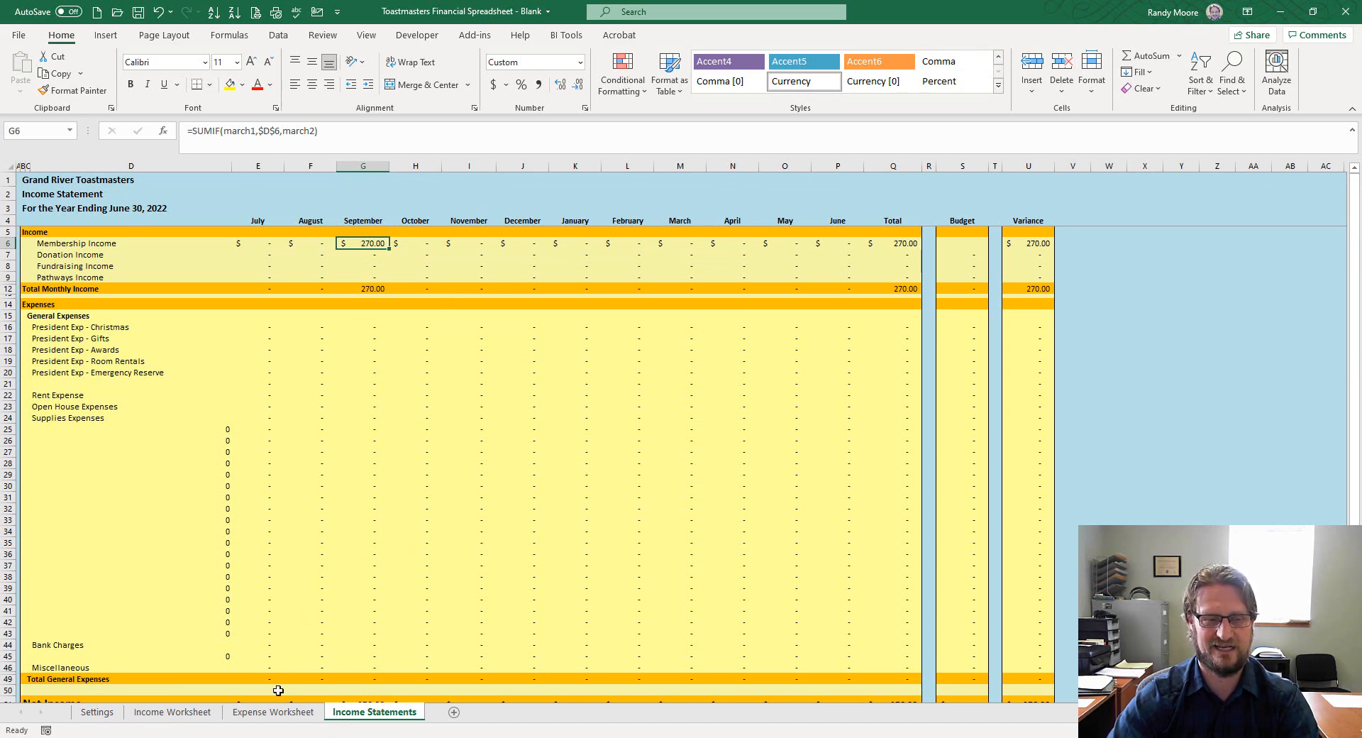
Categorise the 500.00 September deposit in E32 on the Income Worksheet as Donation Income
{"action": "left_click", "coordinate": [201, 714]}
{"action": "left_click", "coordinate": [706, 374]}
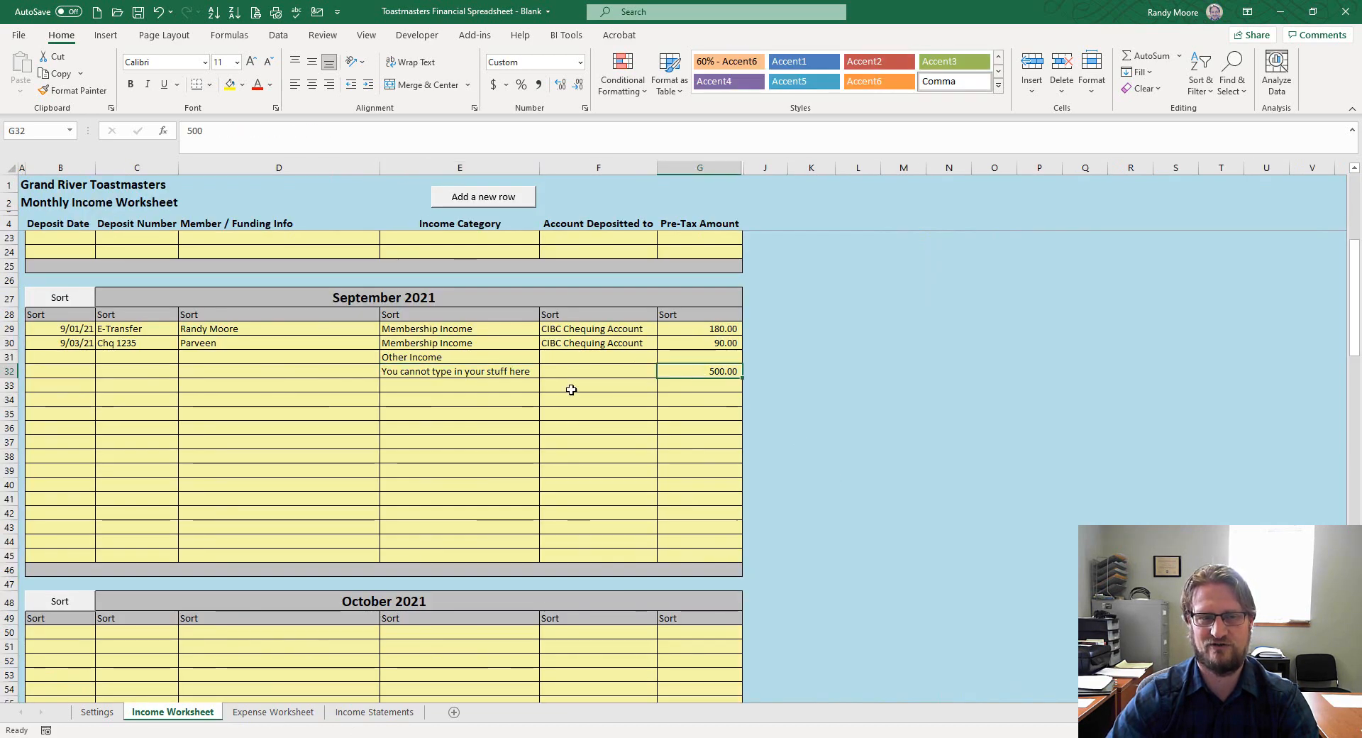
{"action": "left_click", "coordinate": [517, 370]}
{"action": "left_click", "coordinate": [546, 371]}
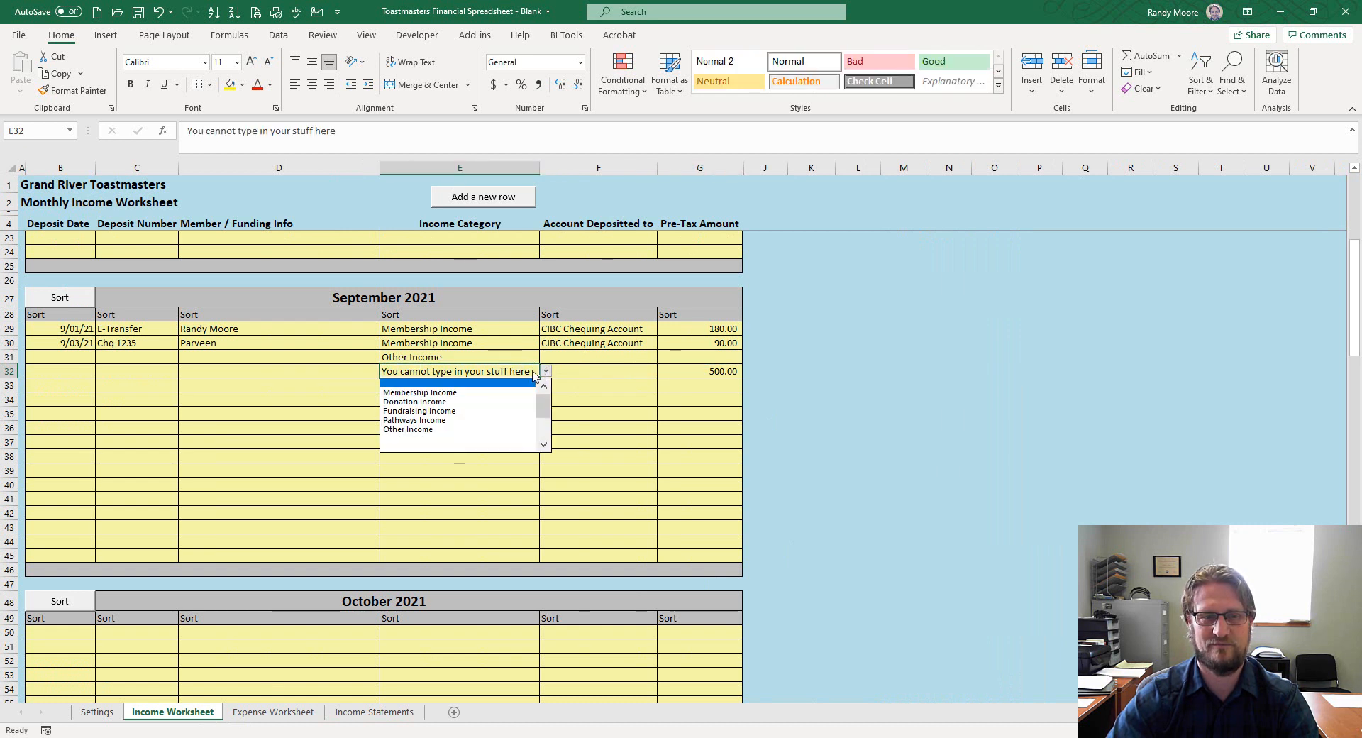
{"action": "left_click", "coordinate": [512, 402]}
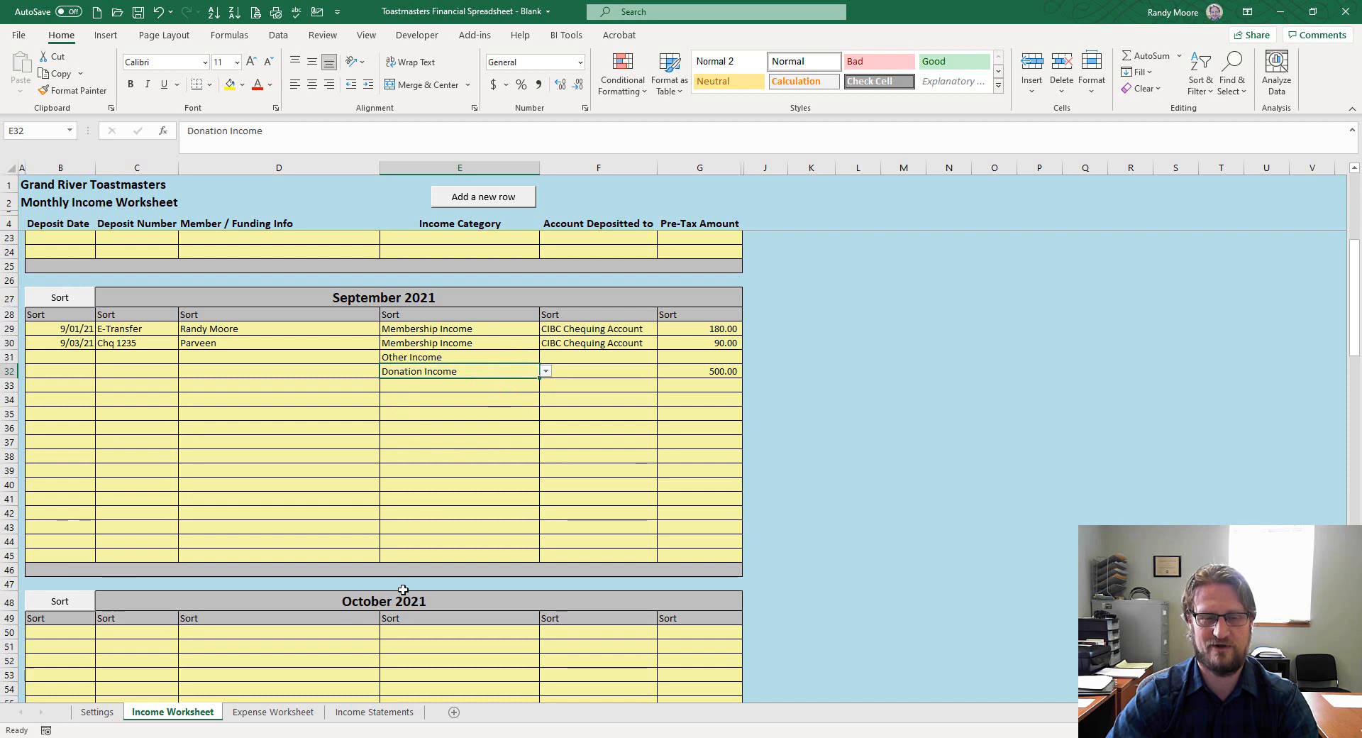
Verify the September Donation Income total in G7 on Income Statements, then go to Expense Worksheet
{"action": "left_click", "coordinate": [365, 712]}
{"action": "left_click", "coordinate": [380, 256]}
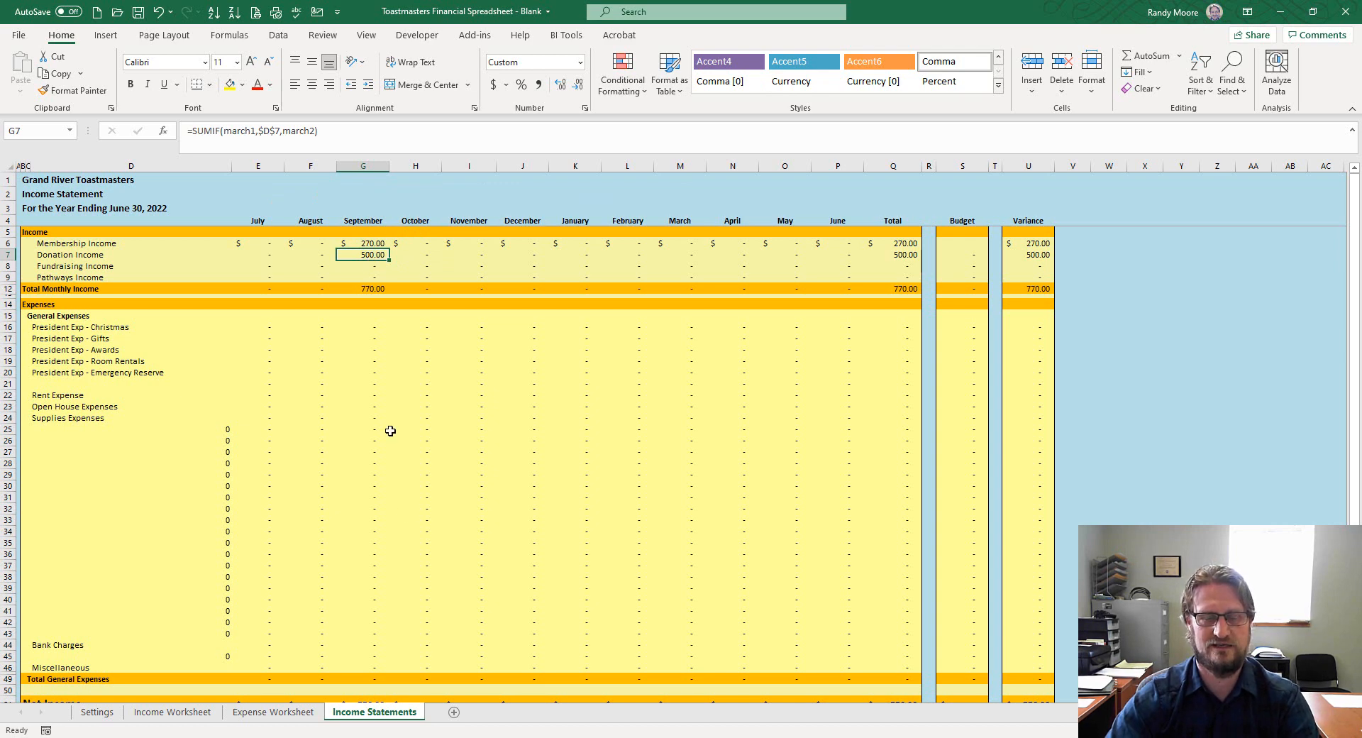
{"action": "left_click", "coordinate": [198, 715]}
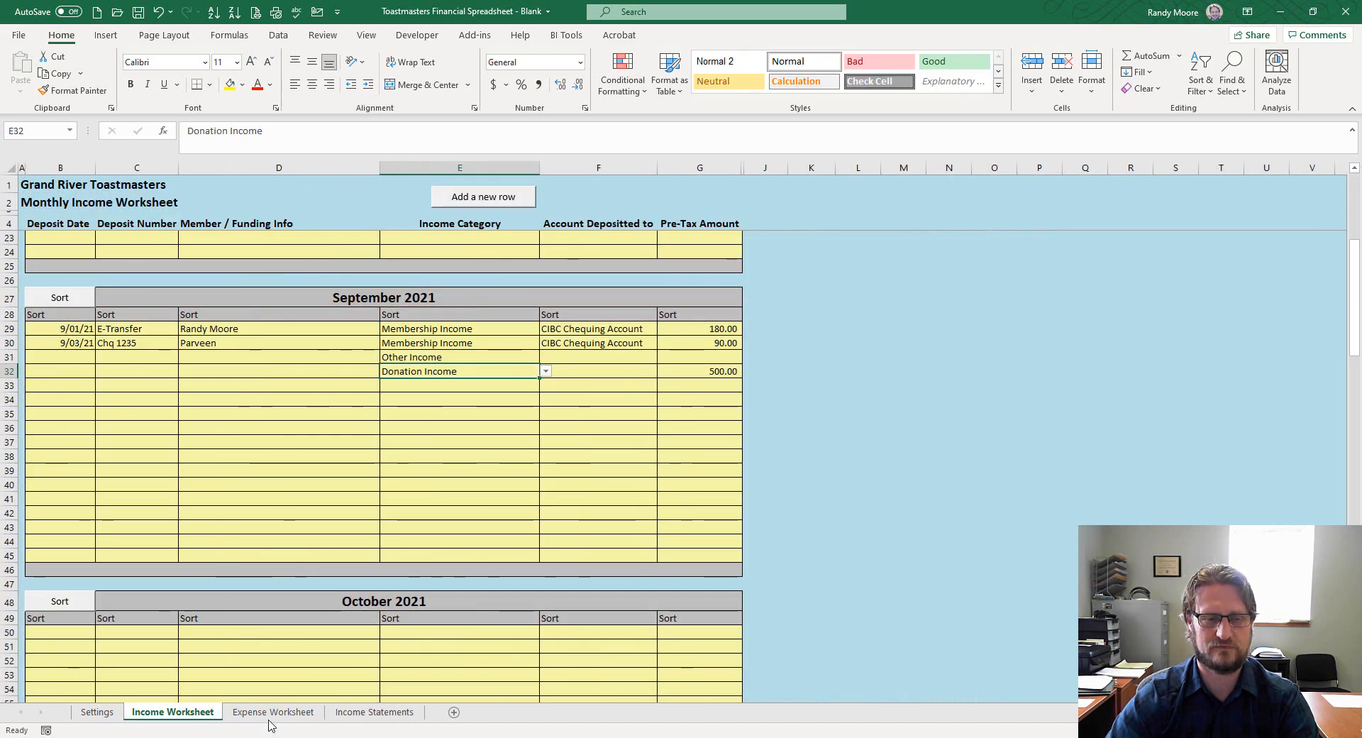
{"action": "left_click", "coordinate": [271, 714]}
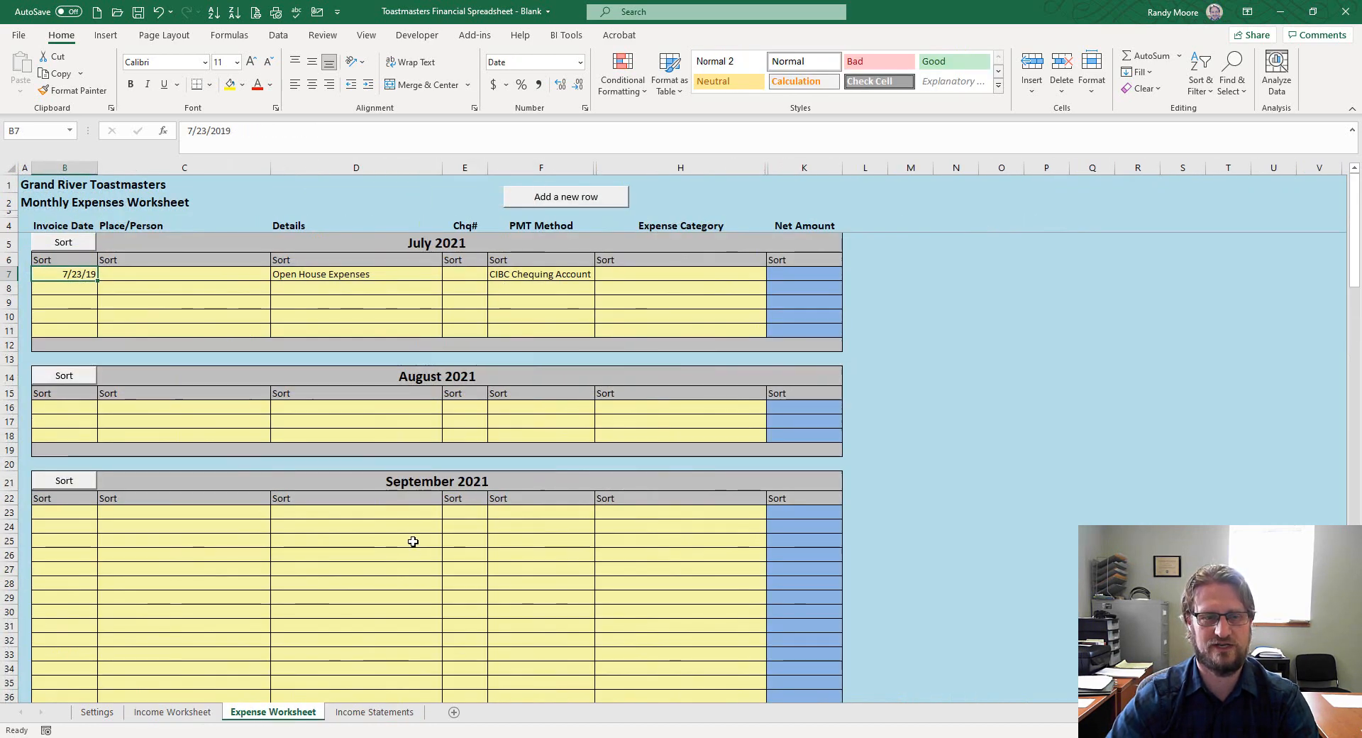
Enter a 9/15/21 expense in row 24 with the payee's name, 'Membships for TI' and cheque 255
{"action": "scroll", "coordinate": [413, 541], "scroll_direction": "down", "scroll_amount": 2}
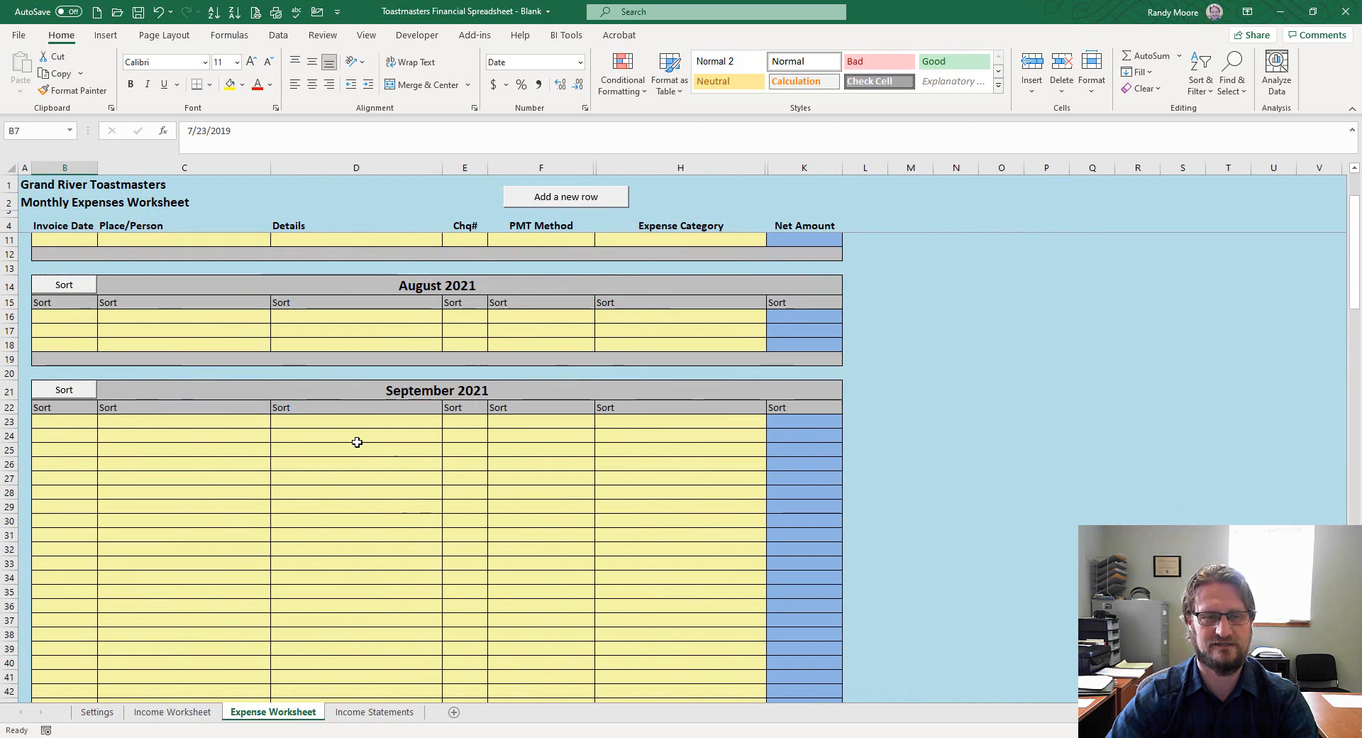
{"action": "left_click", "coordinate": [66, 430]}
{"action": "type", "text": "9-"}
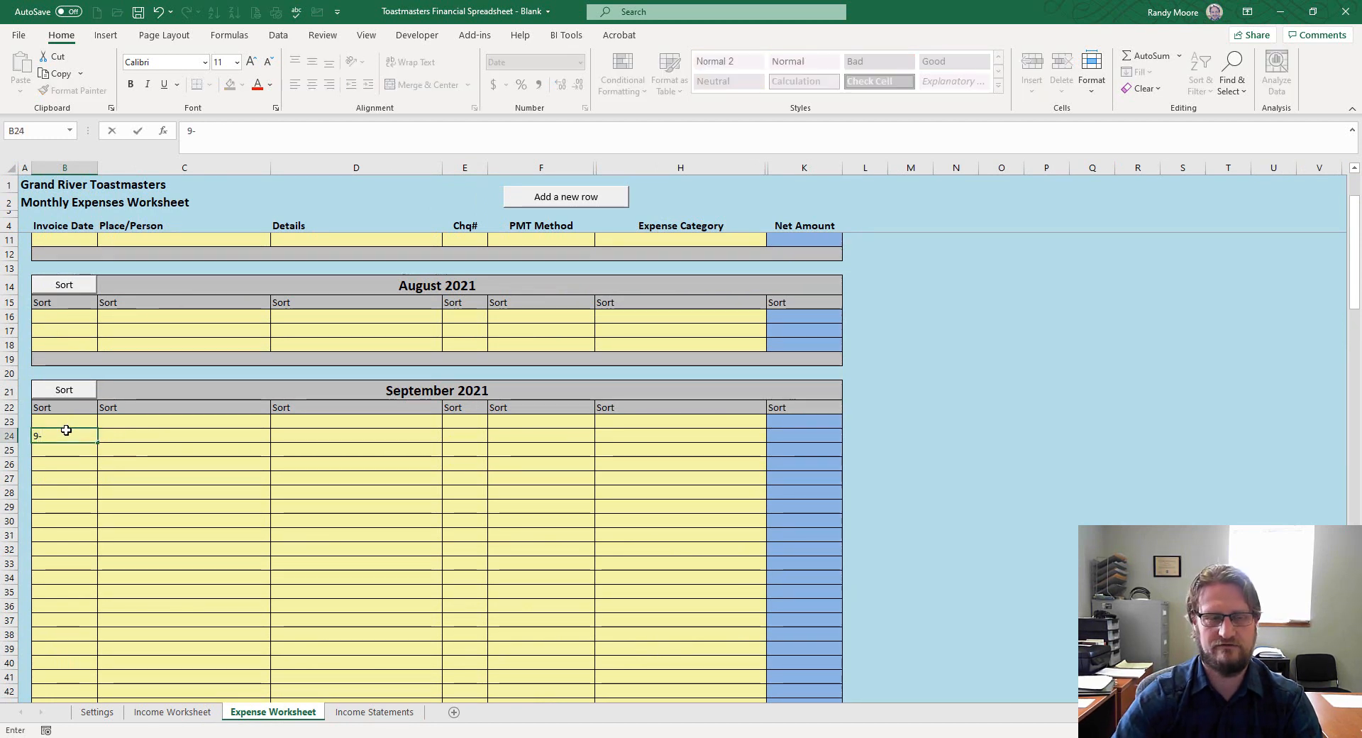
{"action": "type", "text": "15-21"}
{"action": "key", "text": "Tab"}
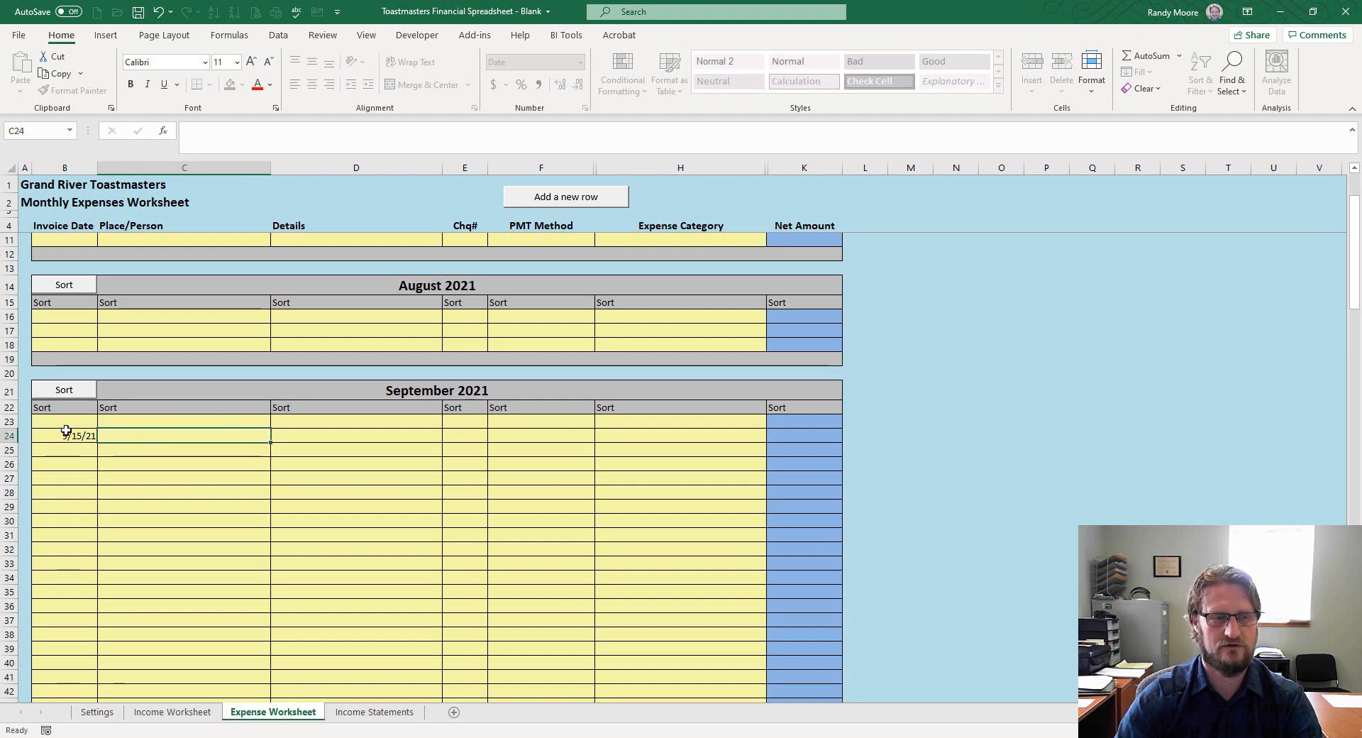
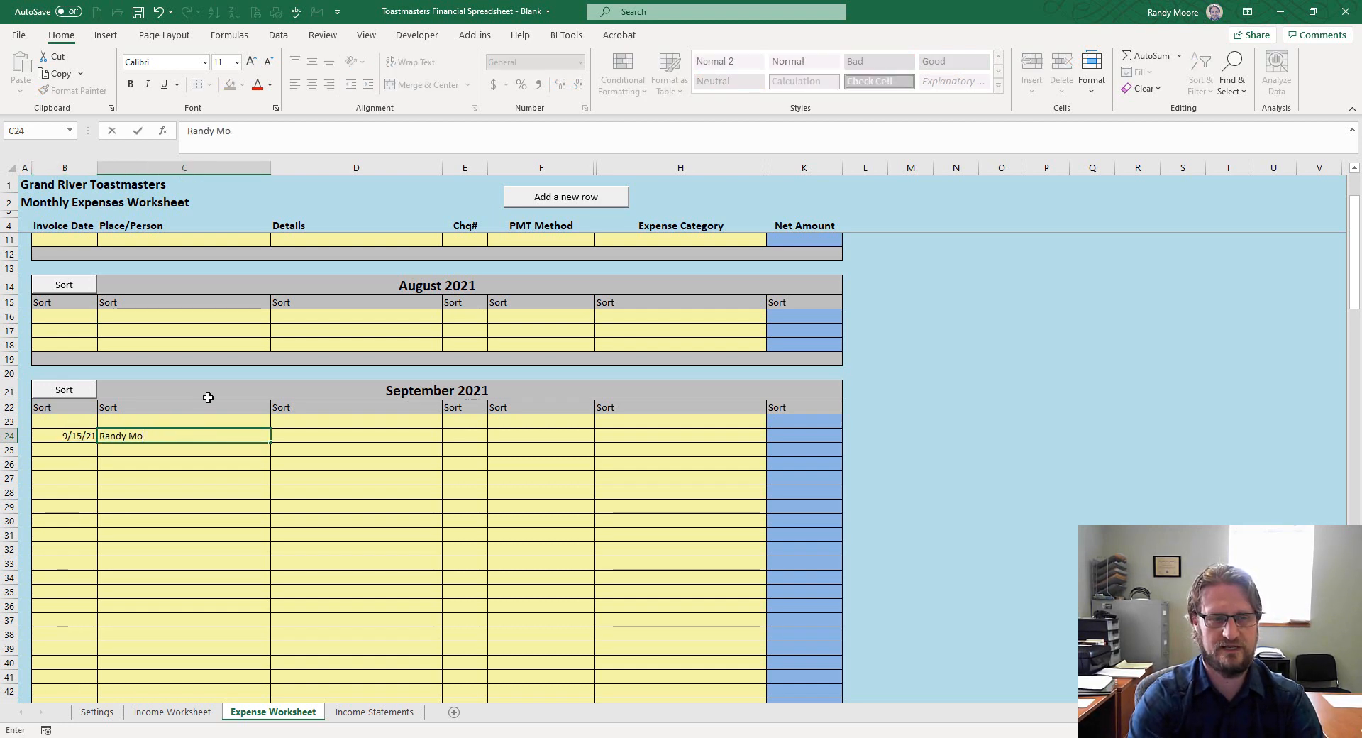
{"action": "key", "text": "Tab"}
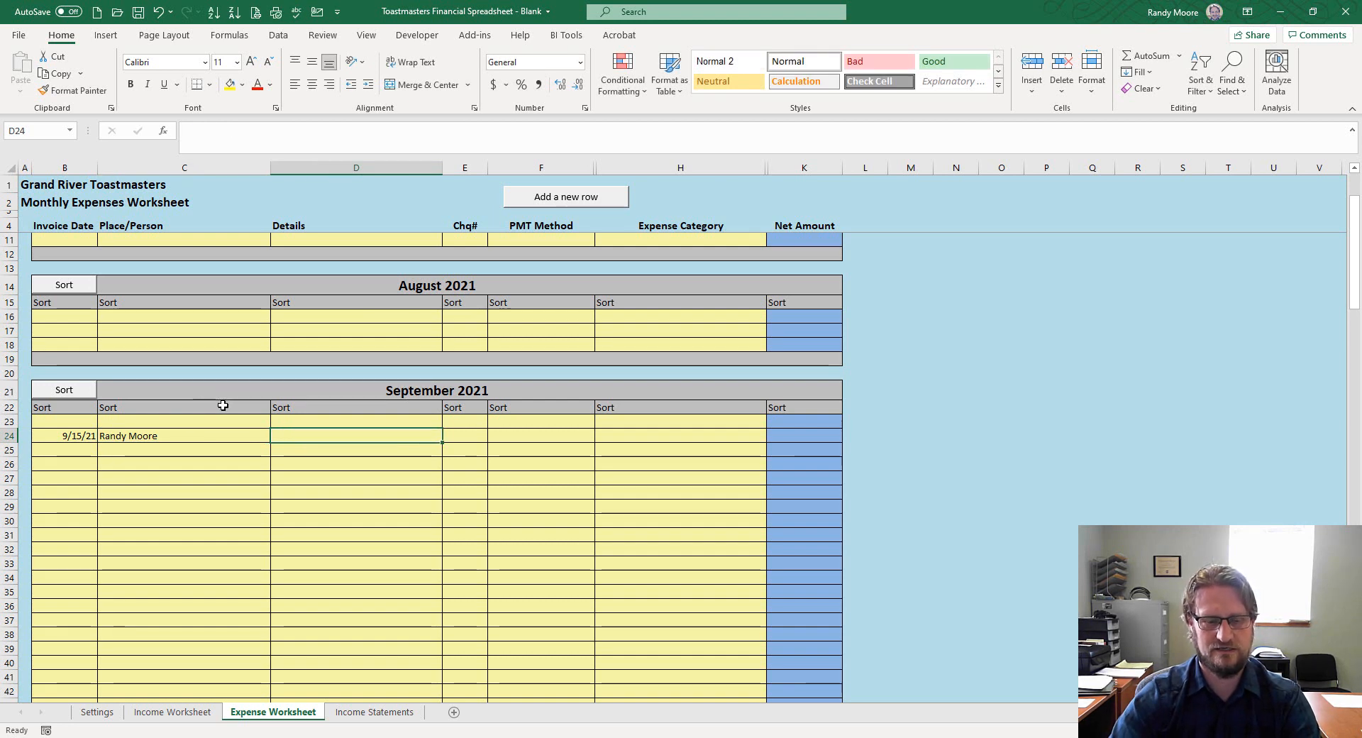
{"action": "type", "text": "Membships "}
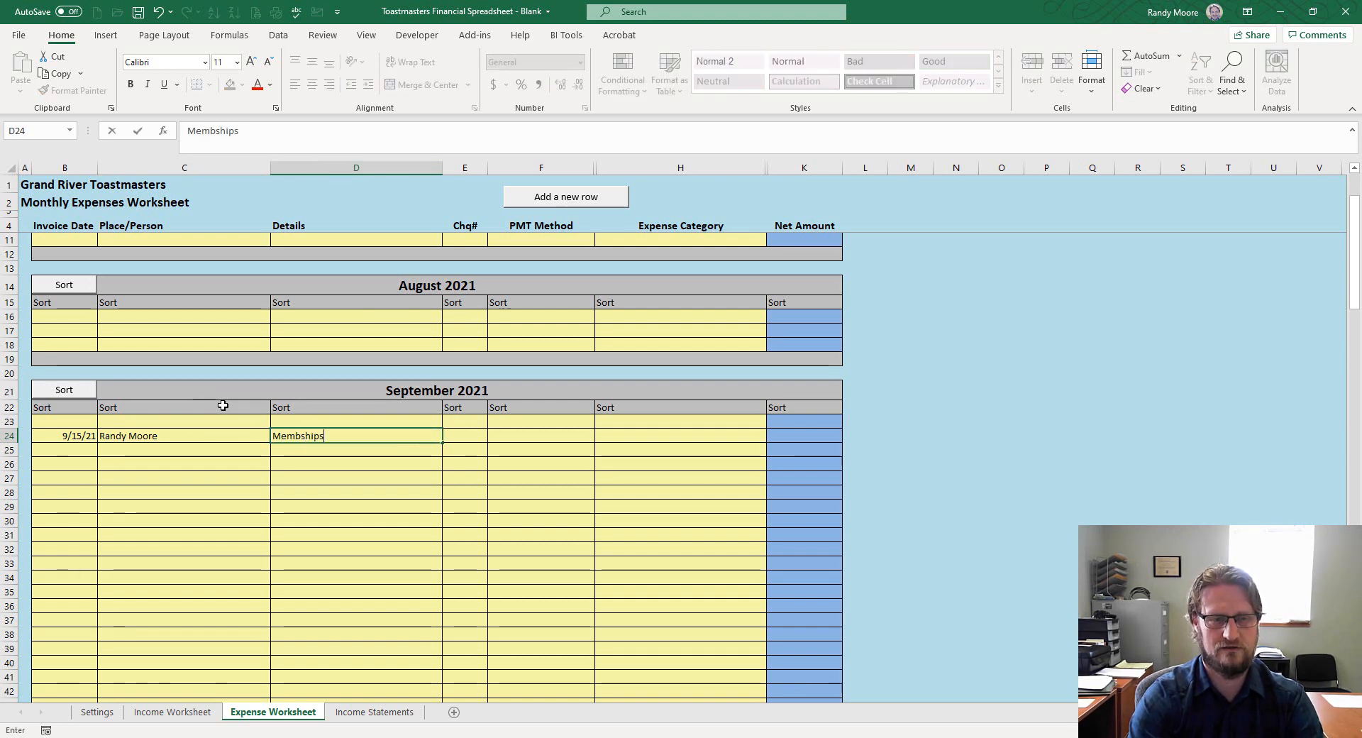
{"action": "type", "text": "for TI"}
{"action": "key", "text": "Tab"}
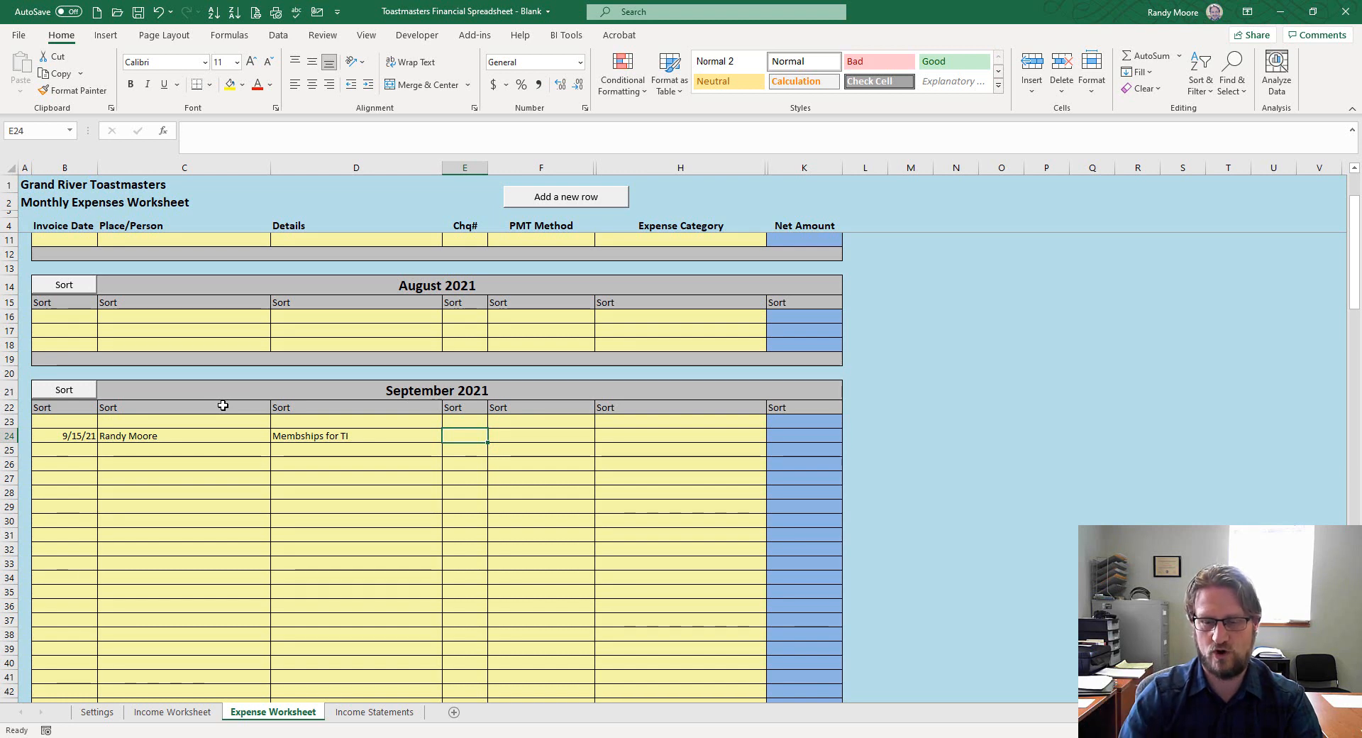
{"action": "type", "text": "2"}
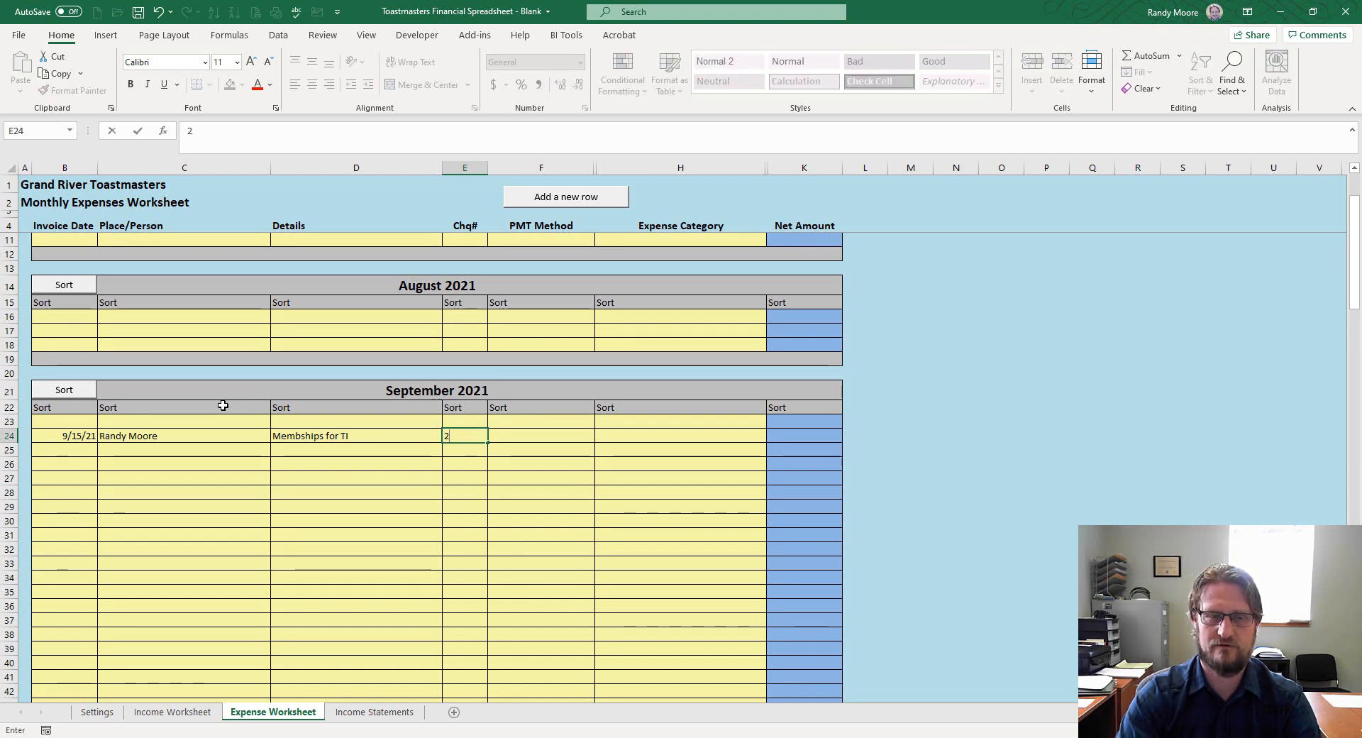
{"action": "type", "text": "55"}
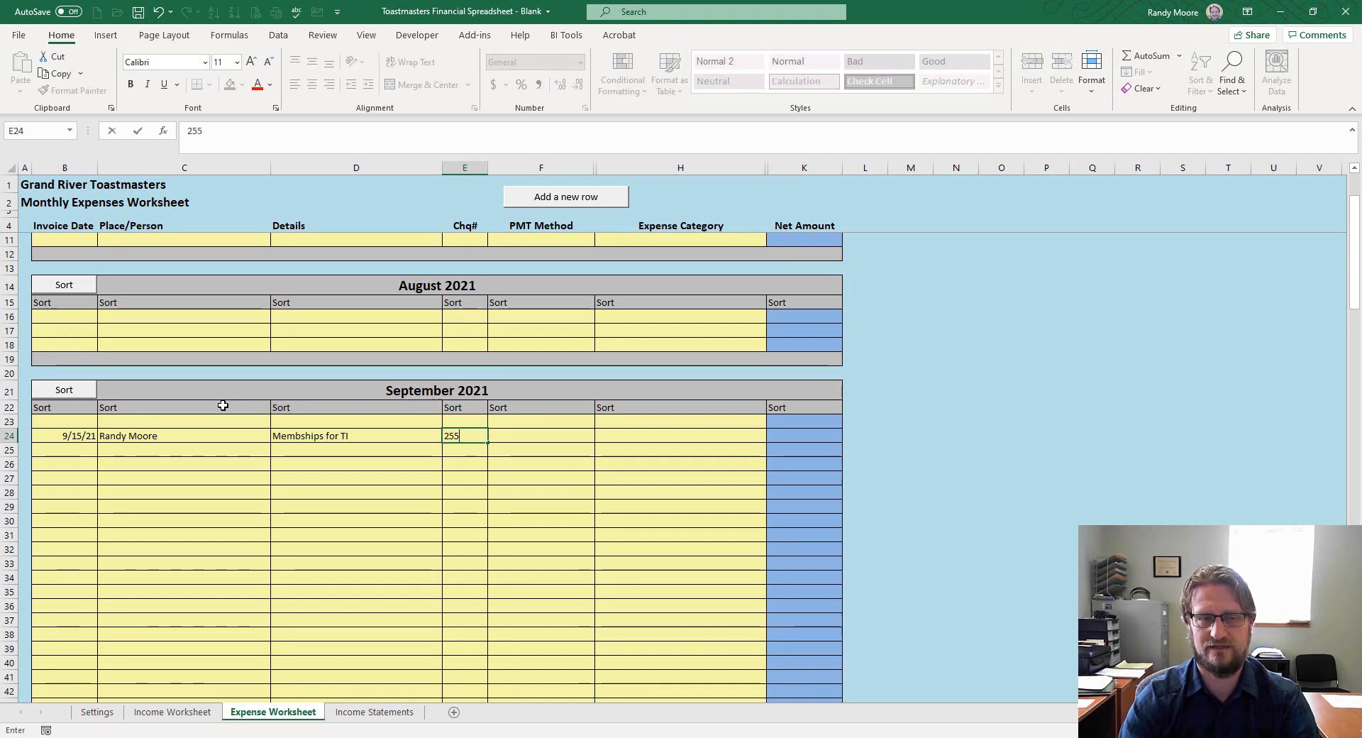
{"action": "key", "text": "Tab"}
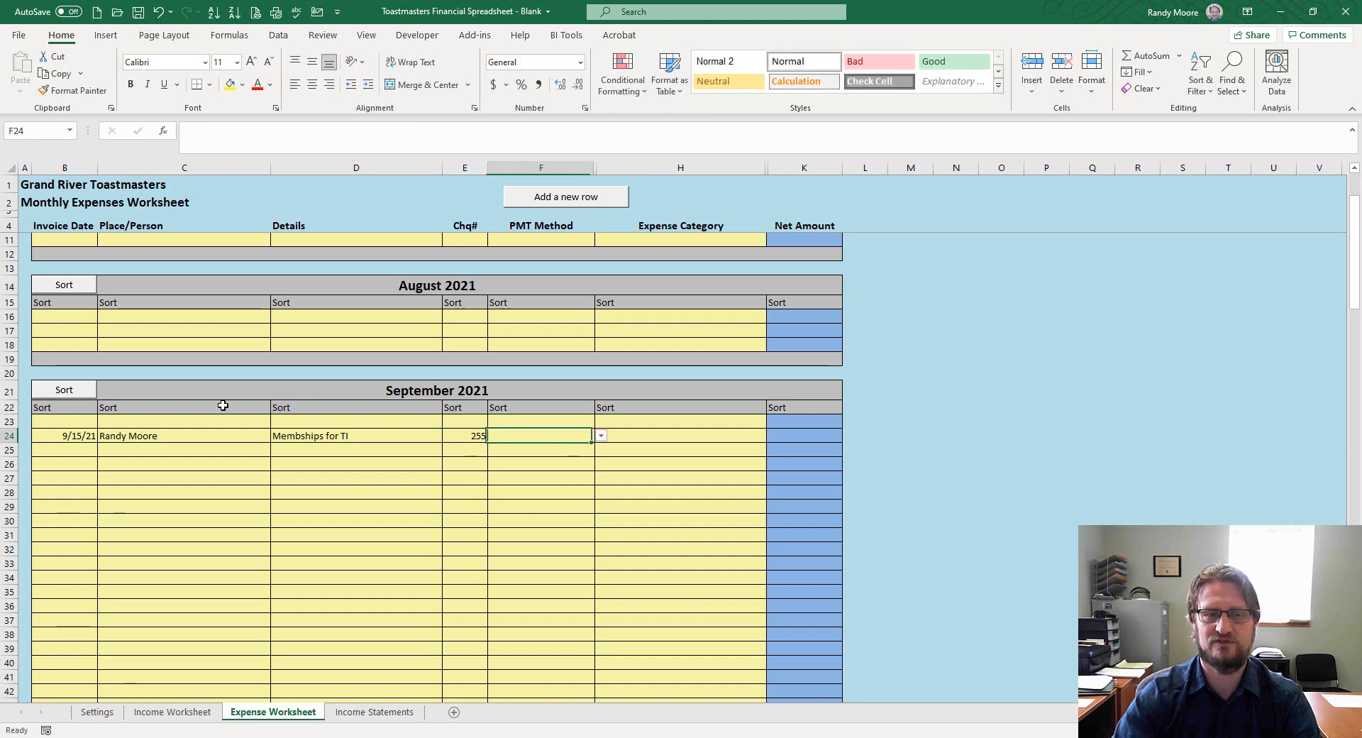
Set the new expense's payment method to CIBC Chequing Account
{"action": "left_click", "coordinate": [601, 435]}
{"action": "left_click", "coordinate": [547, 452]}
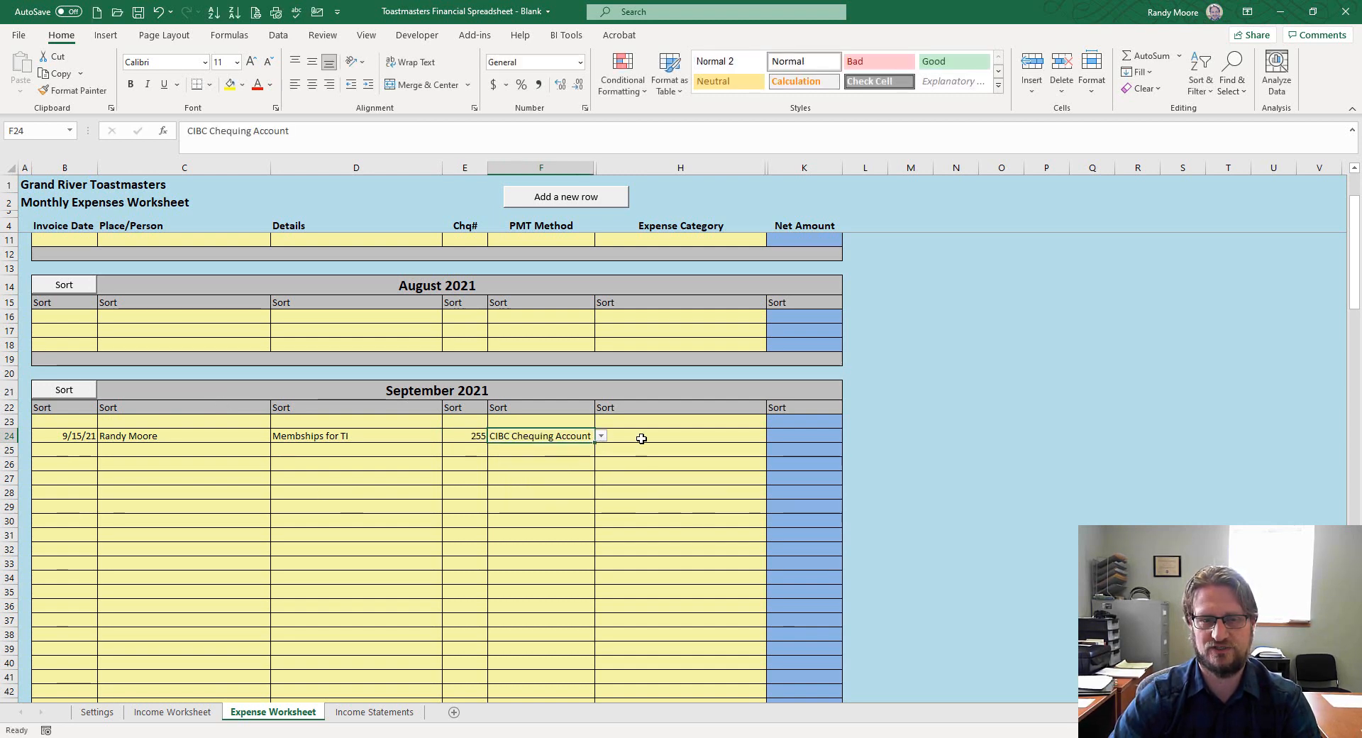
{"action": "left_click", "coordinate": [651, 432]}
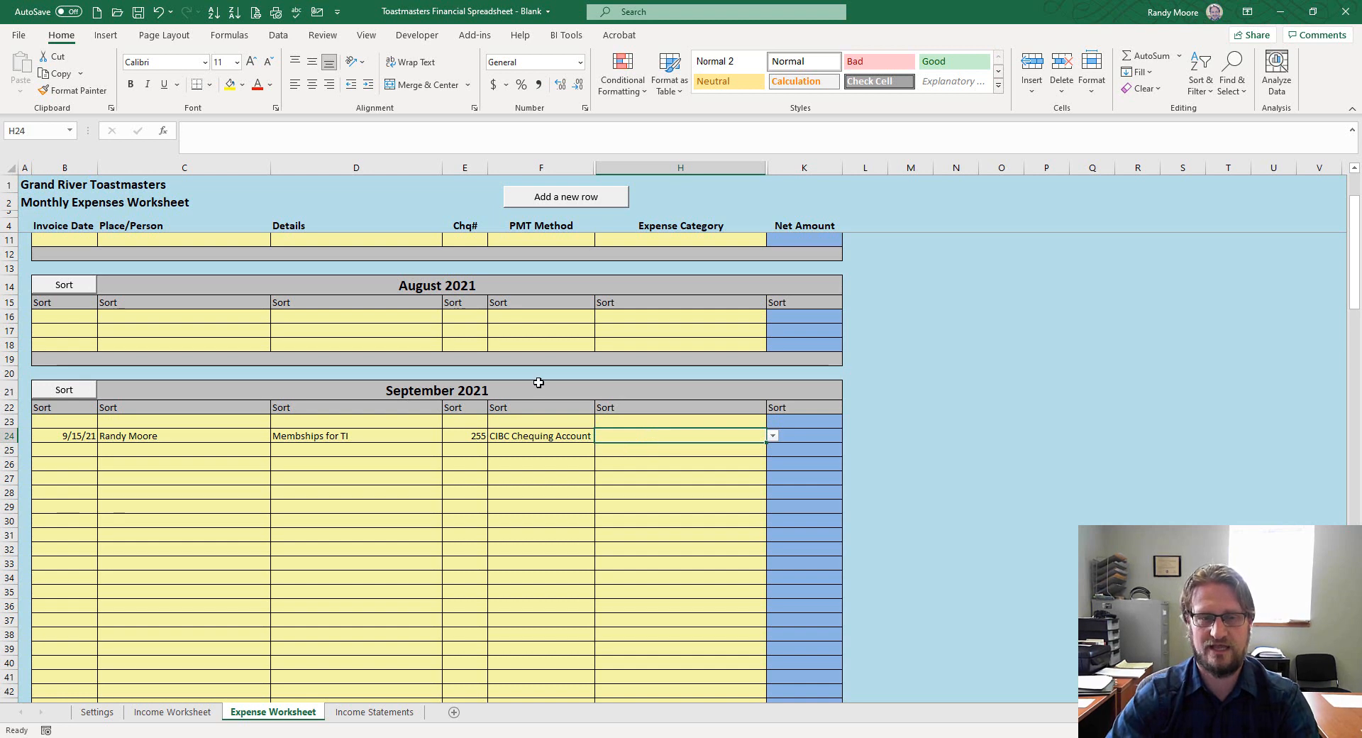
{"action": "left_click", "coordinate": [559, 435]}
{"action": "left_click", "coordinate": [608, 438]}
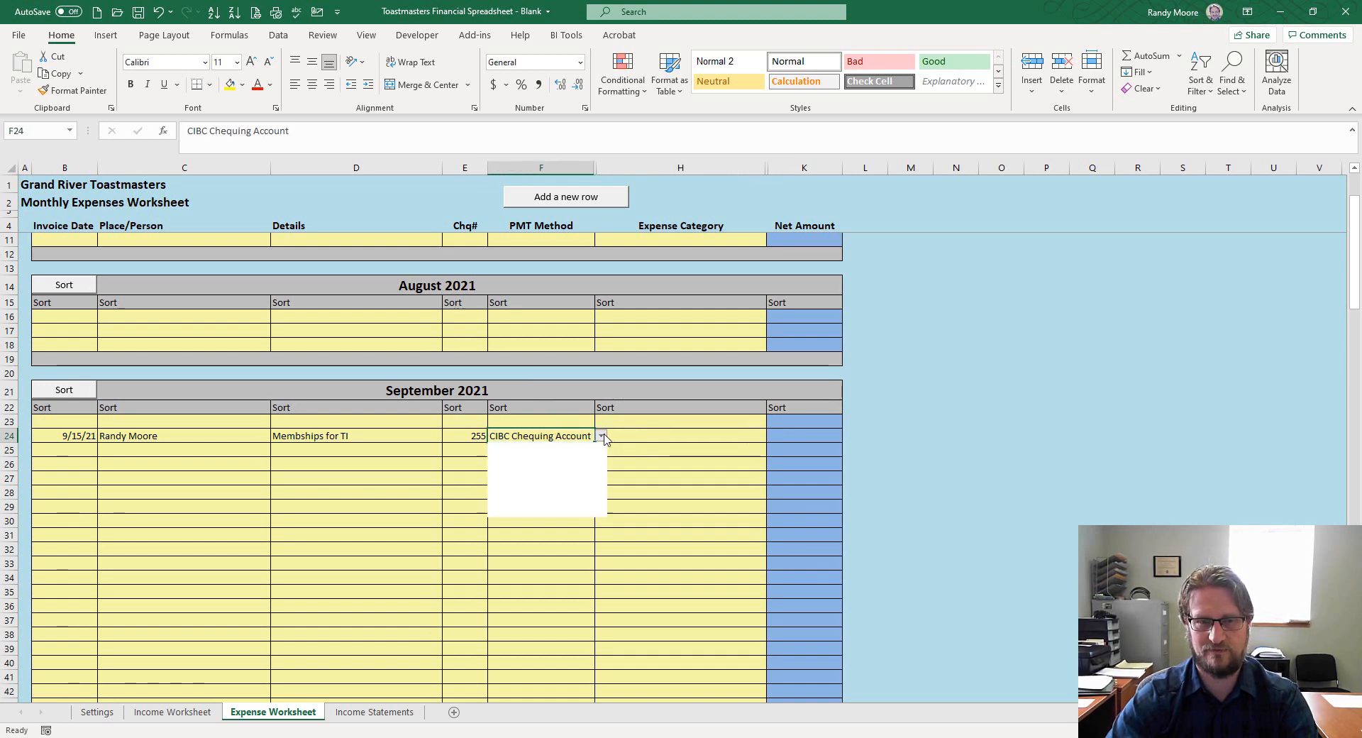
{"action": "left_click", "coordinate": [603, 436]}
Add 'TC Bank' as a new payment method below CIBC on the Settings sheet
{"action": "left_click", "coordinate": [98, 712]}
{"action": "scroll", "coordinate": [184, 626], "scroll_direction": "down", "scroll_amount": 2}
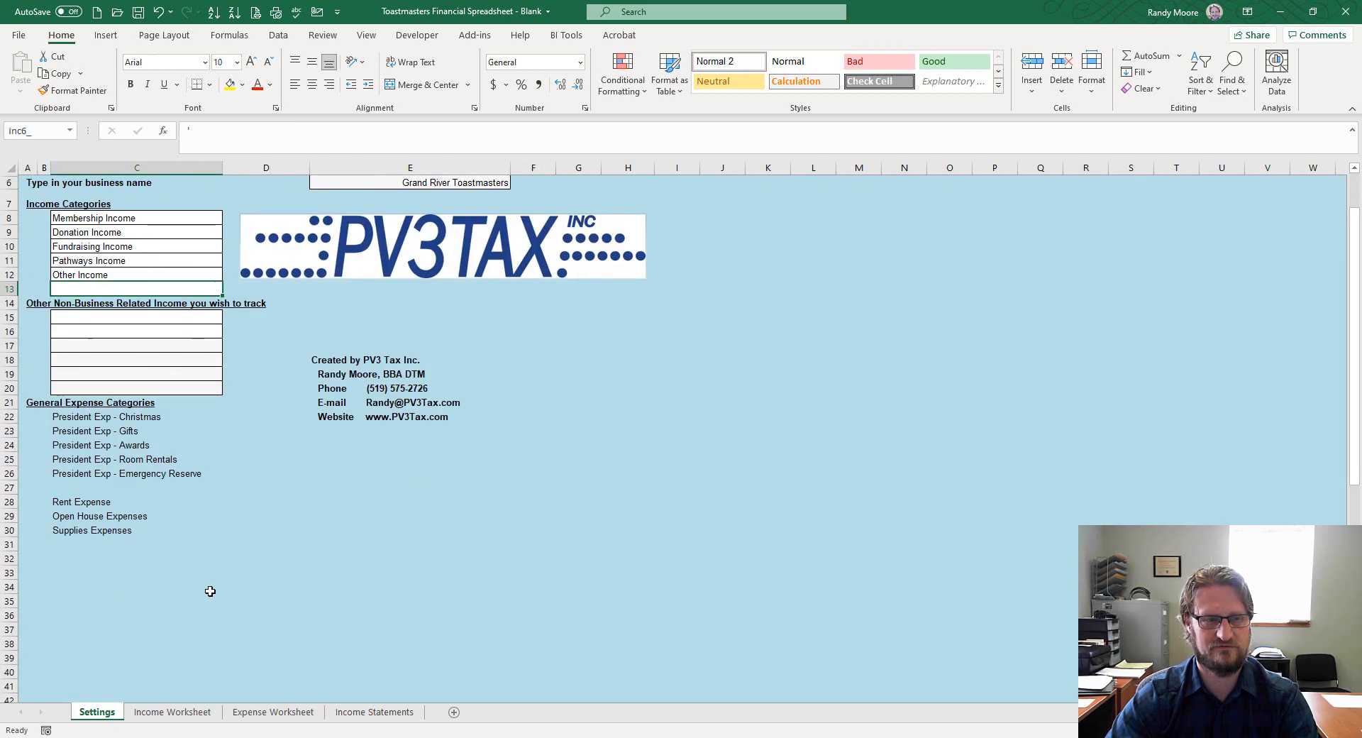
{"action": "scroll", "coordinate": [210, 589], "scroll_direction": "up", "scroll_amount": 2}
{"action": "scroll", "coordinate": [191, 513], "scroll_direction": "down", "scroll_amount": 16}
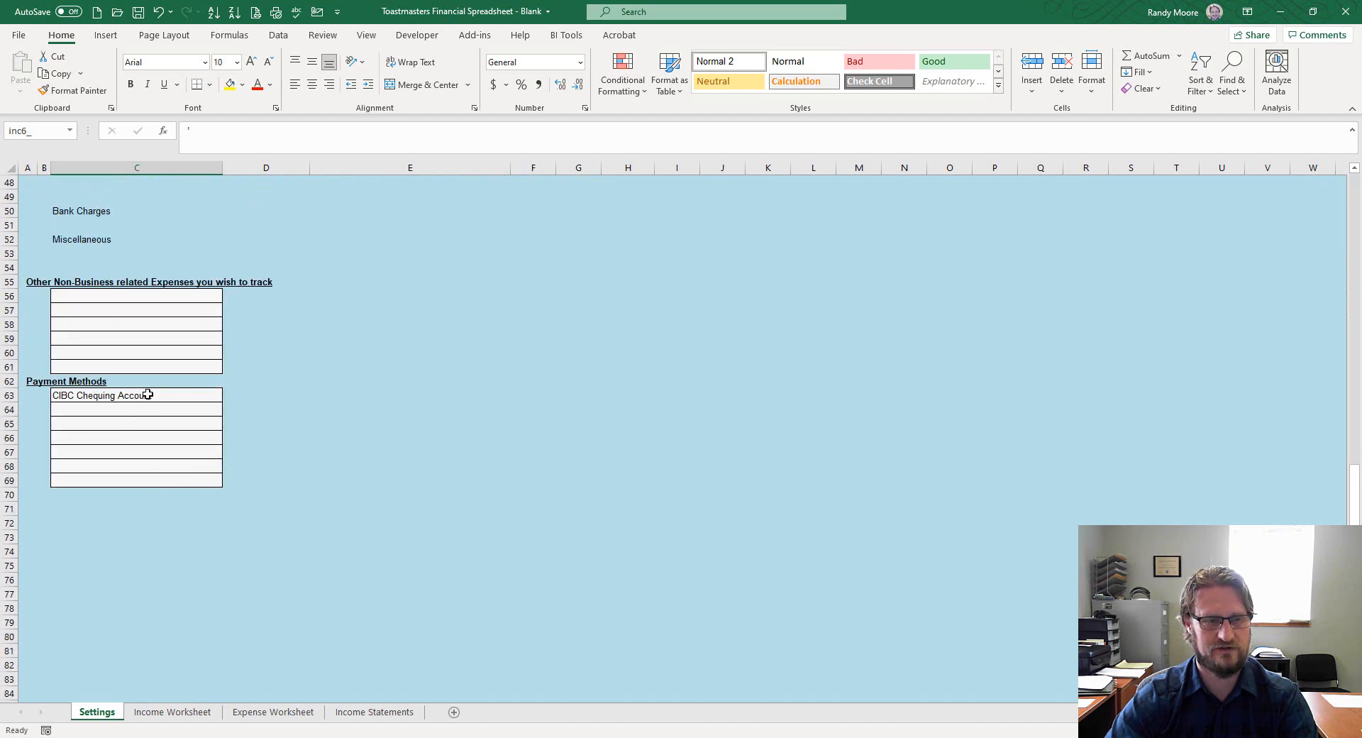
{"action": "left_click", "coordinate": [121, 393]}
{"action": "left_click", "coordinate": [113, 408]}
{"action": "type", "text": "TC"}
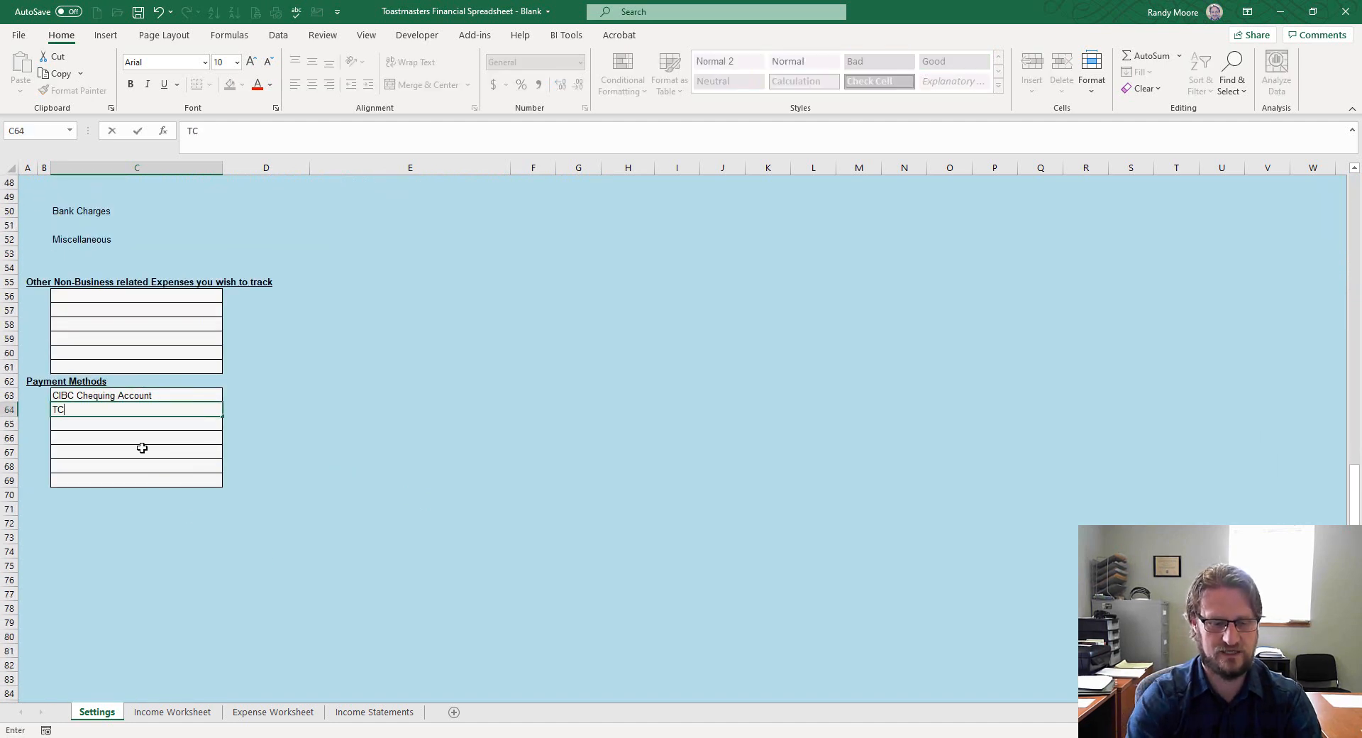
{"action": "type", "text": " Bank Account"}
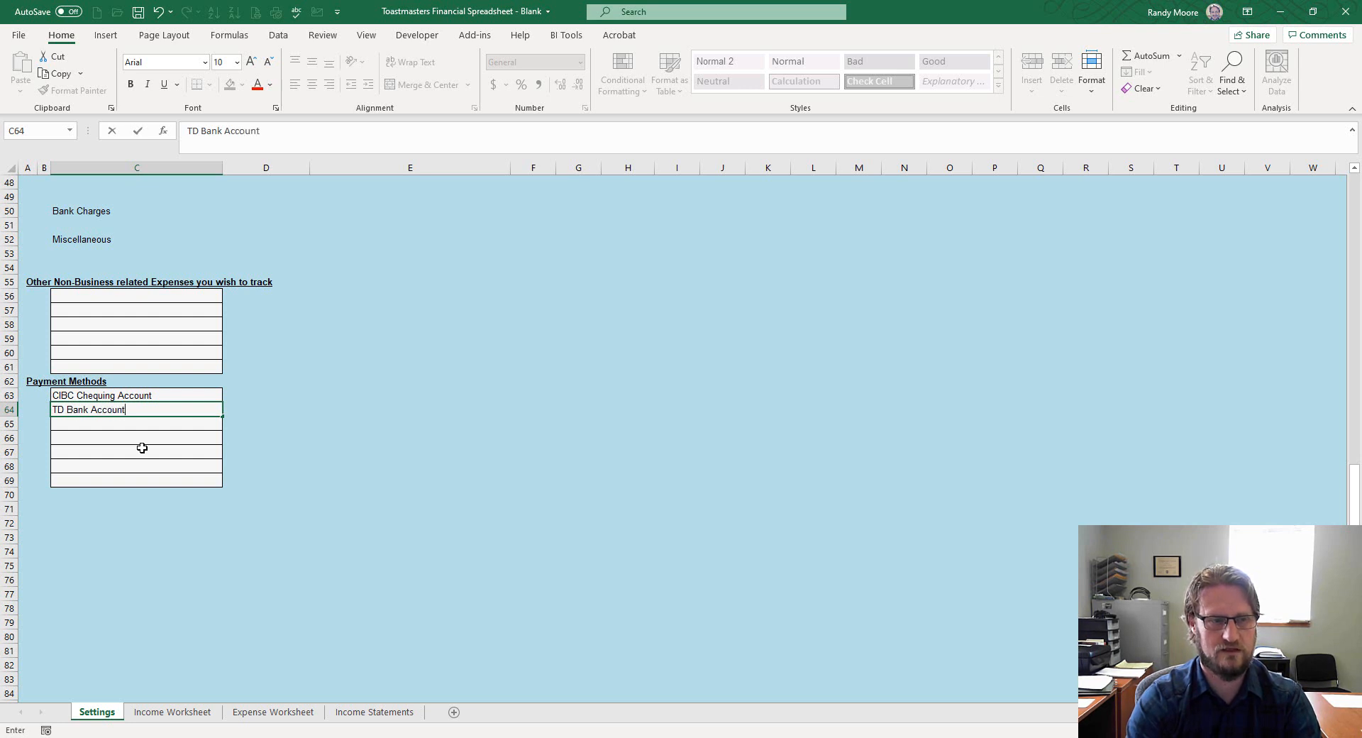
{"action": "key", "text": "Return"}
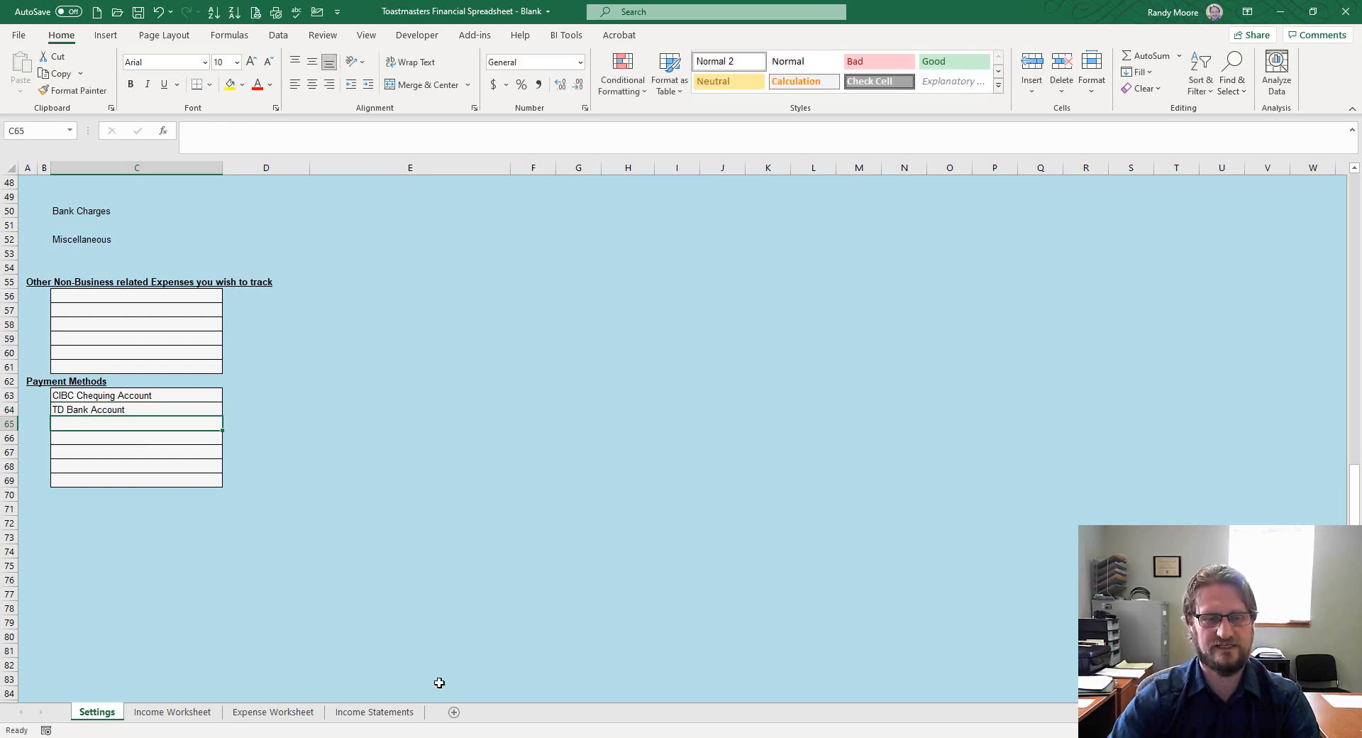
Keep CIBC Chequing Account for the expense and browse H24's categories, finding none for memberships
{"action": "left_click", "coordinate": [273, 712]}
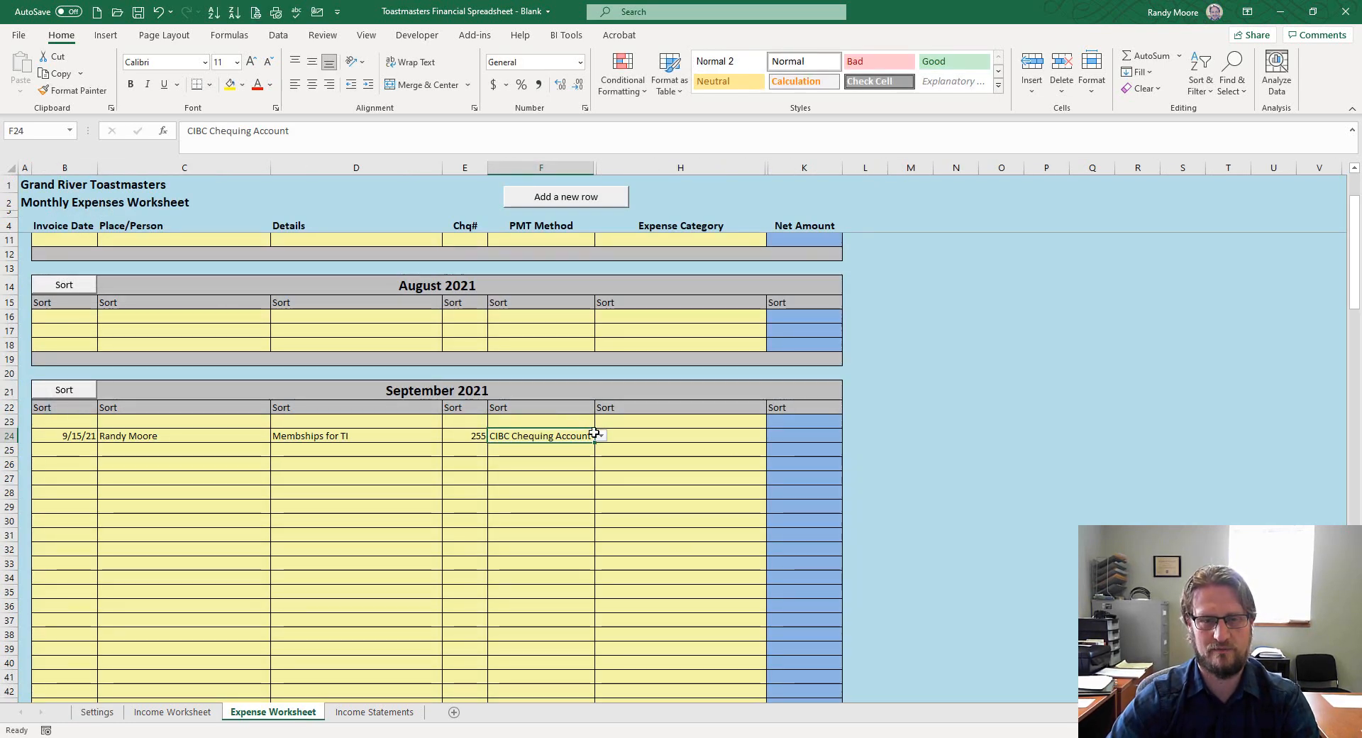
{"action": "left_click", "coordinate": [599, 435]}
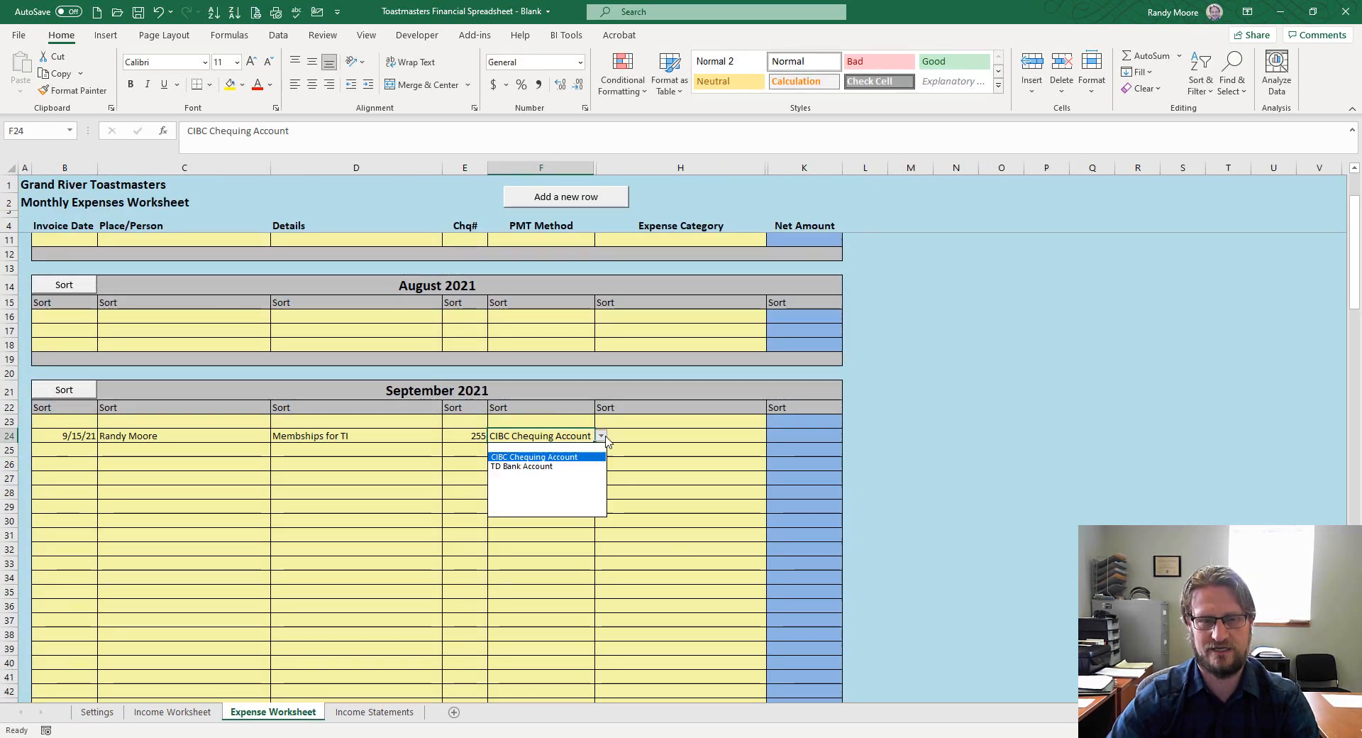
{"action": "left_click", "coordinate": [561, 456]}
{"action": "left_click", "coordinate": [671, 442]}
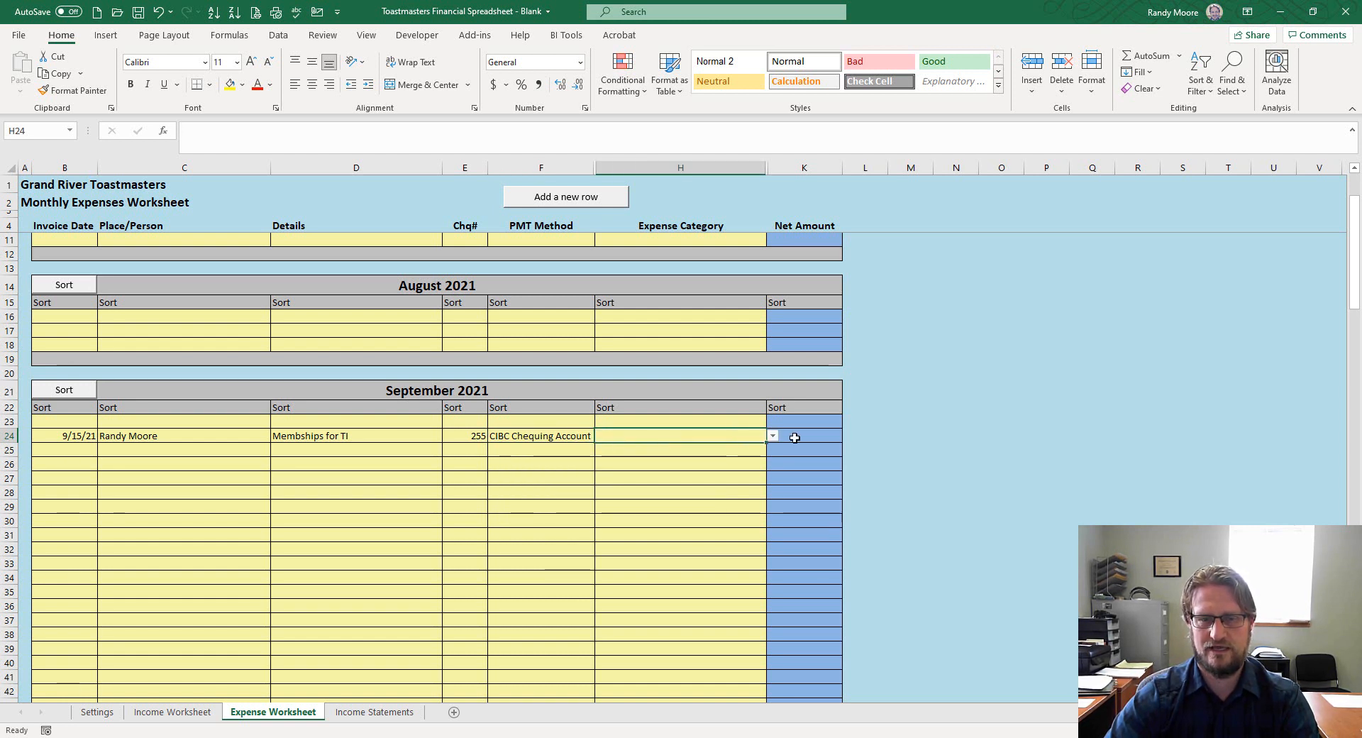
{"action": "left_click", "coordinate": [772, 437]}
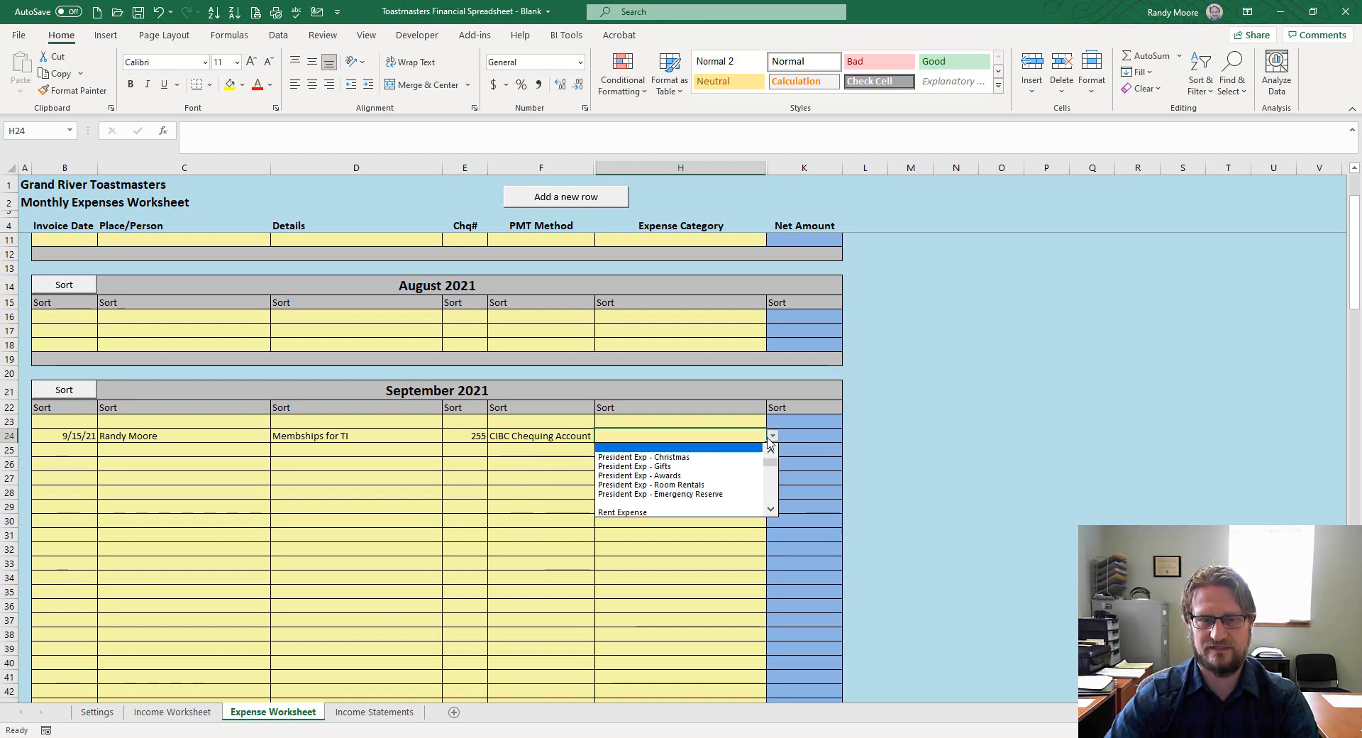
{"action": "left_click", "coordinate": [780, 517]}
{"action": "left_click", "coordinate": [745, 439]}
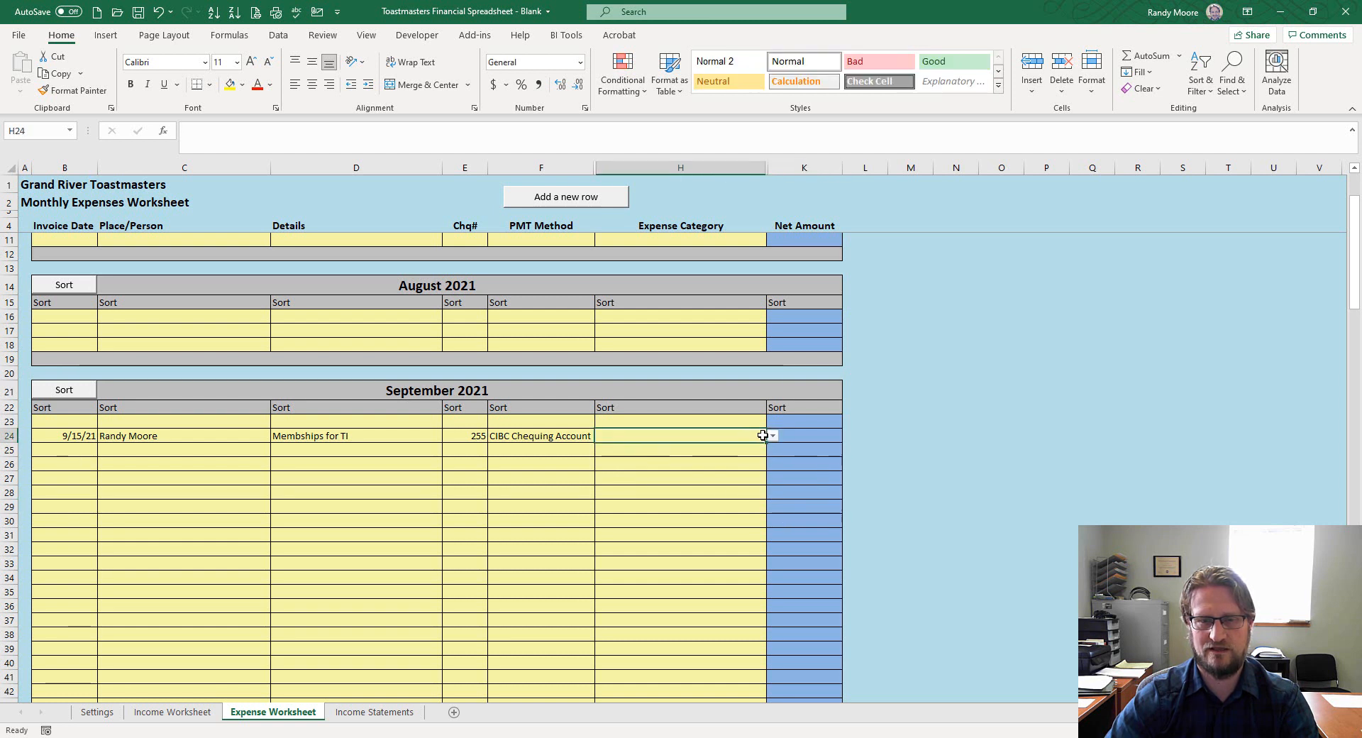
{"action": "left_click", "coordinate": [774, 436]}
{"action": "left_click", "coordinate": [771, 509]}
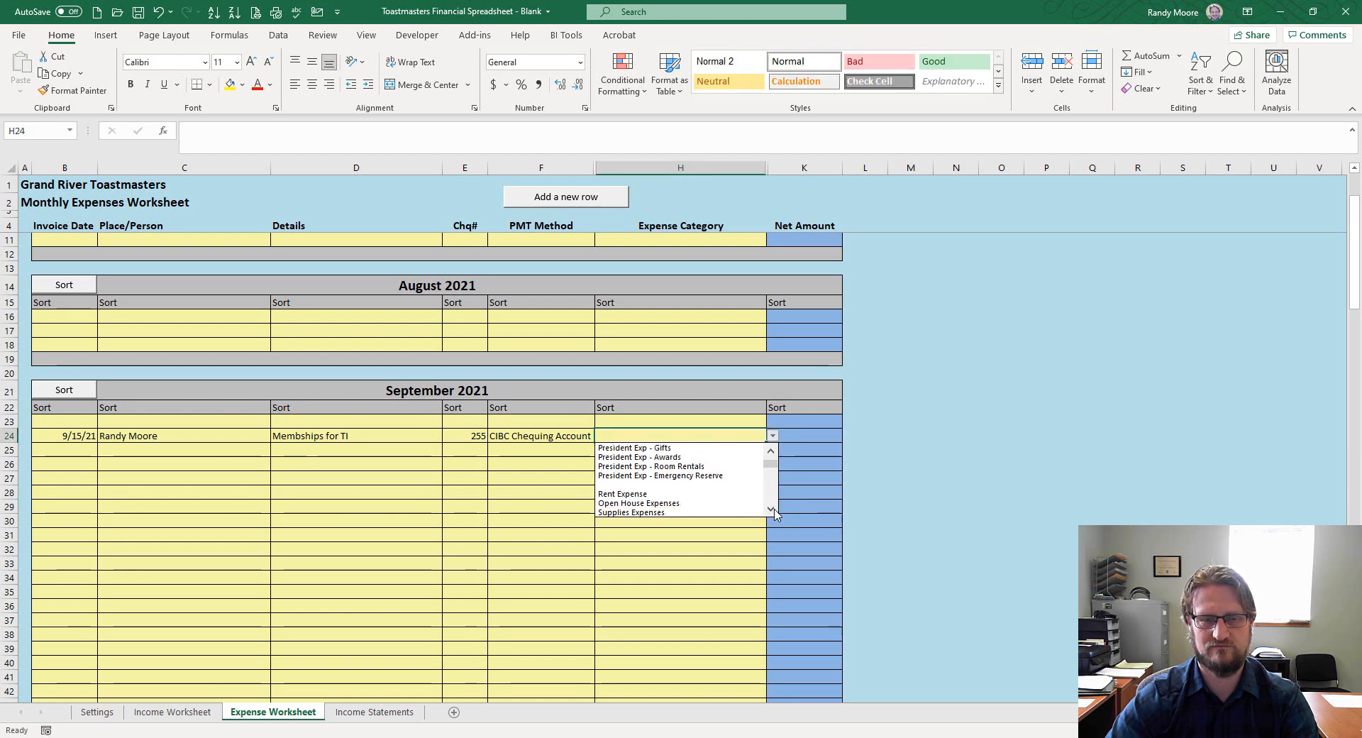
{"action": "left_click", "coordinate": [771, 509]}
{"action": "left_click", "coordinate": [608, 435]}
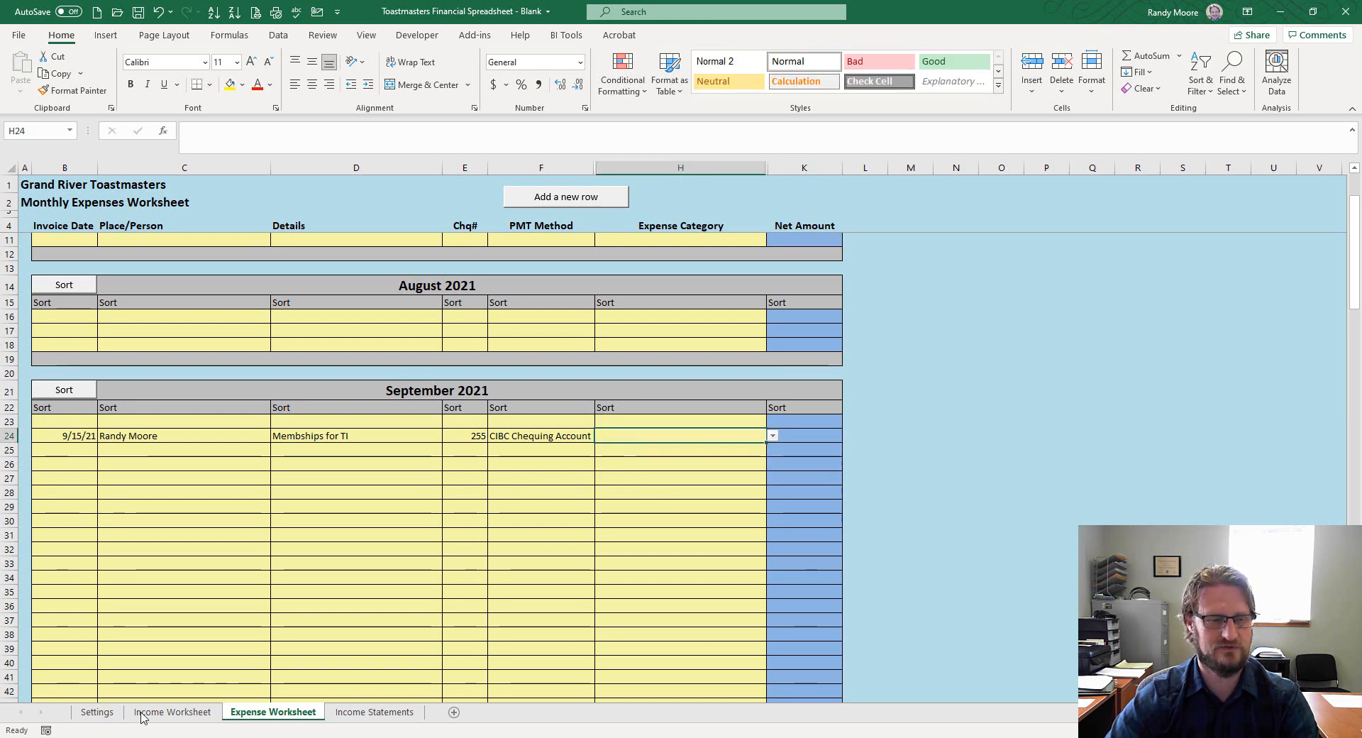
{"action": "left_click", "coordinate": [97, 713]}
Add a Membships category below Supplies Expenses on the Settings sheet
{"action": "scroll", "coordinate": [135, 432], "scroll_direction": "up", "scroll_amount": 15}
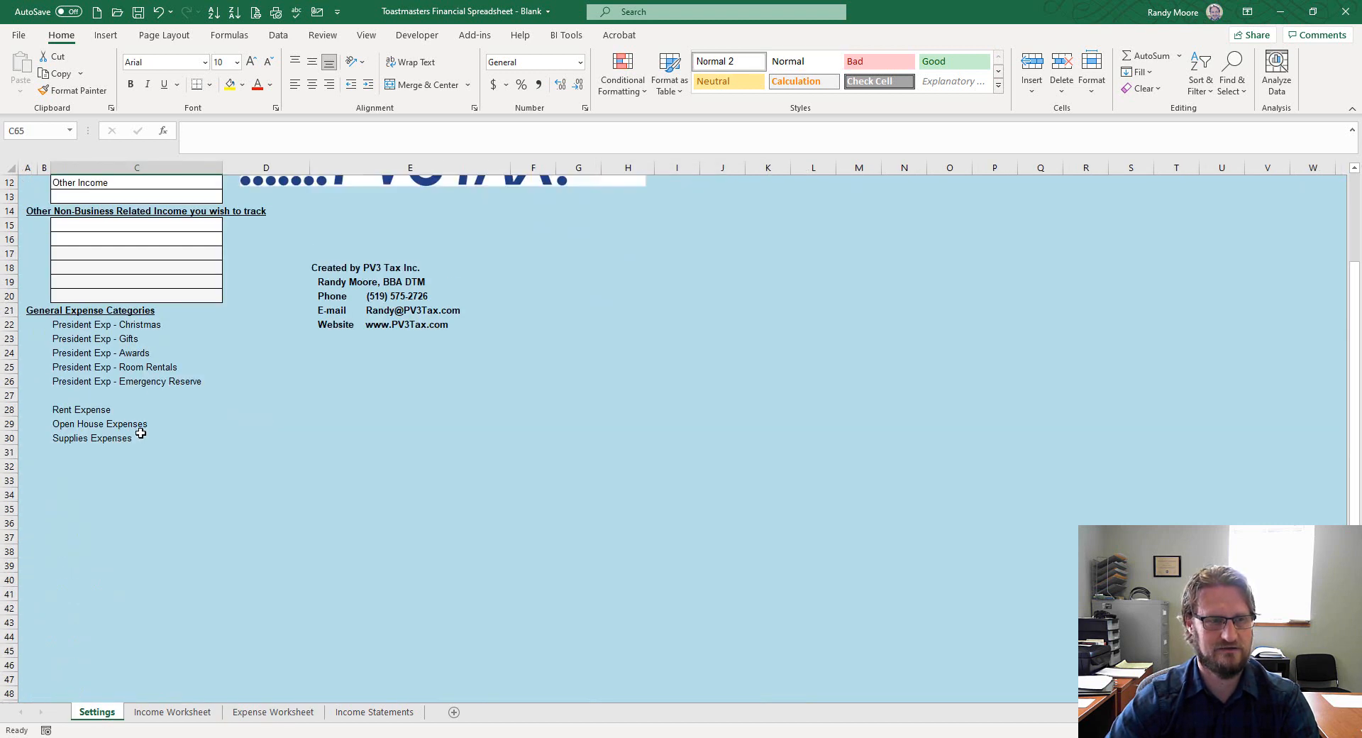
{"action": "left_click", "coordinate": [88, 559]}
{"action": "type", "text": "Membships"}
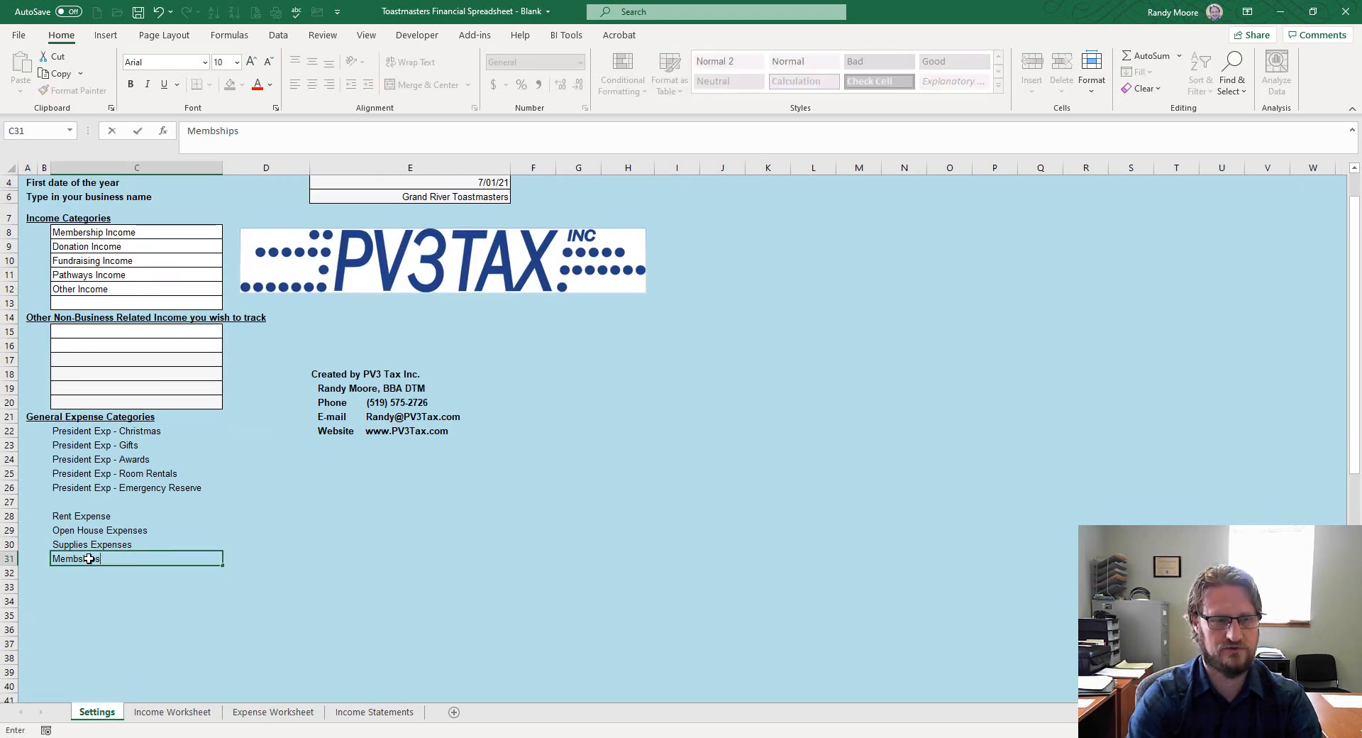
{"action": "key", "text": "Return"}
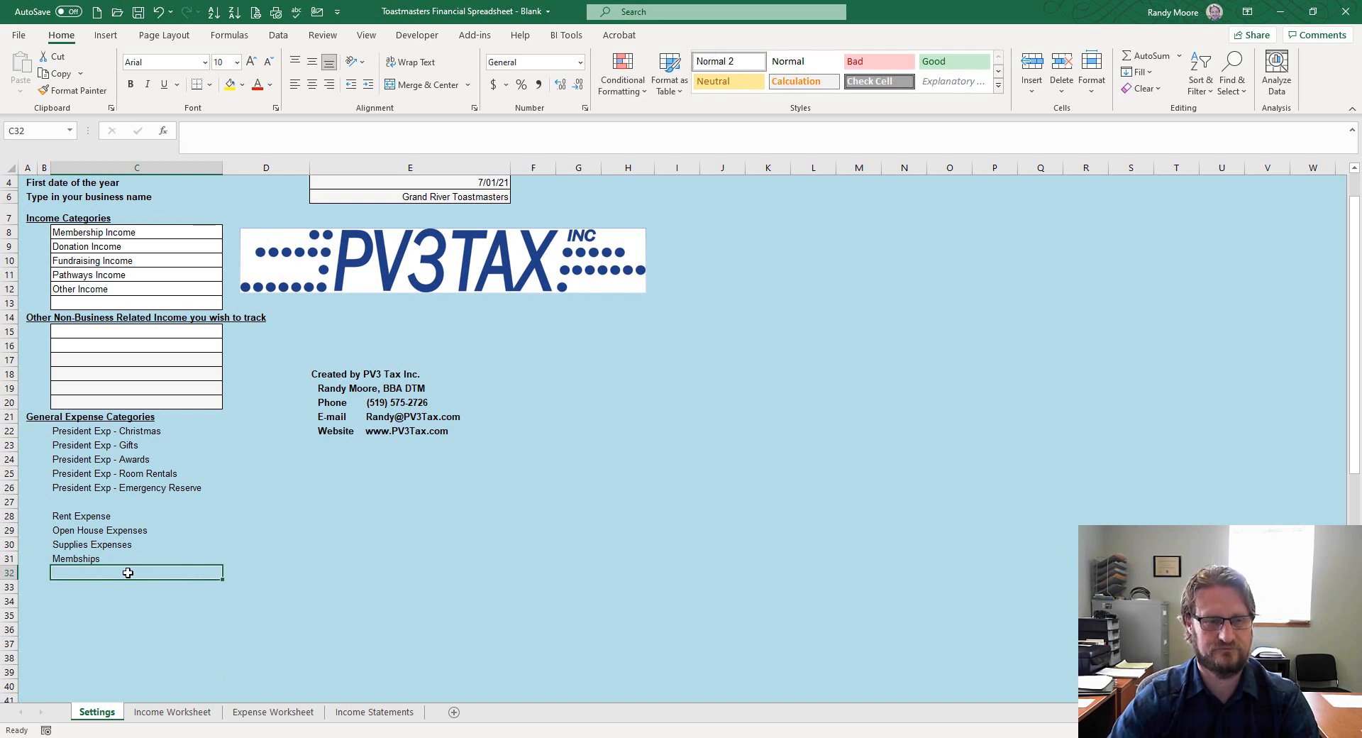
Categorise the 9/15/21 expense as Membships with a 150 net amount in K24
{"action": "left_click", "coordinate": [264, 712]}
{"action": "left_click", "coordinate": [772, 436]}
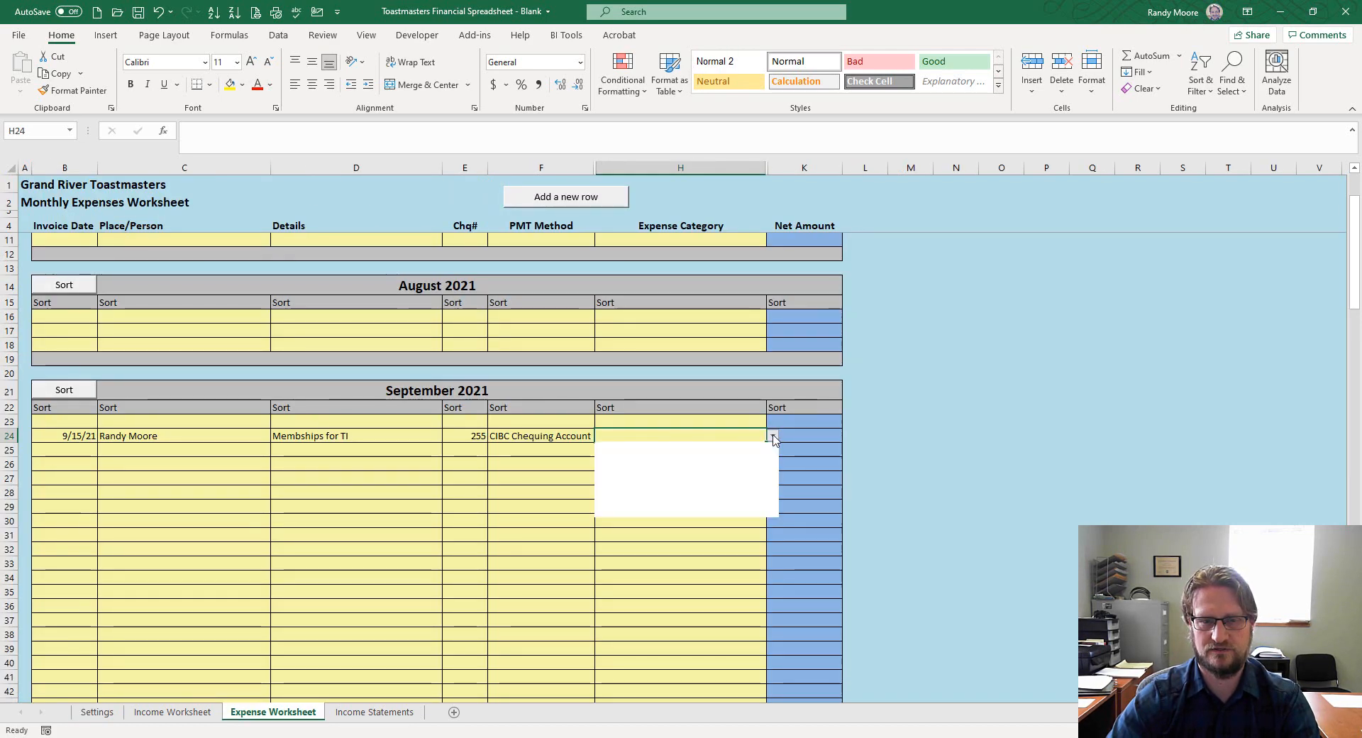
{"action": "scroll", "coordinate": [755, 518], "scroll_direction": "down", "scroll_amount": 2}
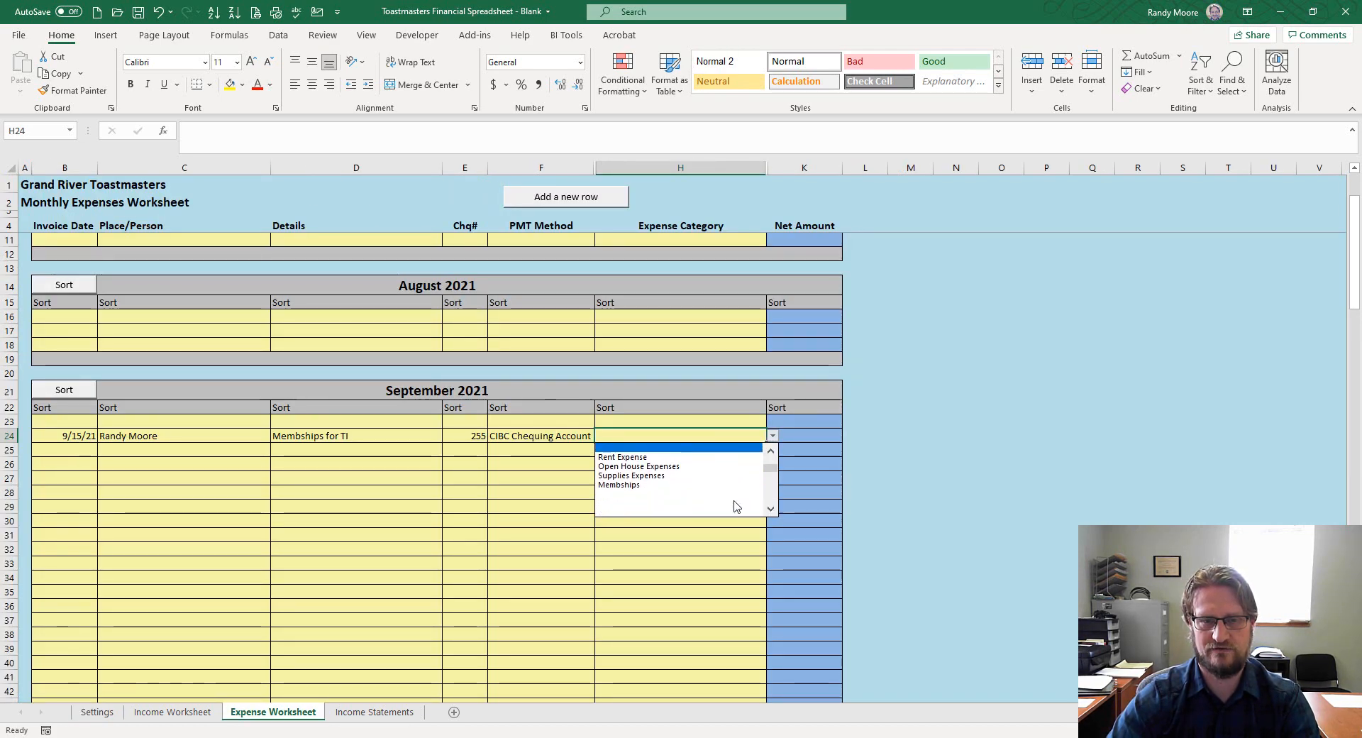
{"action": "left_click", "coordinate": [687, 485]}
{"action": "left_click", "coordinate": [799, 437]}
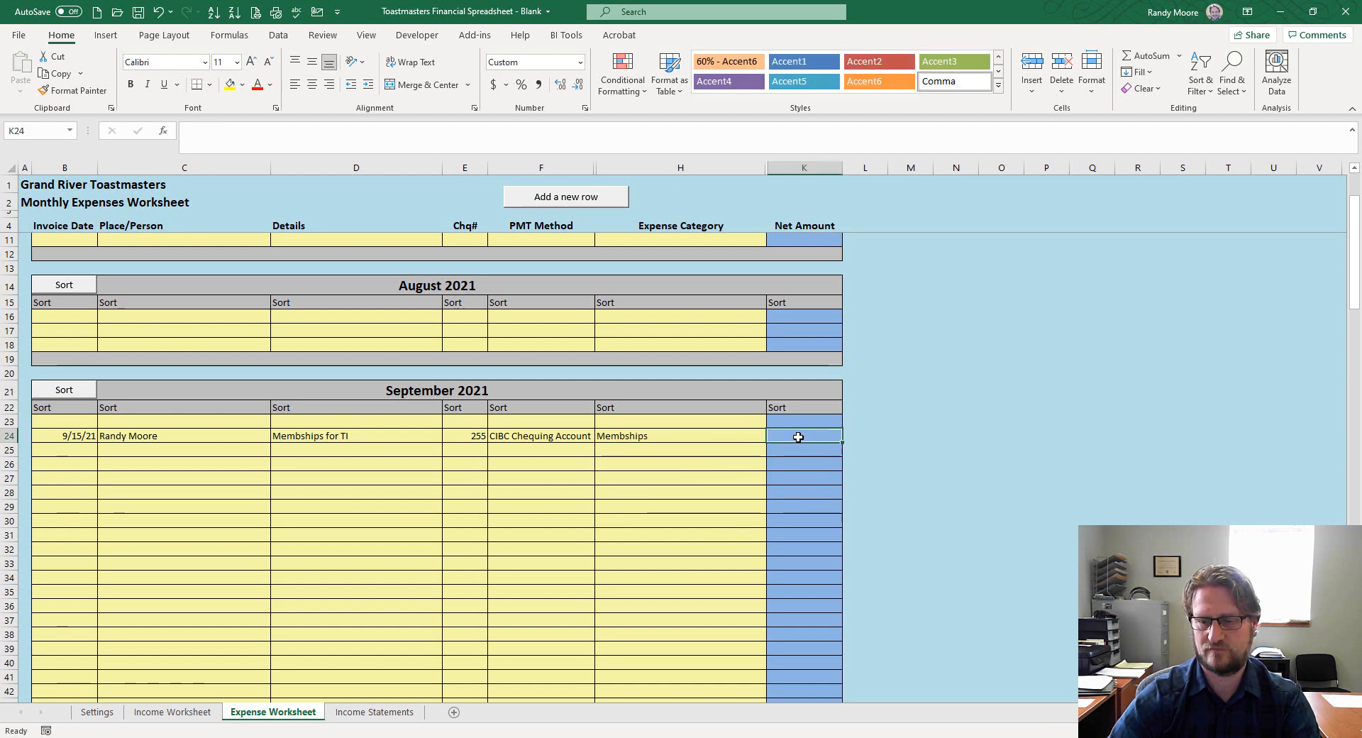
{"action": "type", "text": "150"}
{"action": "key", "text": "Return"}
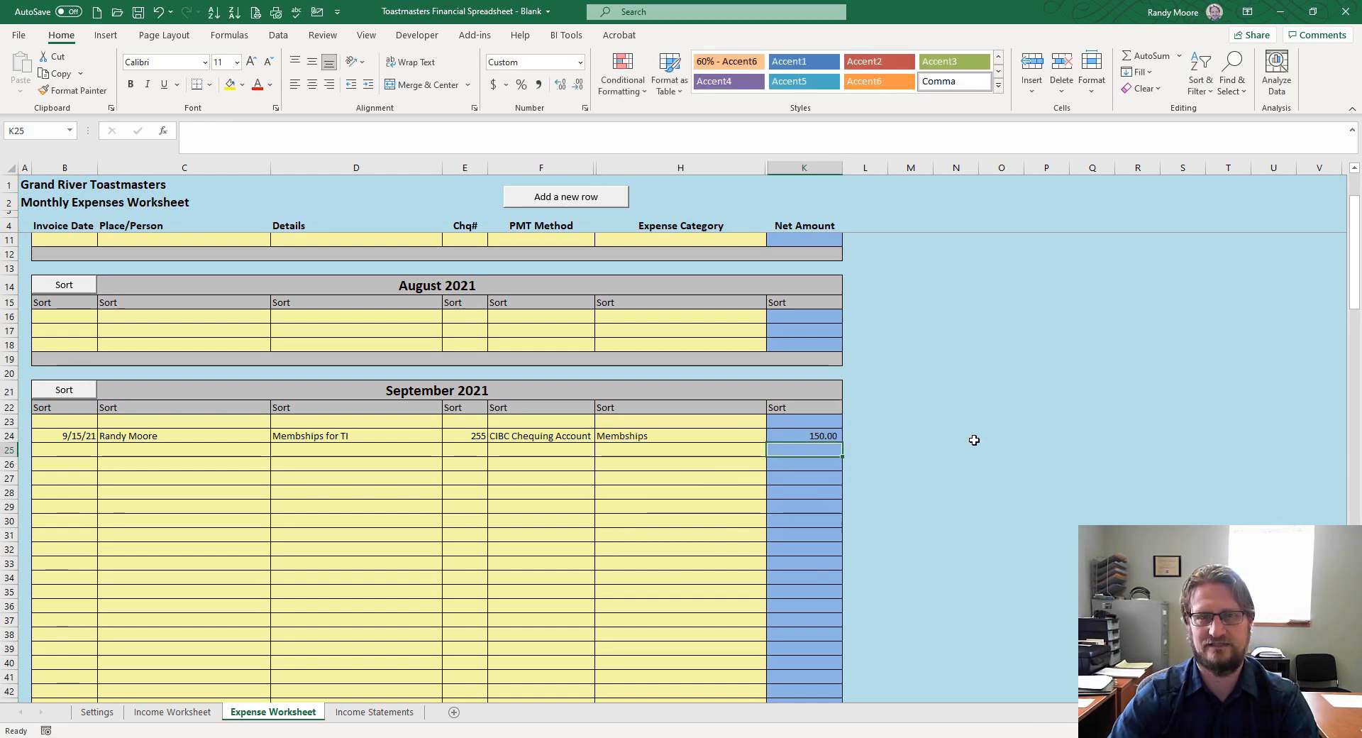
{"action": "left_click", "coordinate": [829, 438]}
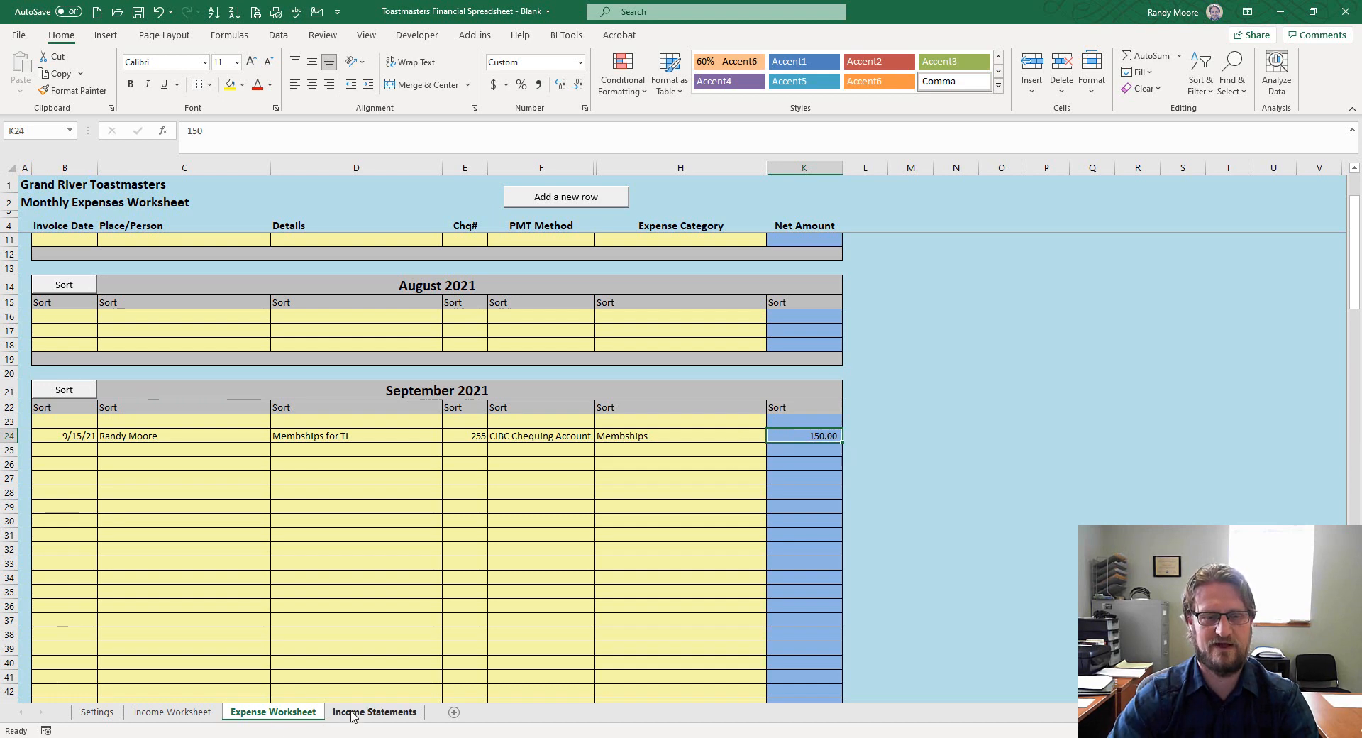
{"action": "left_click", "coordinate": [374, 711]}
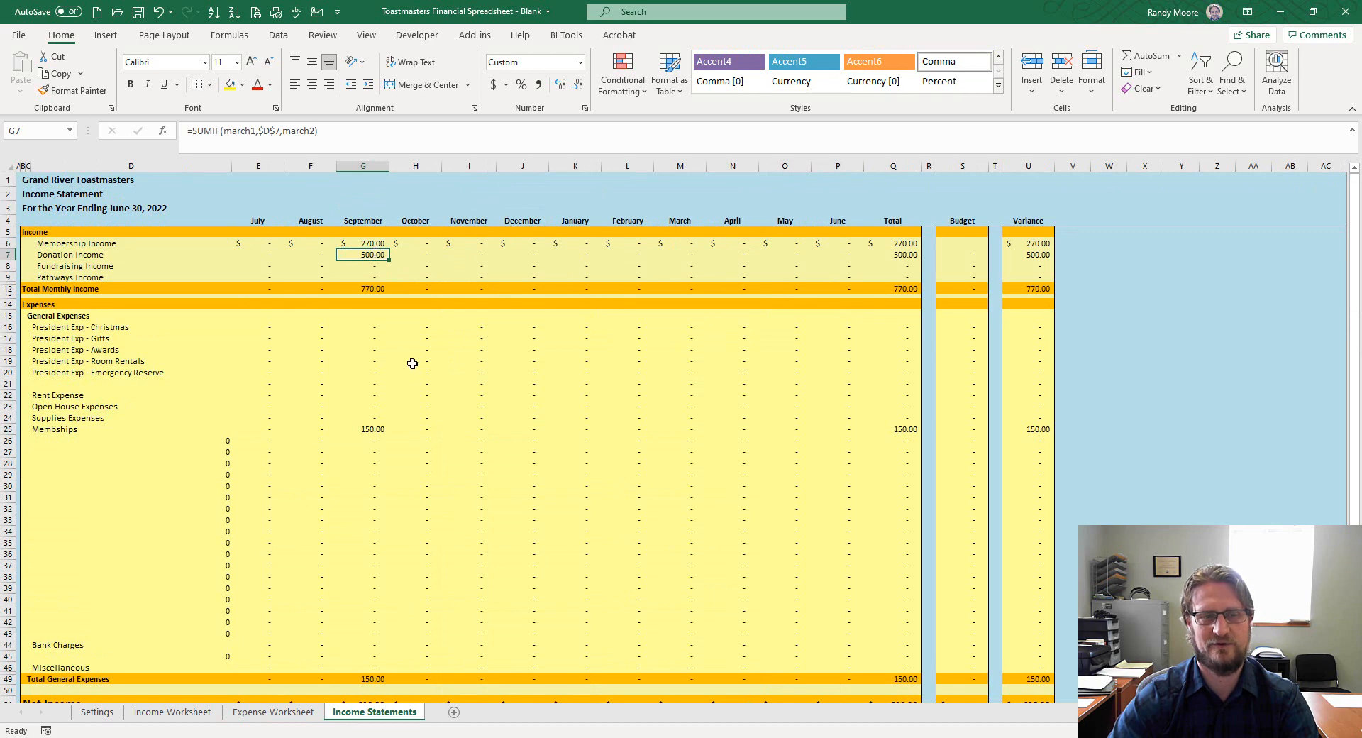
Clear the bank reconciliation figures in G69 and E70:E72 on the Income Statements sheet
{"action": "left_click", "coordinate": [379, 430]}
{"action": "scroll", "coordinate": [383, 432], "scroll_direction": "down", "scroll_amount": 2}
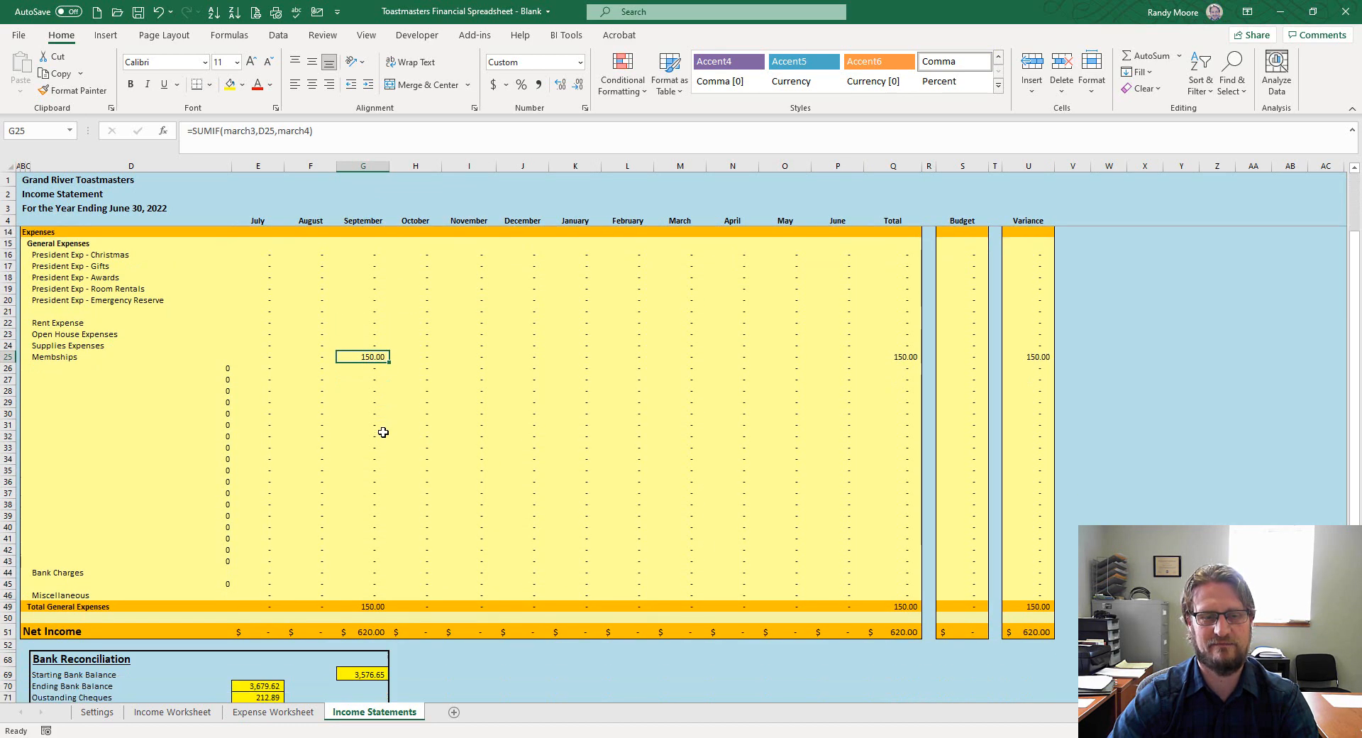
{"action": "scroll", "coordinate": [383, 432], "scroll_direction": "down", "scroll_amount": 2}
{"action": "left_click", "coordinate": [371, 605]}
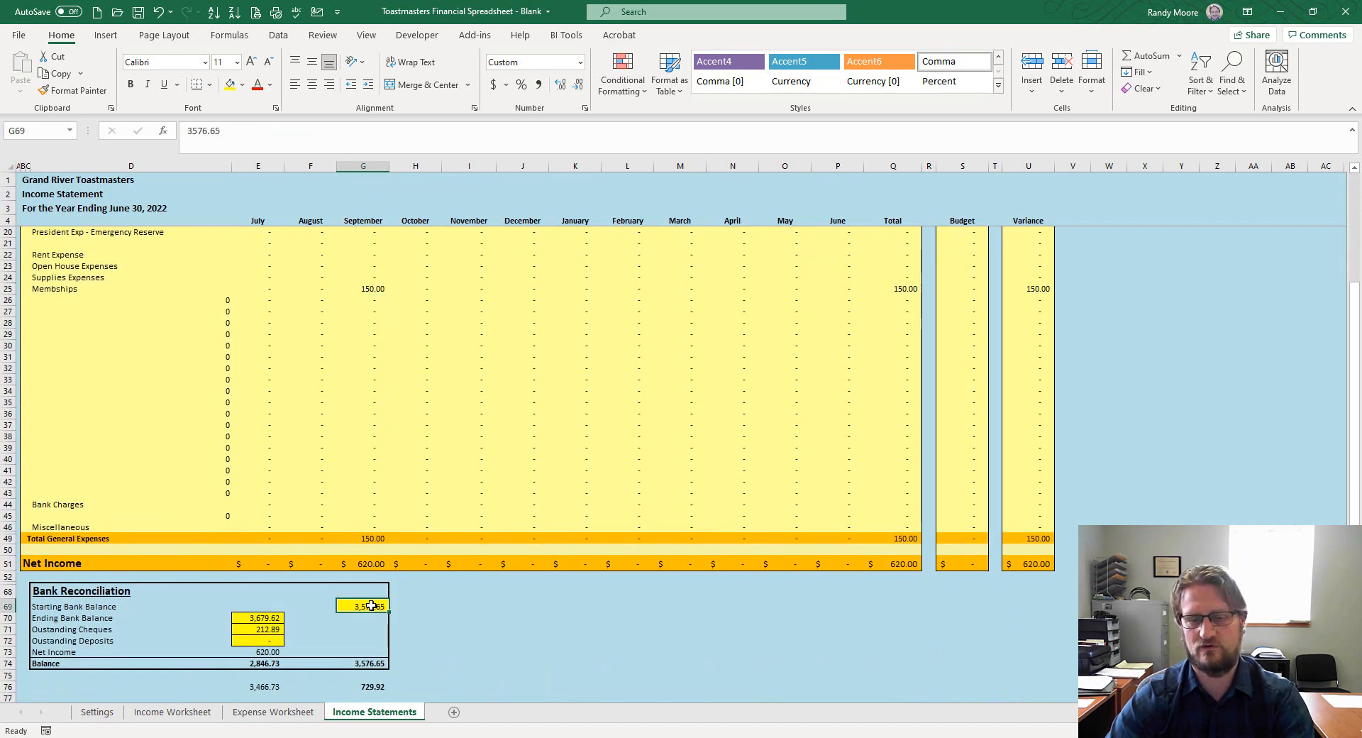
{"action": "key", "text": "Delete"}
{"action": "left_click_drag", "start_coordinate": [256, 616], "coordinate": [257, 640]}
{"action": "key", "text": "Delete"}
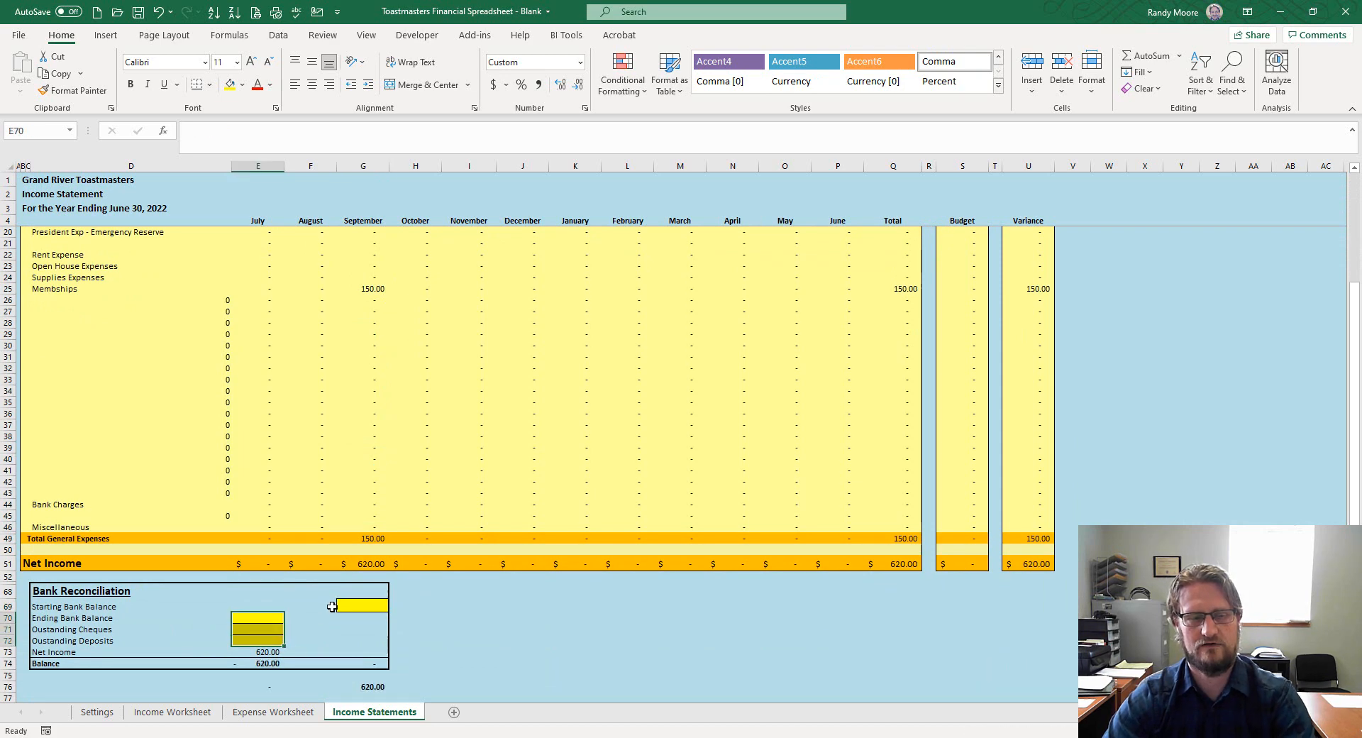
{"action": "scroll", "coordinate": [444, 536], "scroll_direction": "up", "scroll_amount": 5}
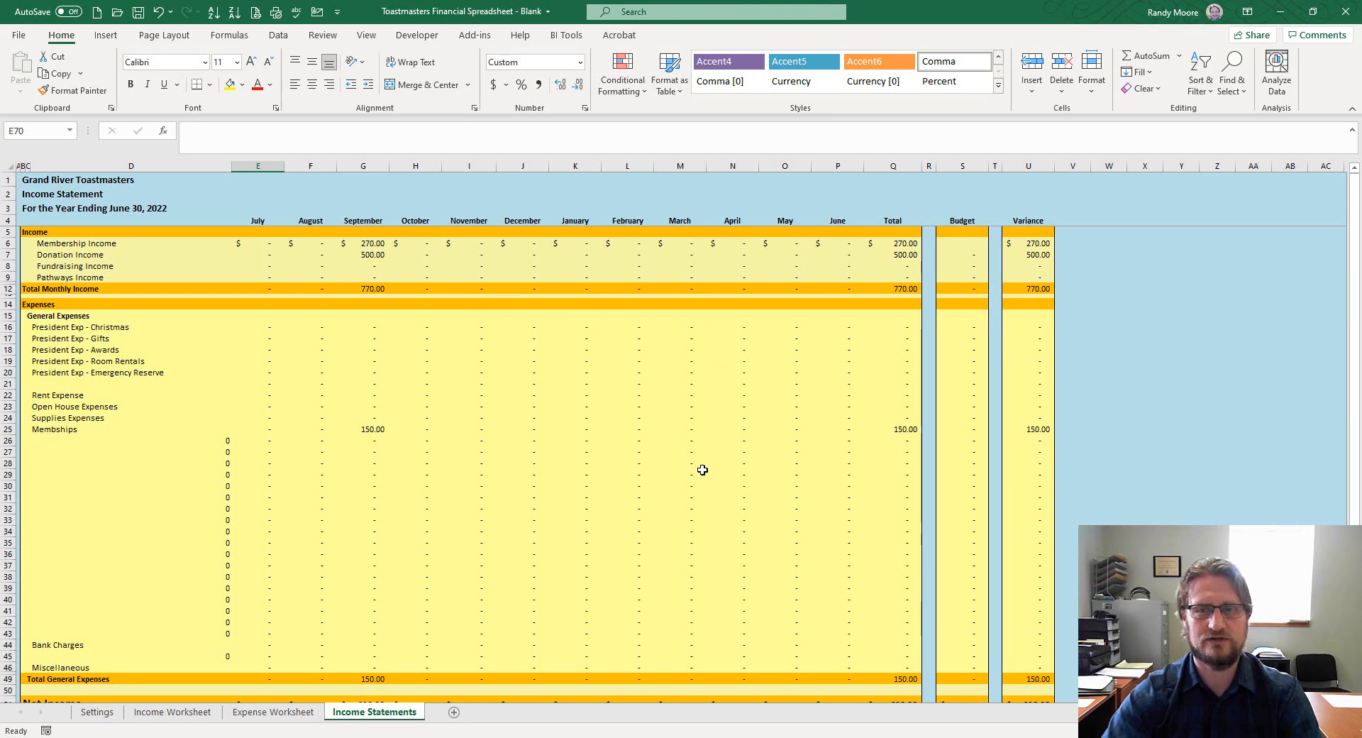
Enter a 3,000 Membership Income budget in S6 and a 400 Donation Income budget in S7
{"action": "left_click", "coordinate": [965, 231]}
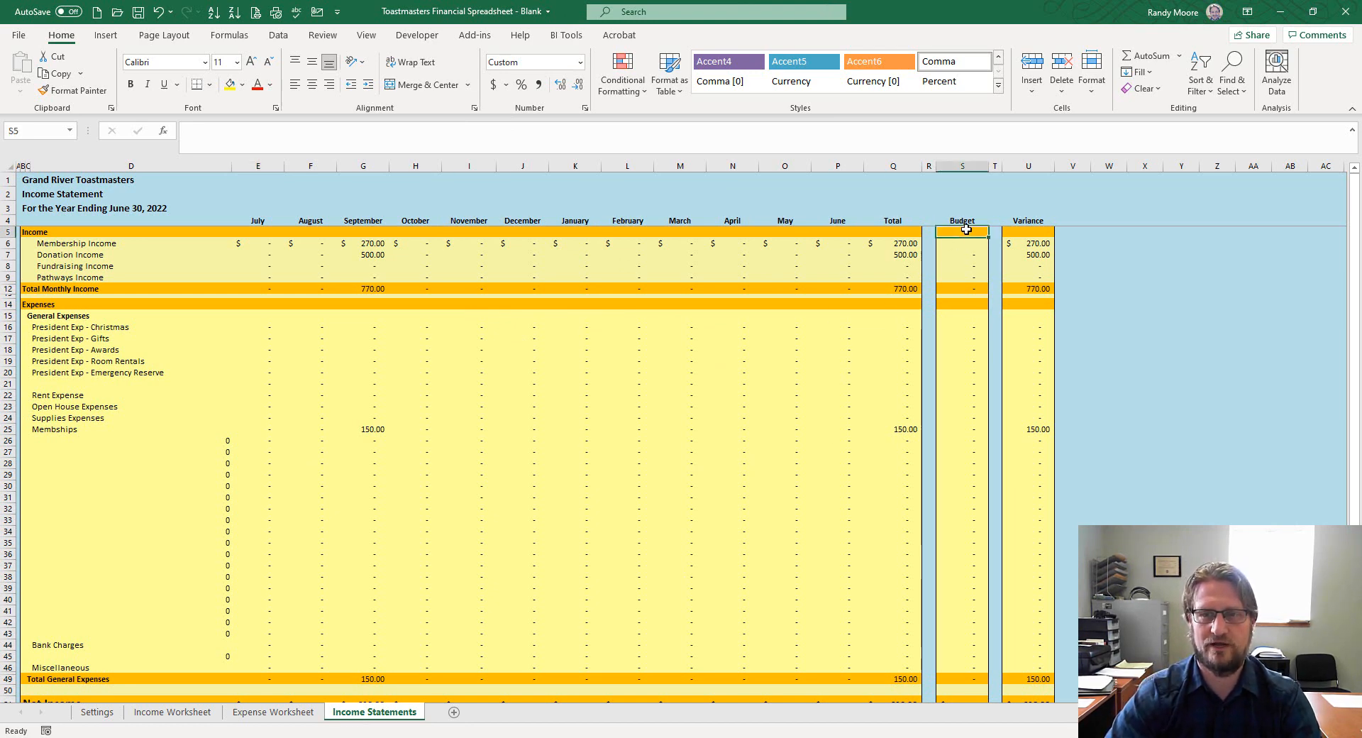
{"action": "left_click", "coordinate": [967, 244]}
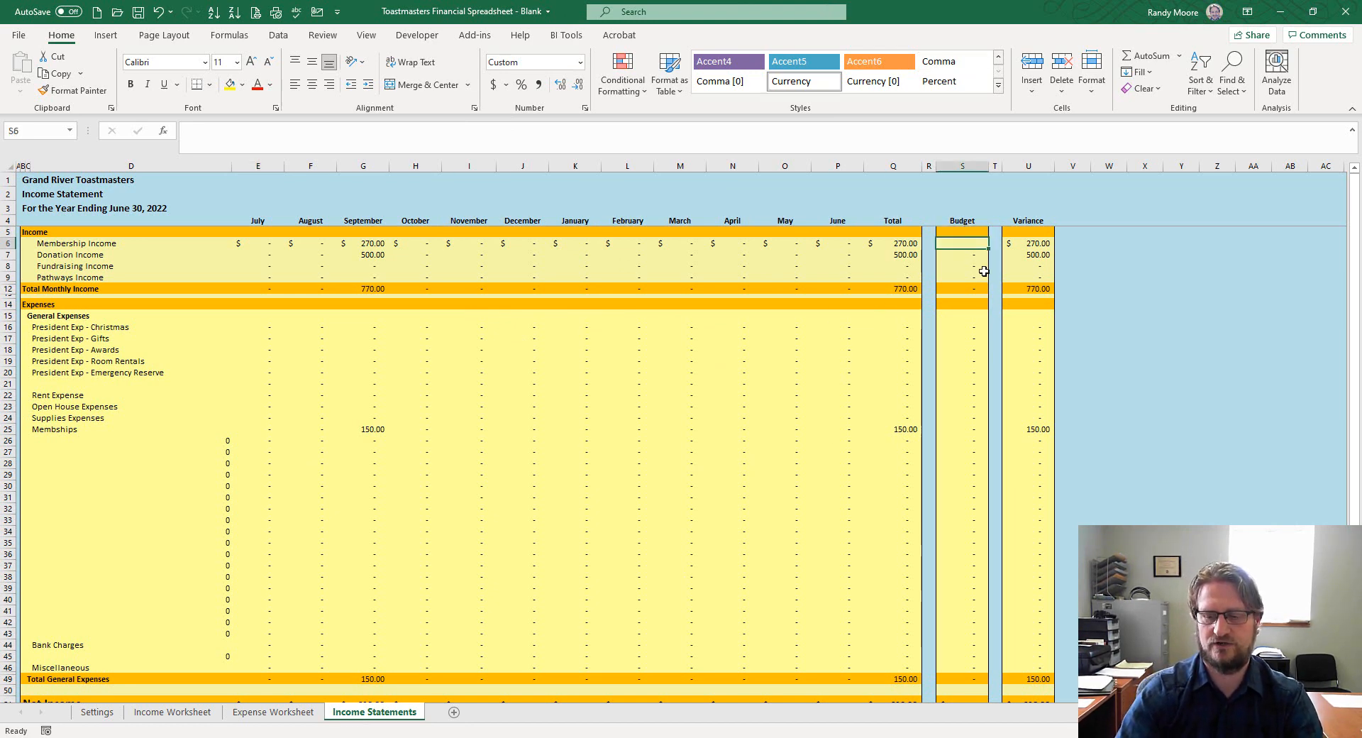
{"action": "type", "text": "3000"}
{"action": "key", "text": "Return"}
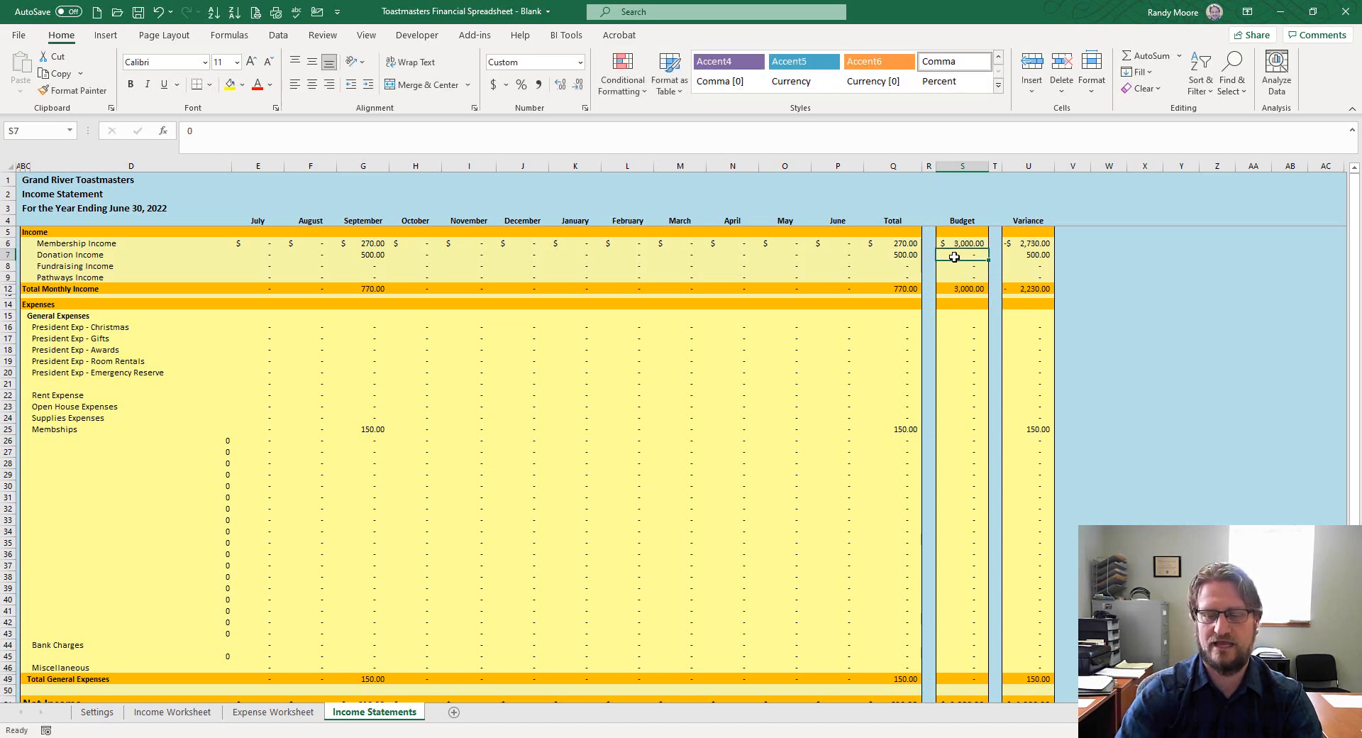
{"action": "type", "text": "400"}
{"action": "key", "text": "Return"}
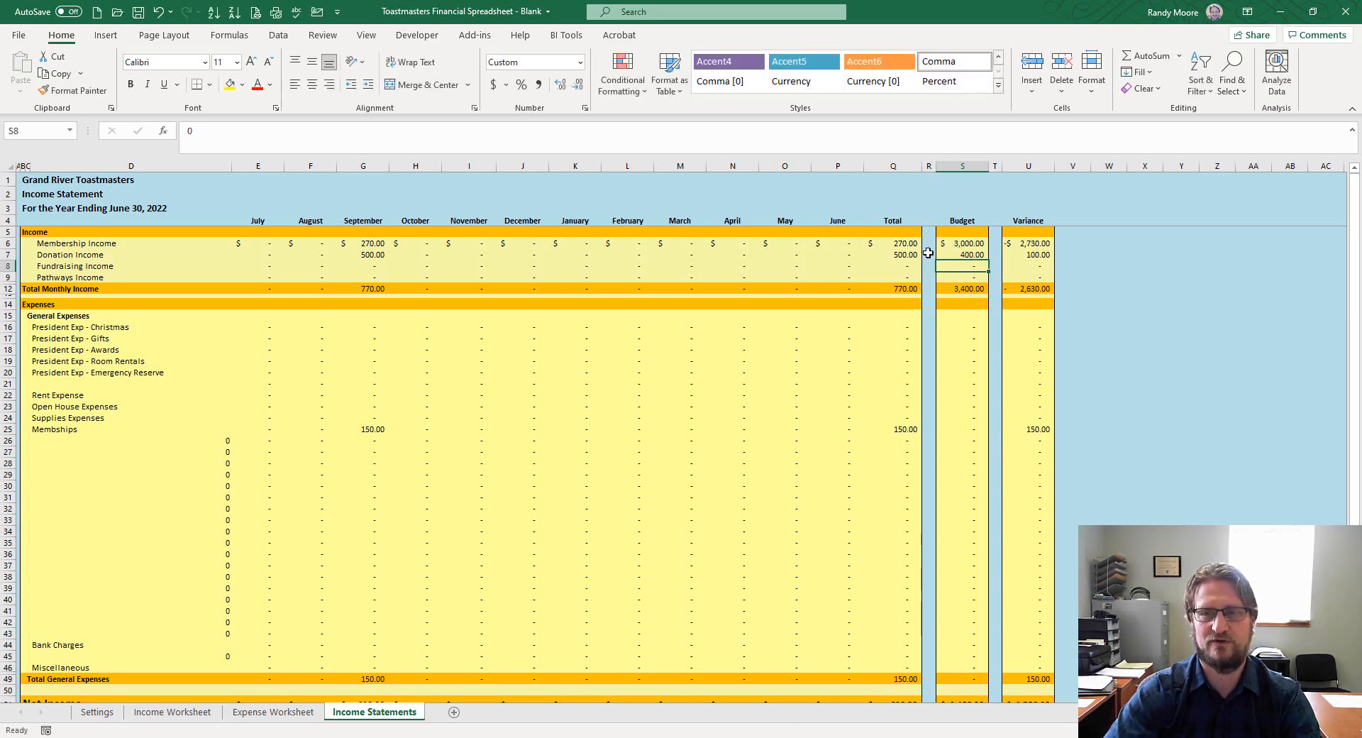
Select cells in the expense Budget column, ending on row 21
{"action": "left_click", "coordinate": [984, 360]}
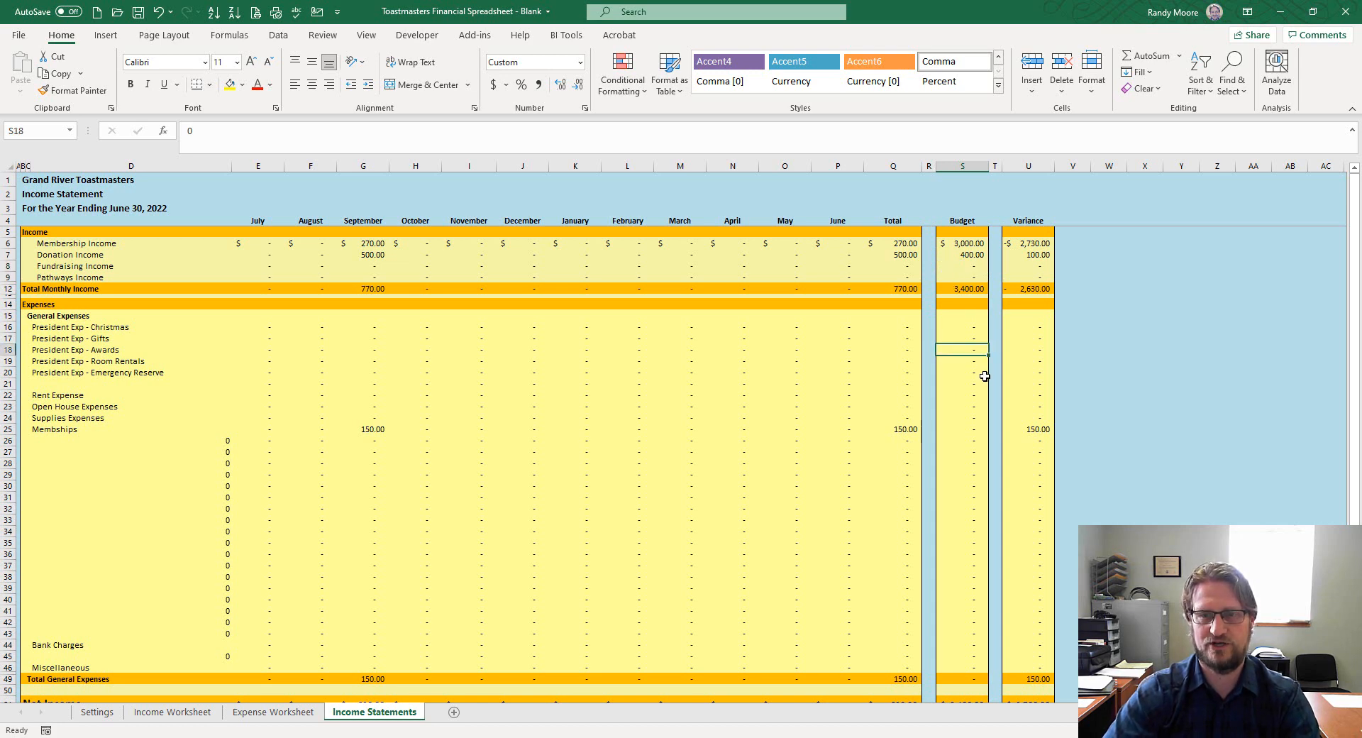
{"action": "left_click", "coordinate": [976, 406]}
{"action": "left_click", "coordinate": [966, 400]}
{"action": "left_click", "coordinate": [968, 362]}
{"action": "left_click", "coordinate": [970, 384]}
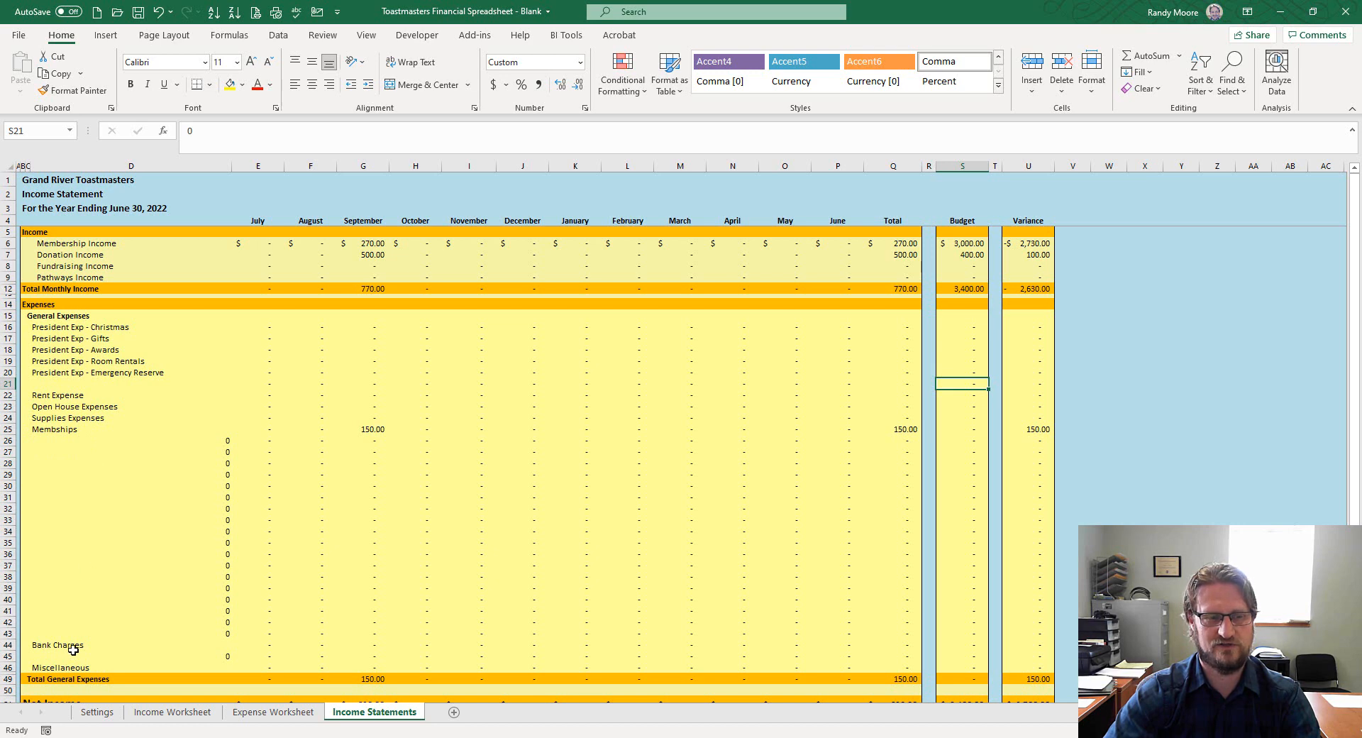
Hide the blank expense rows 26 through 43 using the row context menu
{"action": "mouse_move", "coordinate": [8, 441]}
{"action": "left_mouse_down"}
{"action": "mouse_move", "coordinate": [14, 603]}
{"action": "mouse_move", "coordinate": [28, 633]}
{"action": "left_mouse_up"}
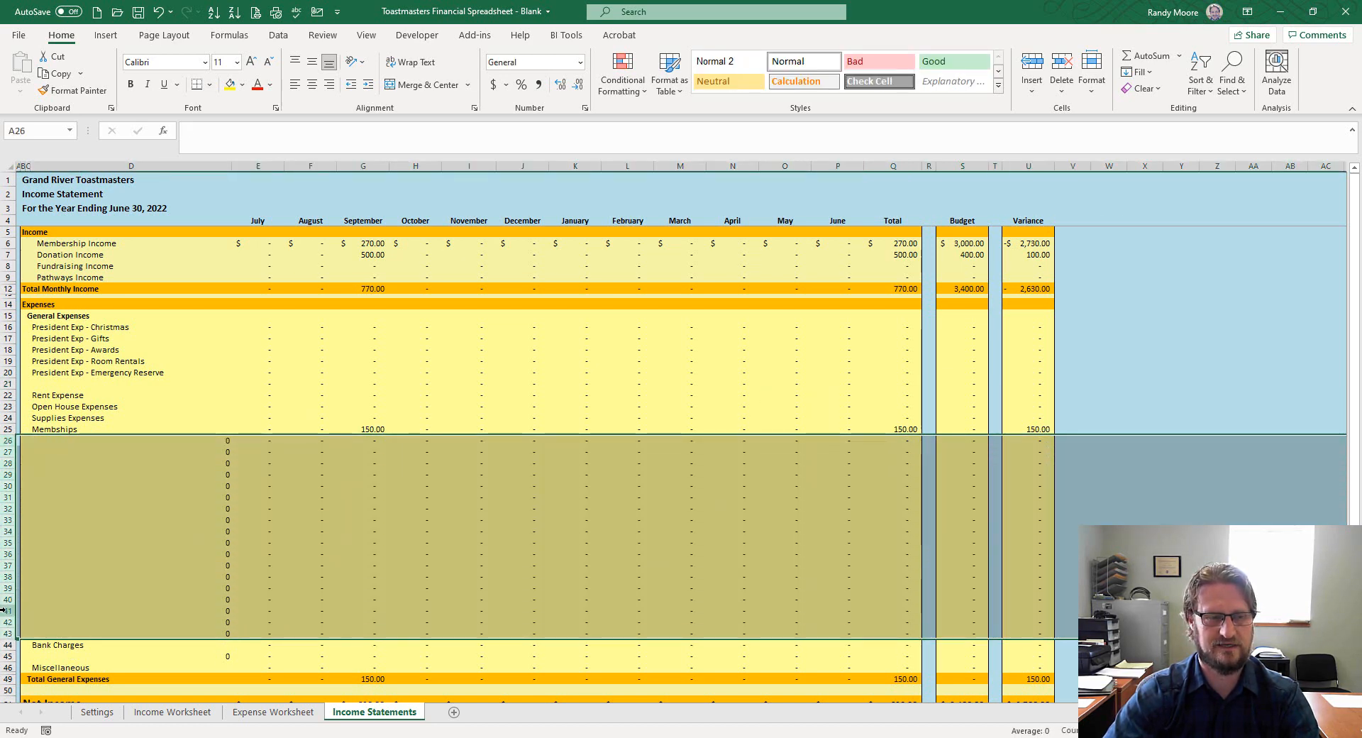
{"action": "right_click", "coordinate": [8, 613]}
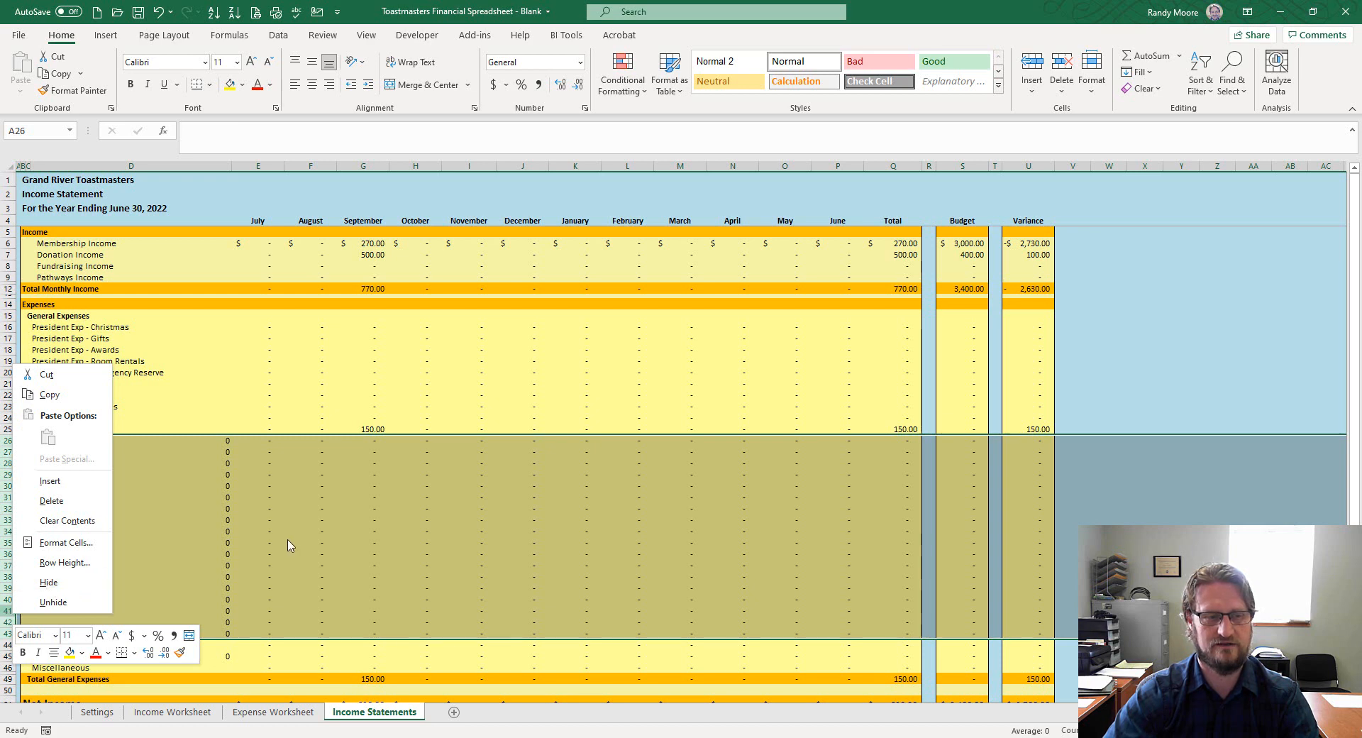
{"action": "key", "text": "Escape"}
{"action": "left_click_drag", "start_coordinate": [7, 441], "coordinate": [15, 631]}
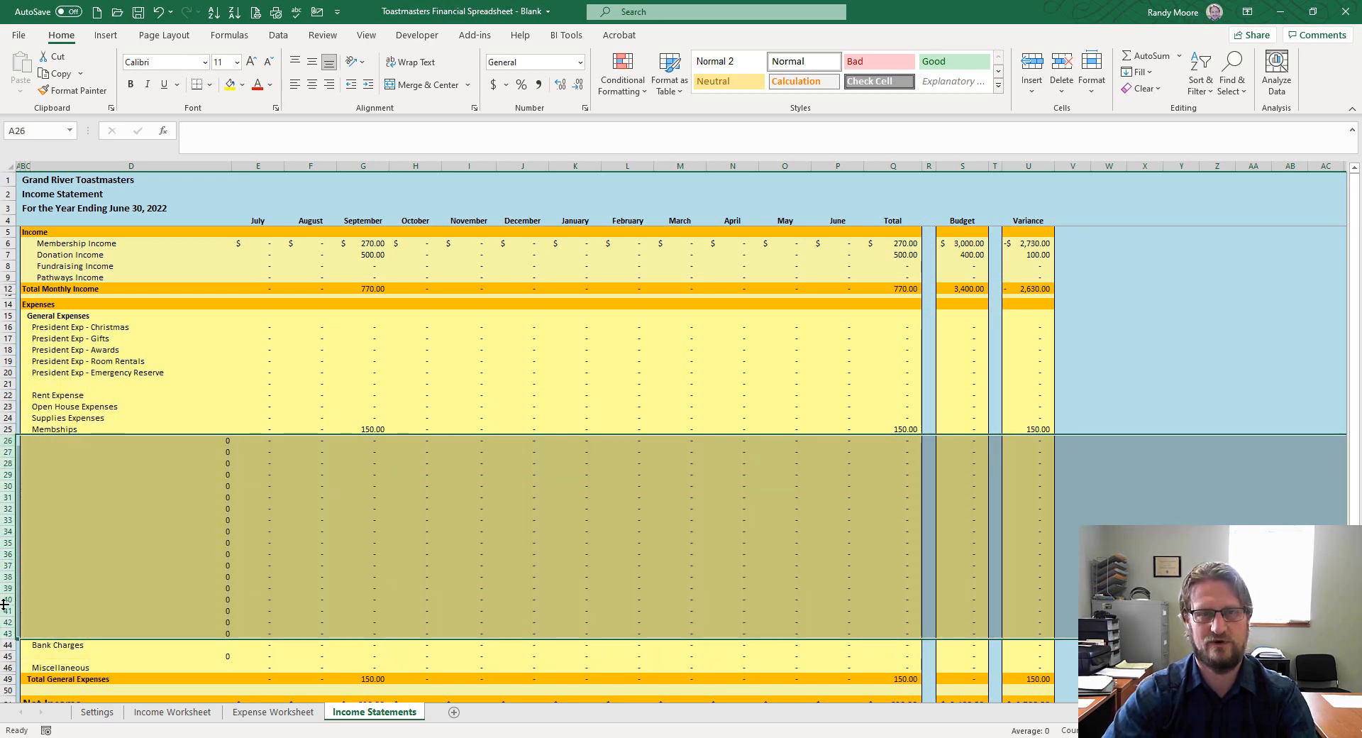
{"action": "right_click", "coordinate": [10, 543]}
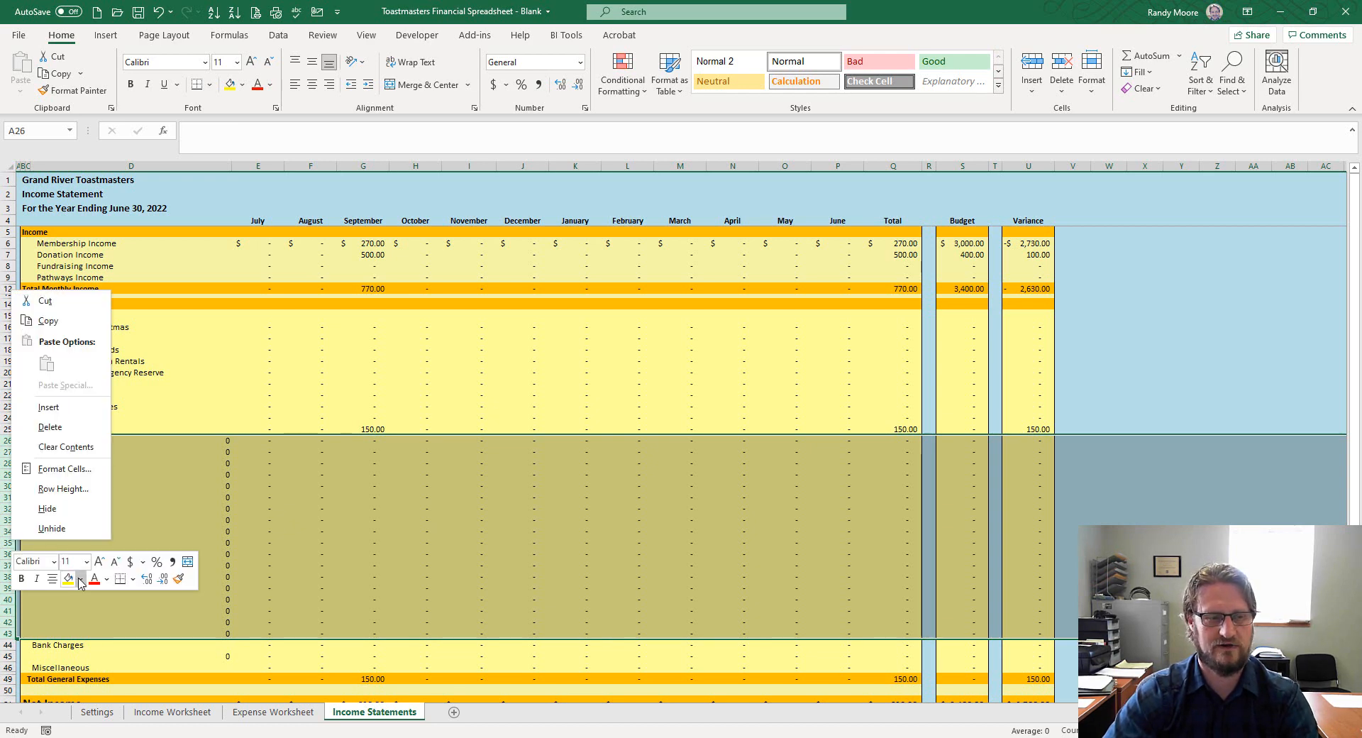
{"action": "left_click", "coordinate": [55, 515]}
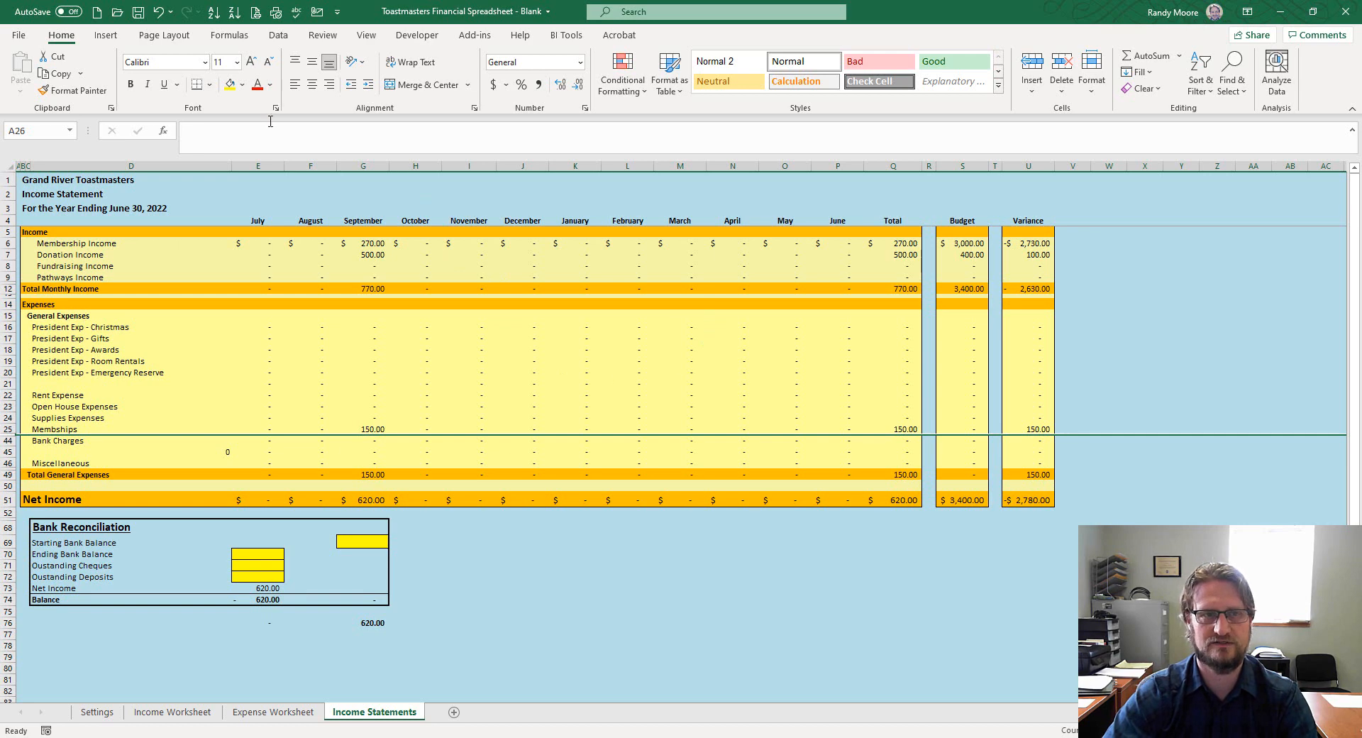
Enter a 2,400 starting bank balance in G69 and a 3,020 ending balance in E70
{"action": "left_click", "coordinate": [358, 548]}
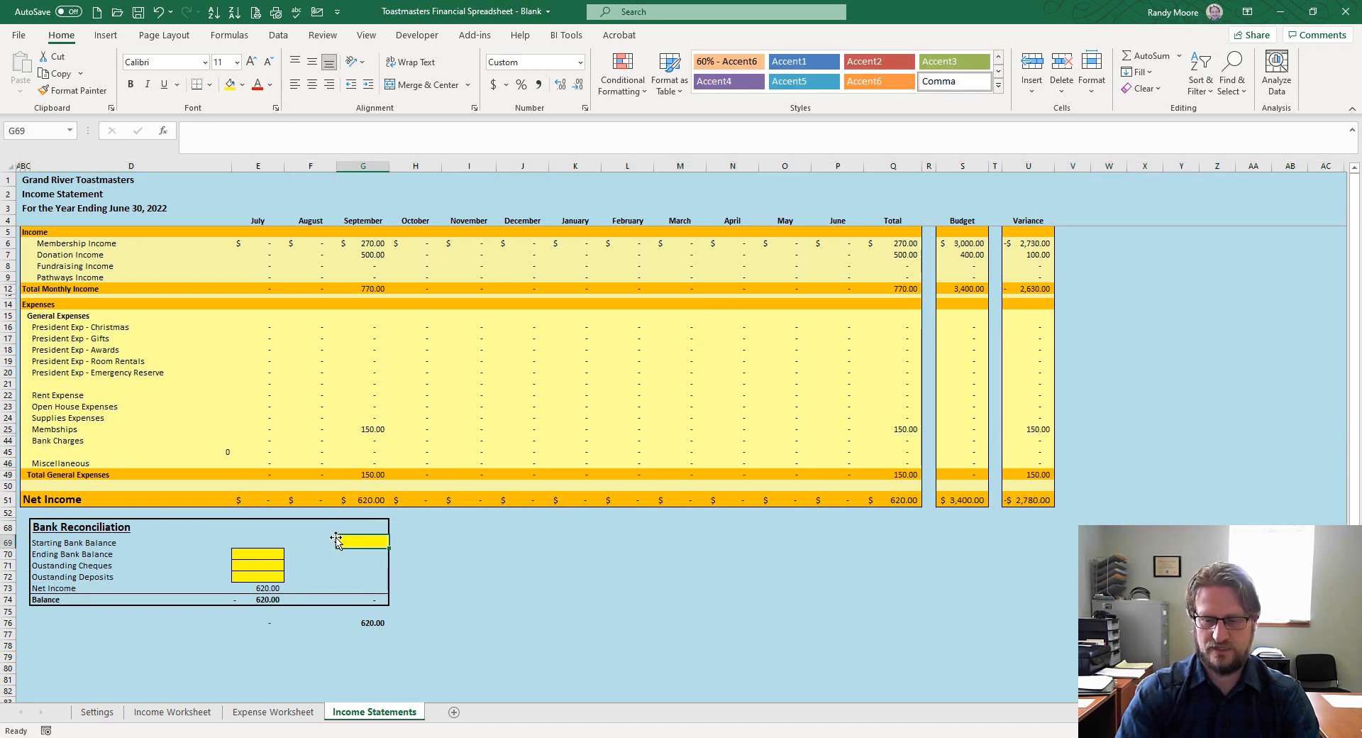
{"action": "type", "text": "2400"}
{"action": "key", "text": "Return"}
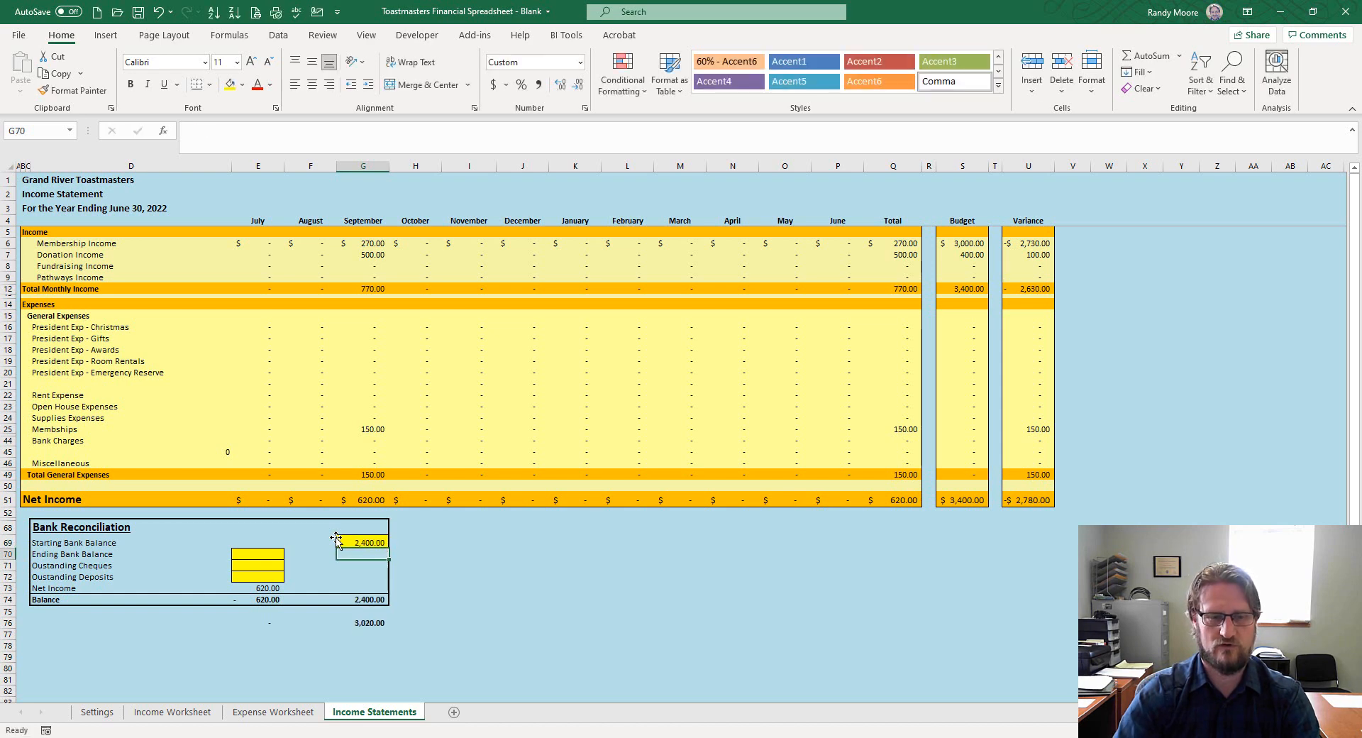
{"action": "left_click", "coordinate": [242, 555]}
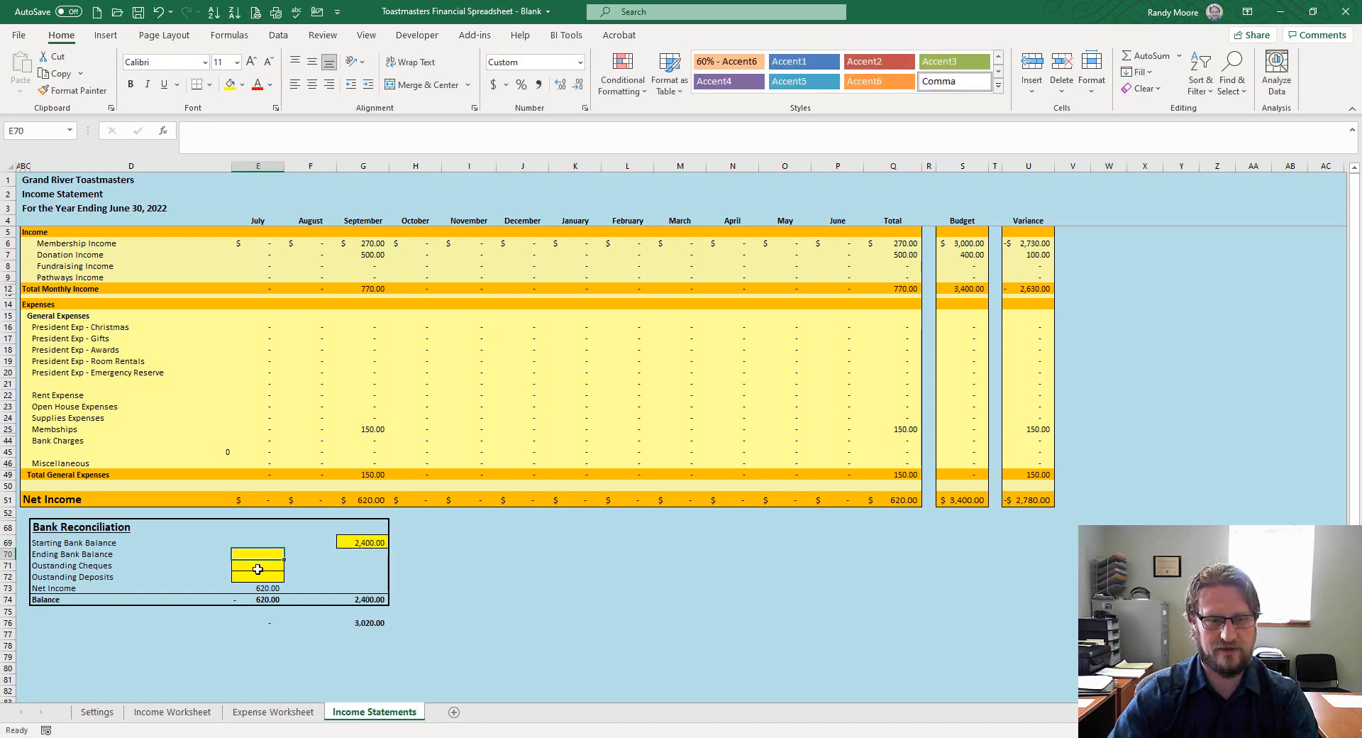
{"action": "type", "text": "3020"}
{"action": "key", "text": "Return"}
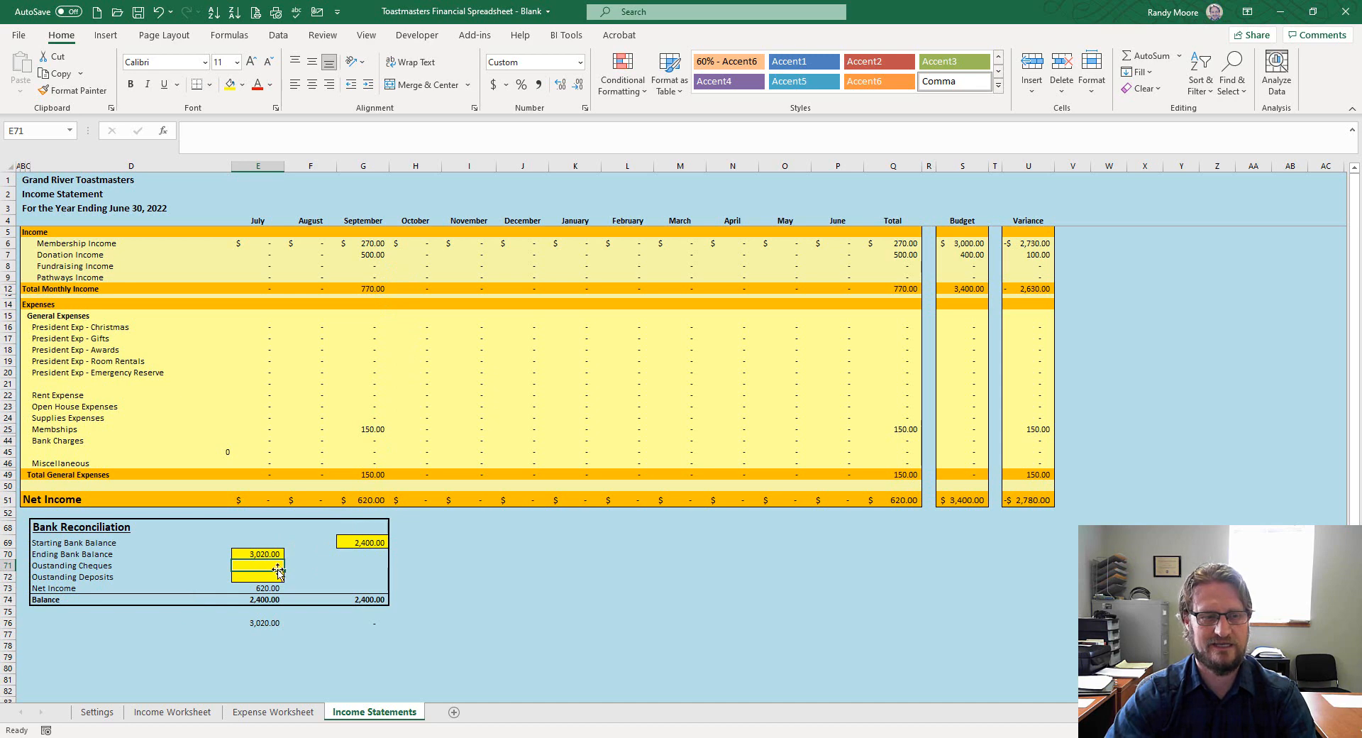
{"action": "left_click", "coordinate": [255, 713]}
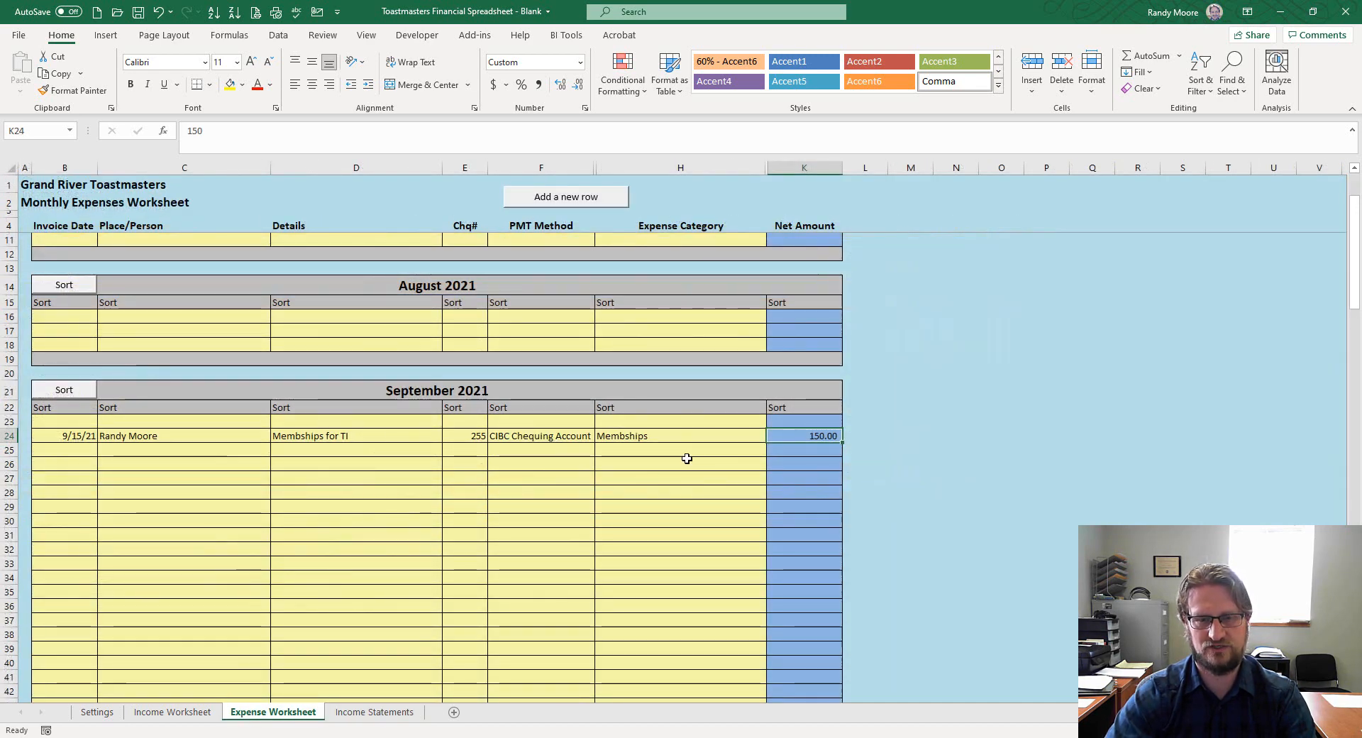
{"action": "left_click", "coordinate": [356, 713]}
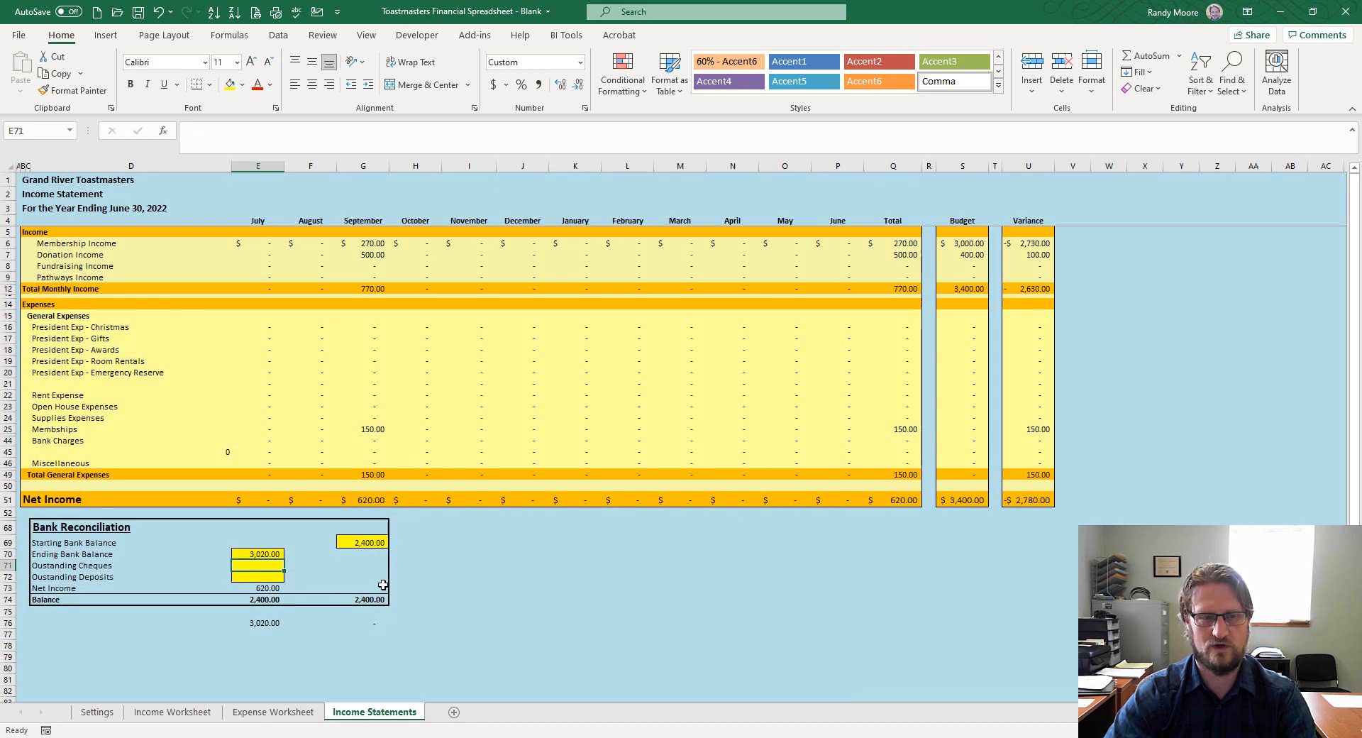
Change E70 to =3020+150 and enter 150 as outstanding cheques in E71
{"action": "left_click", "coordinate": [262, 554]}
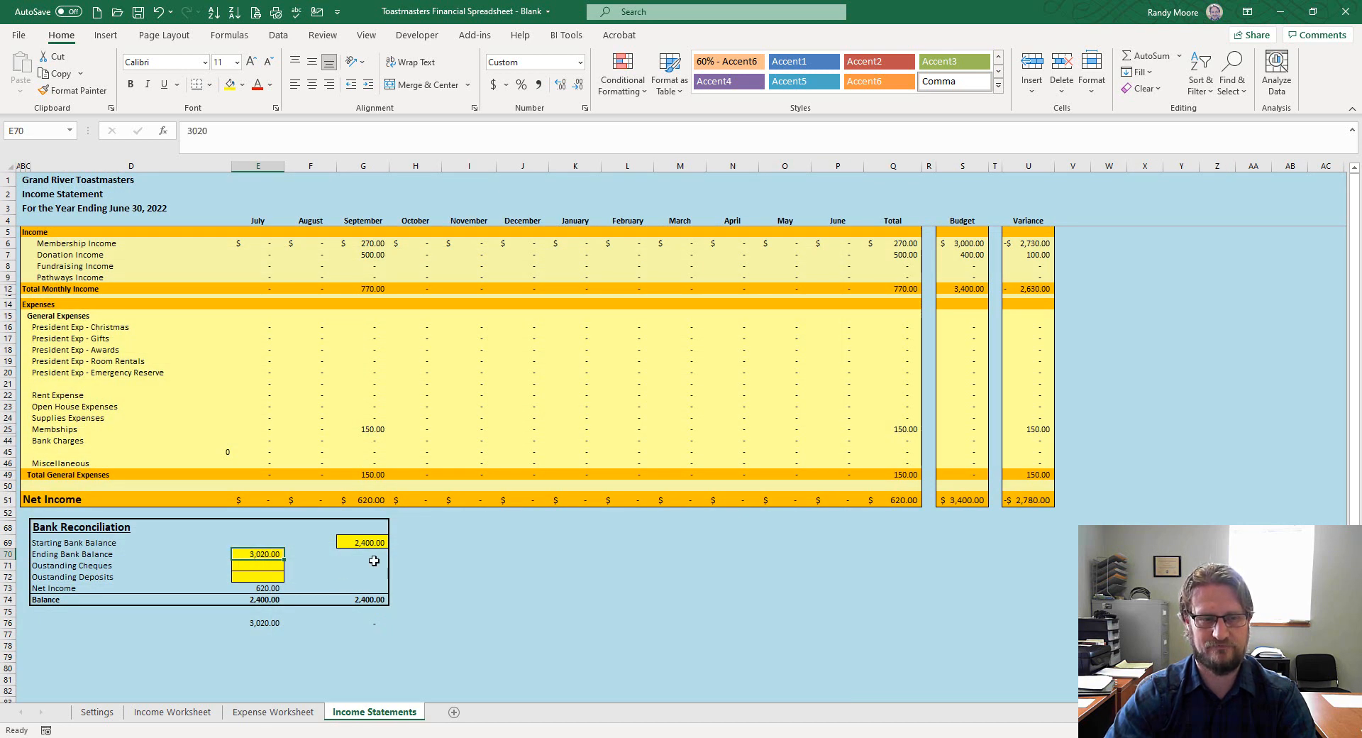
{"action": "left_click", "coordinate": [188, 131]}
{"action": "type", "text": "="}
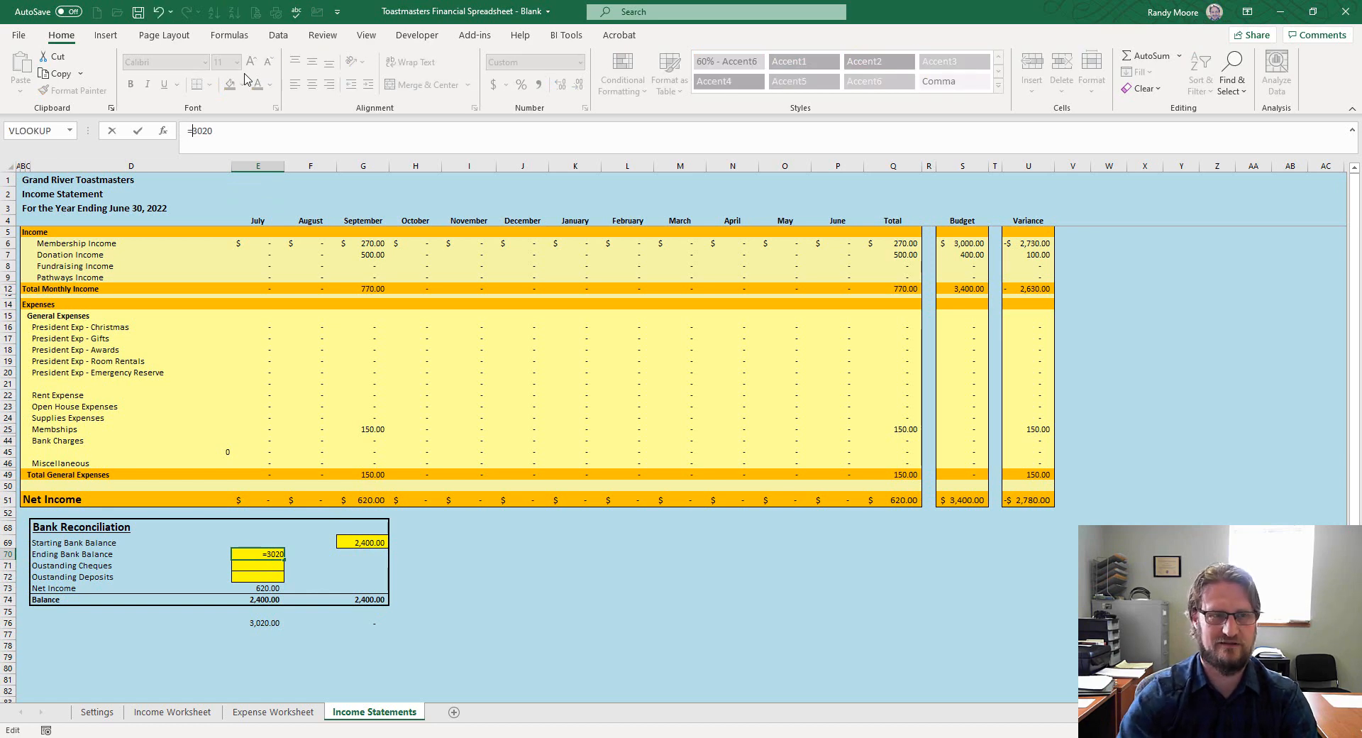
{"action": "type", "text": "-"}
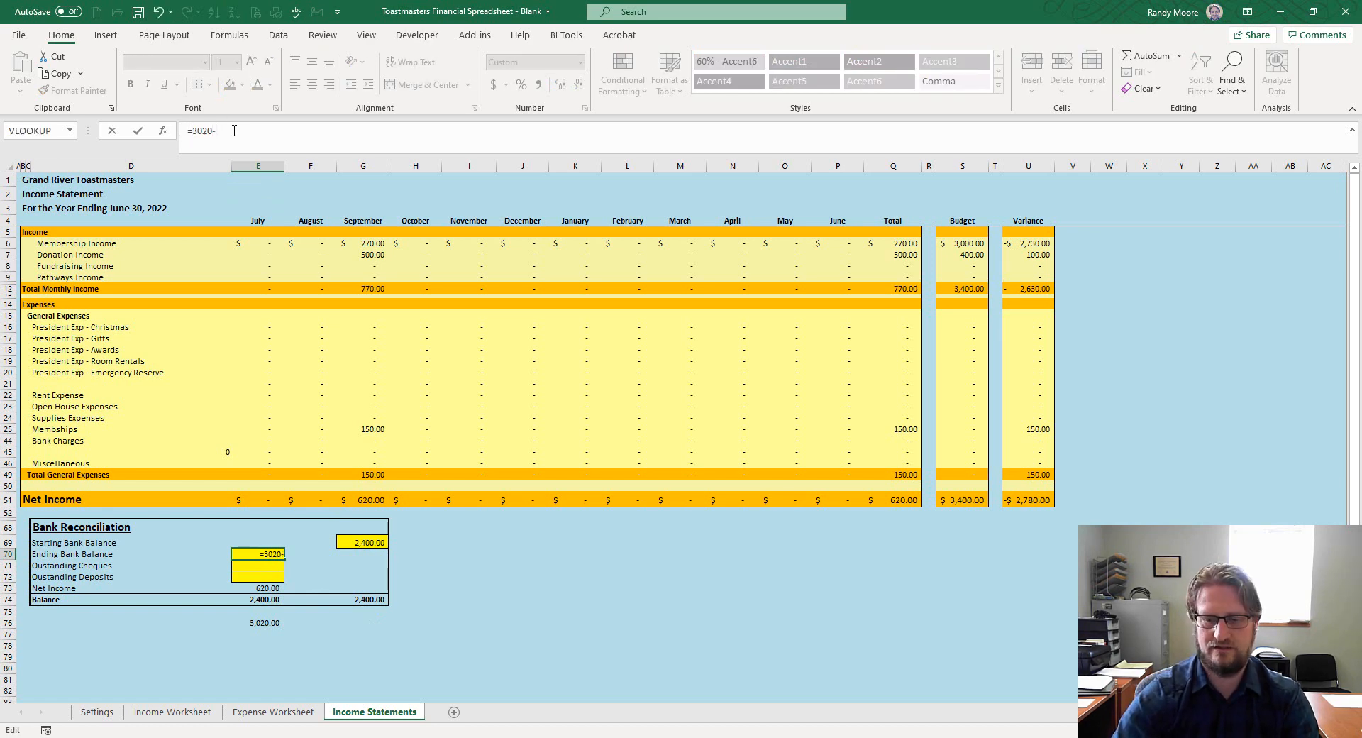
{"action": "type", "text": "150"}
{"action": "key", "text": "Return"}
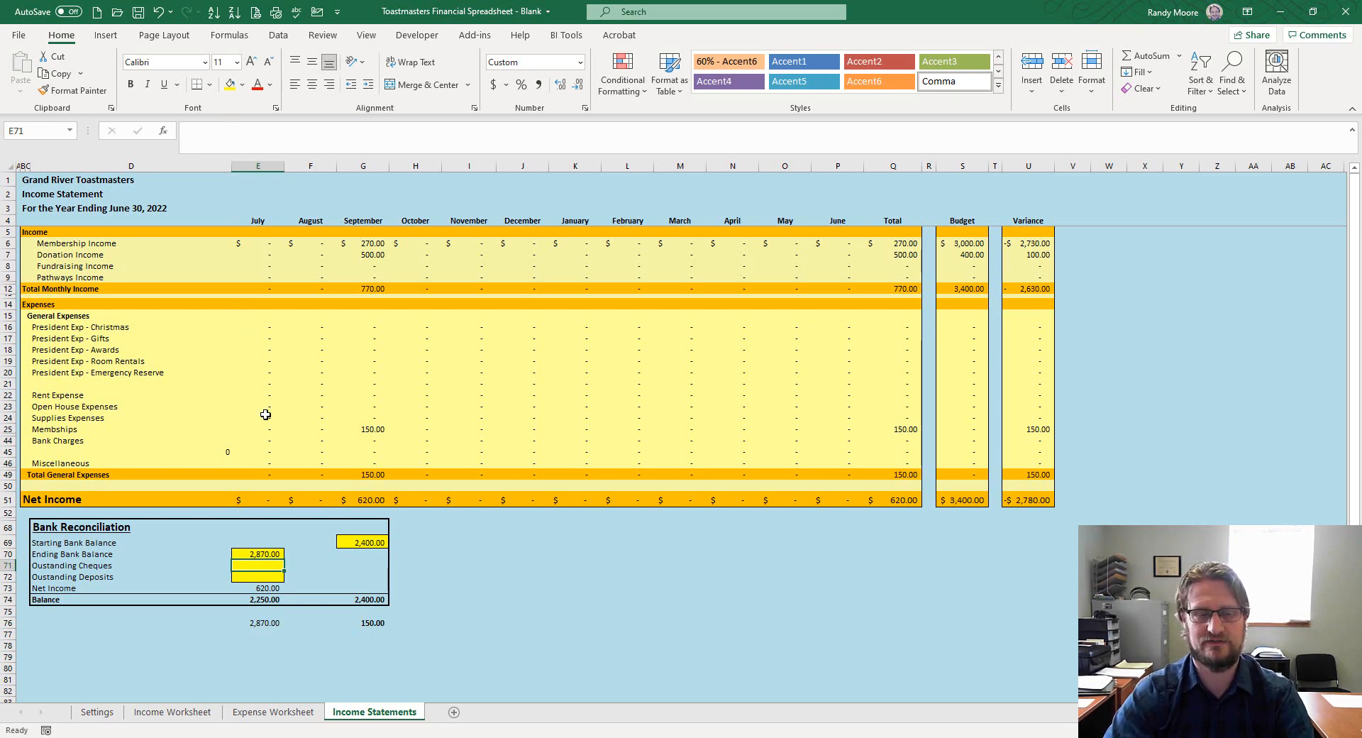
{"action": "left_click", "coordinate": [265, 556]}
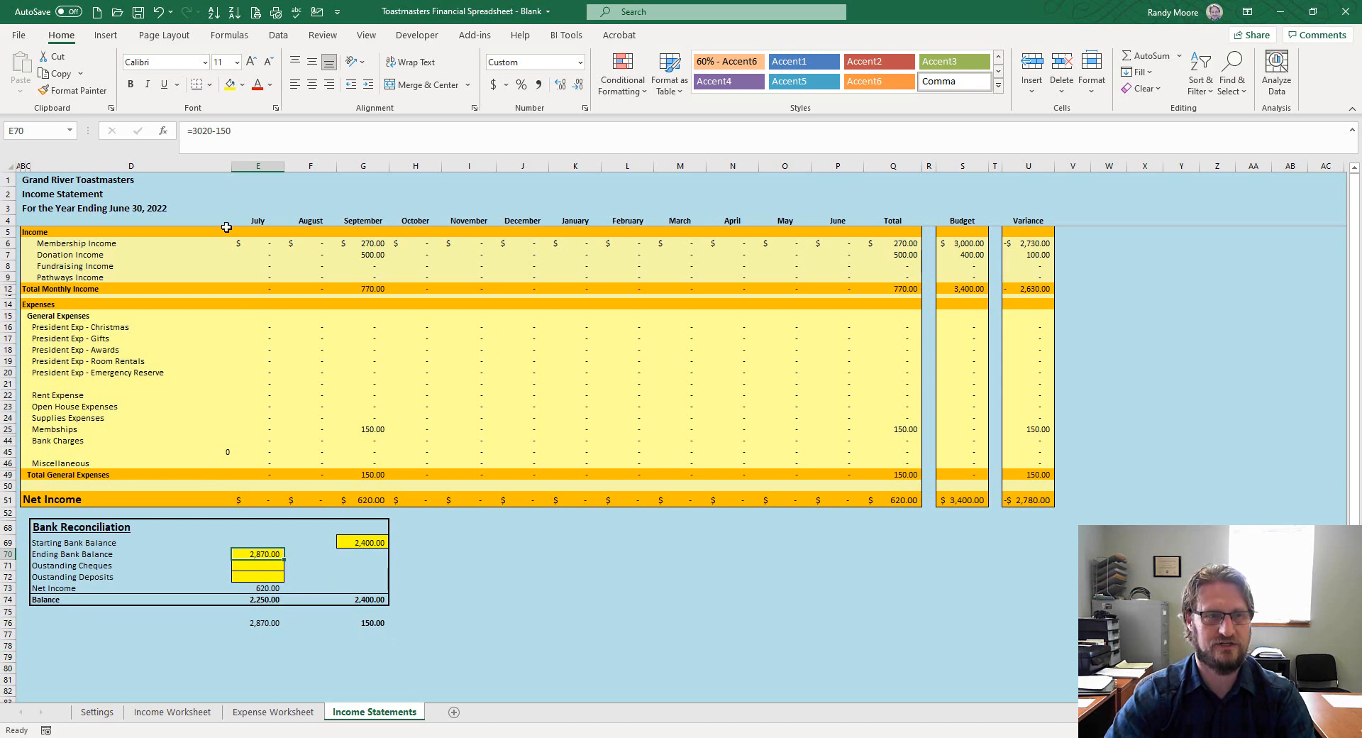
{"action": "left_click", "coordinate": [223, 132]}
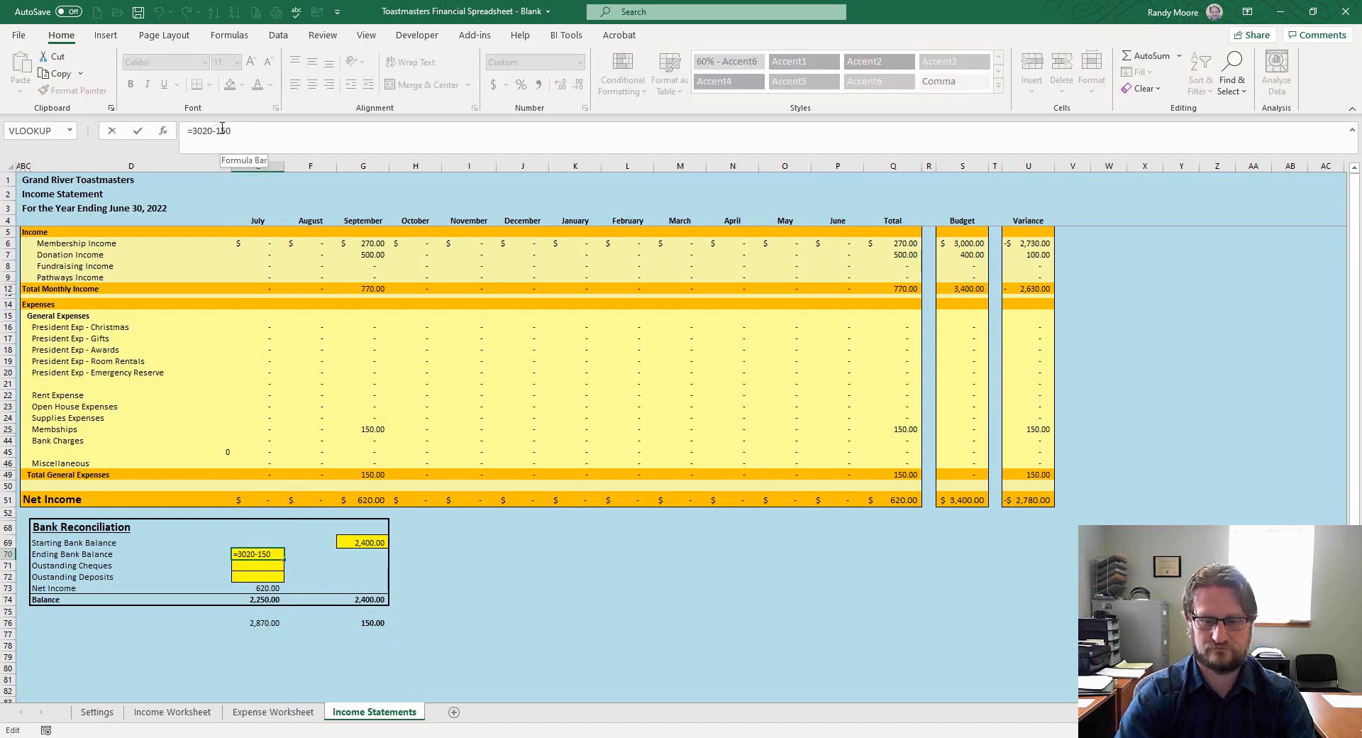
{"action": "key", "text": "BackSpace"}
{"action": "type", "text": "+"}
{"action": "key", "text": "Return"}
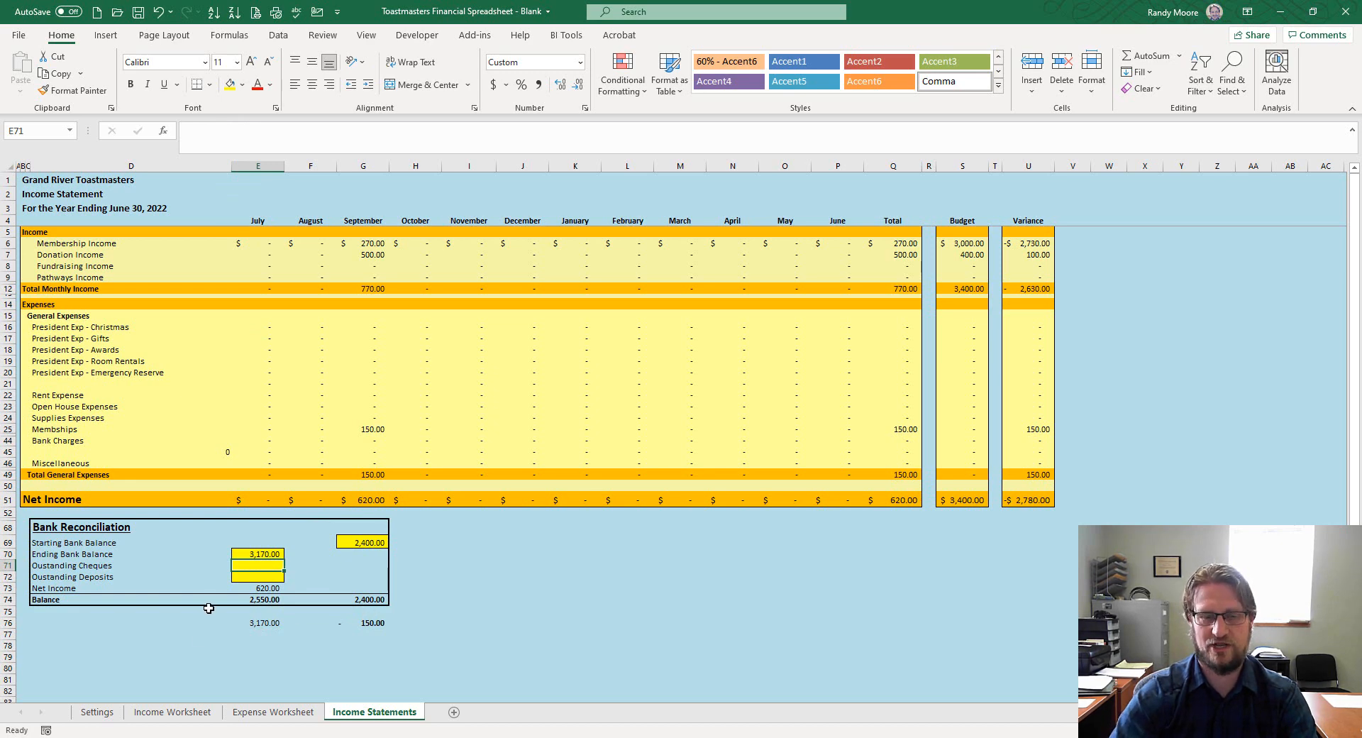
{"action": "type", "text": "150"}
{"action": "key", "text": "Return"}
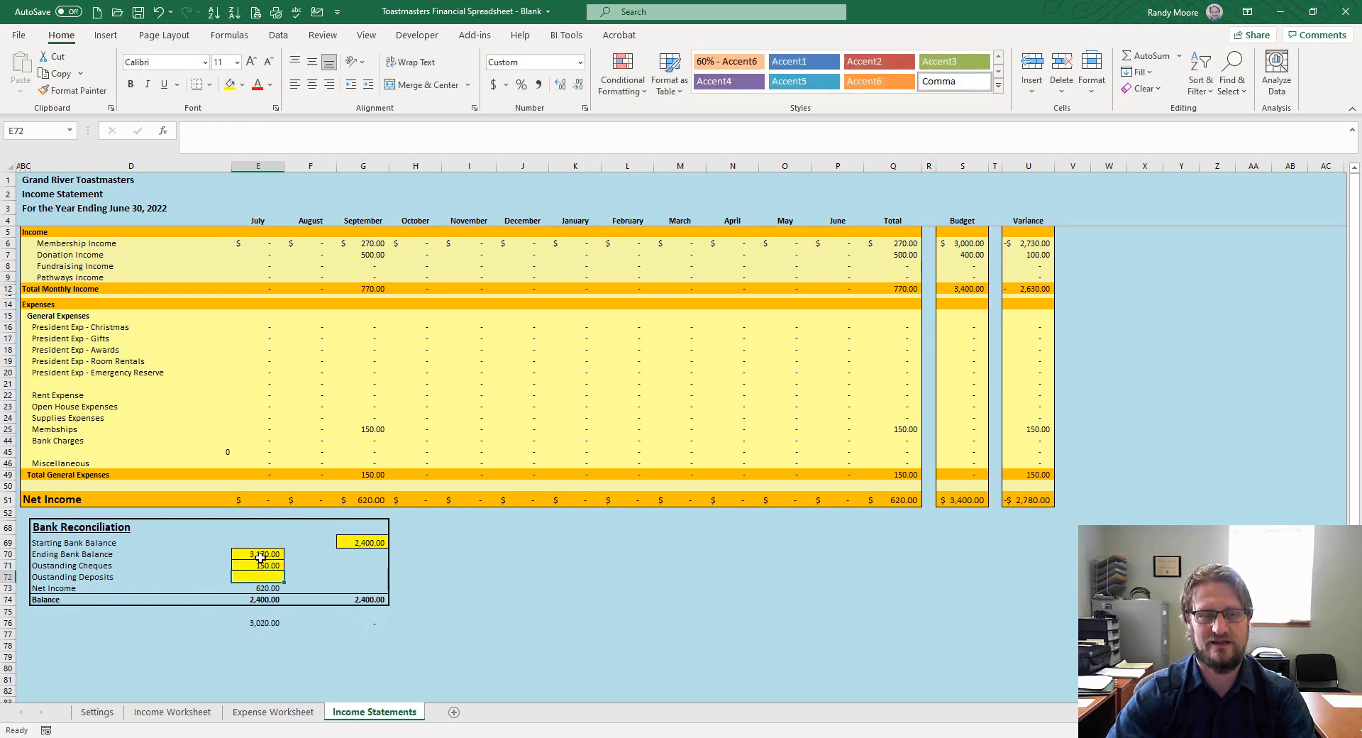
{"action": "left_click", "coordinate": [257, 565]}
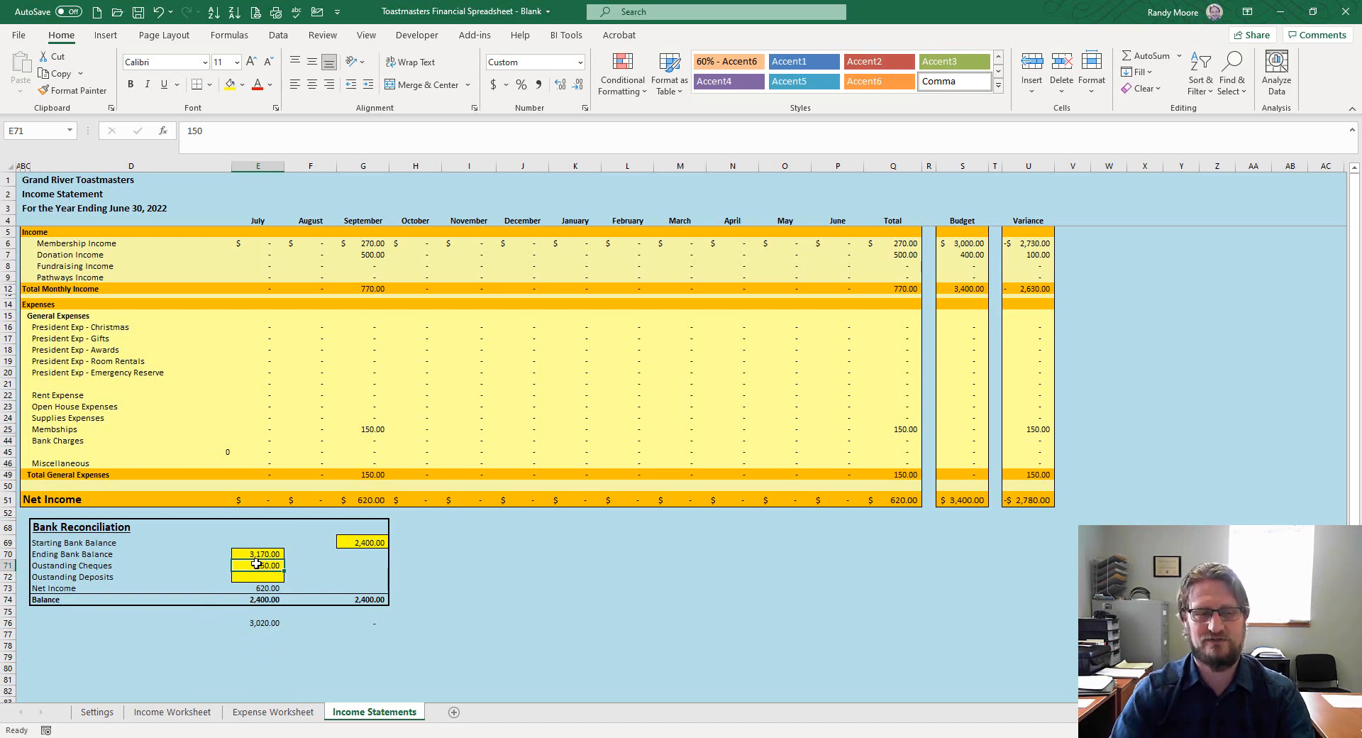
{"action": "left_click", "coordinate": [263, 712]}
{"action": "left_click", "coordinate": [85, 434]}
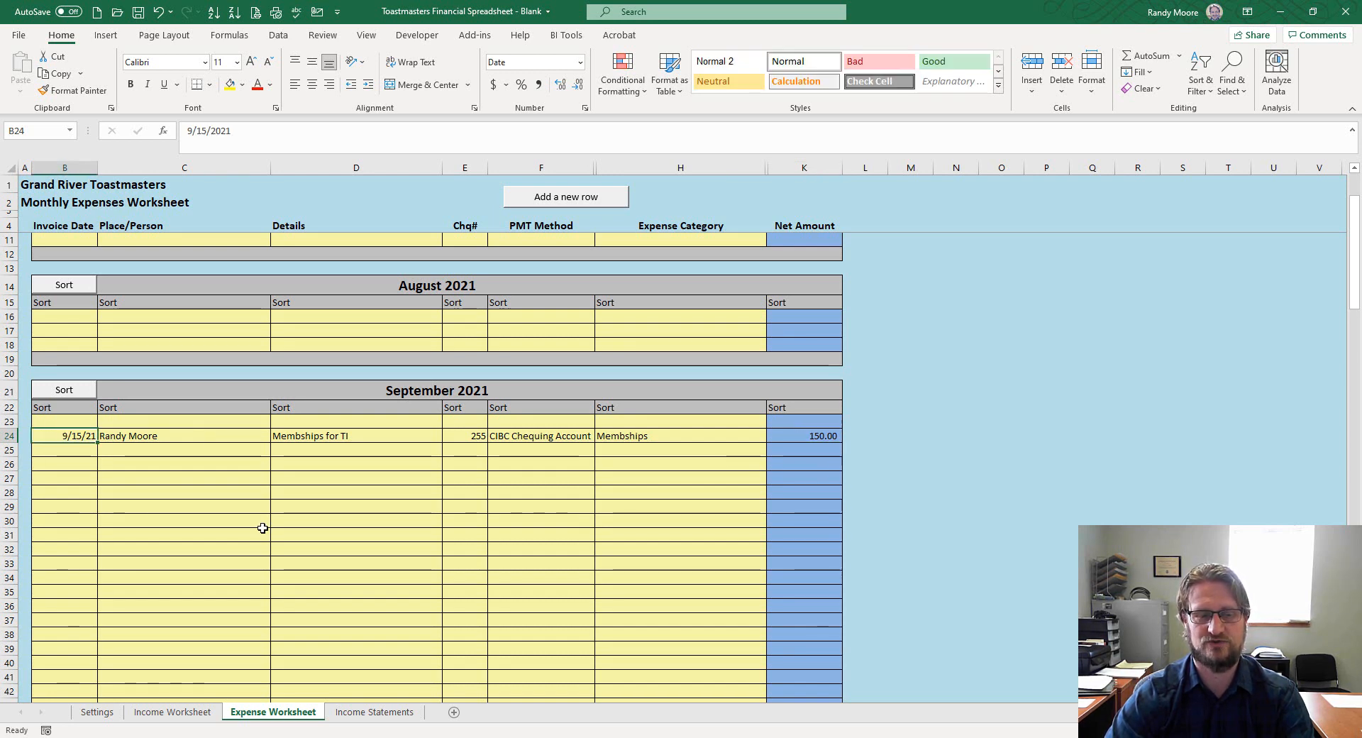
{"action": "left_click", "coordinate": [366, 714]}
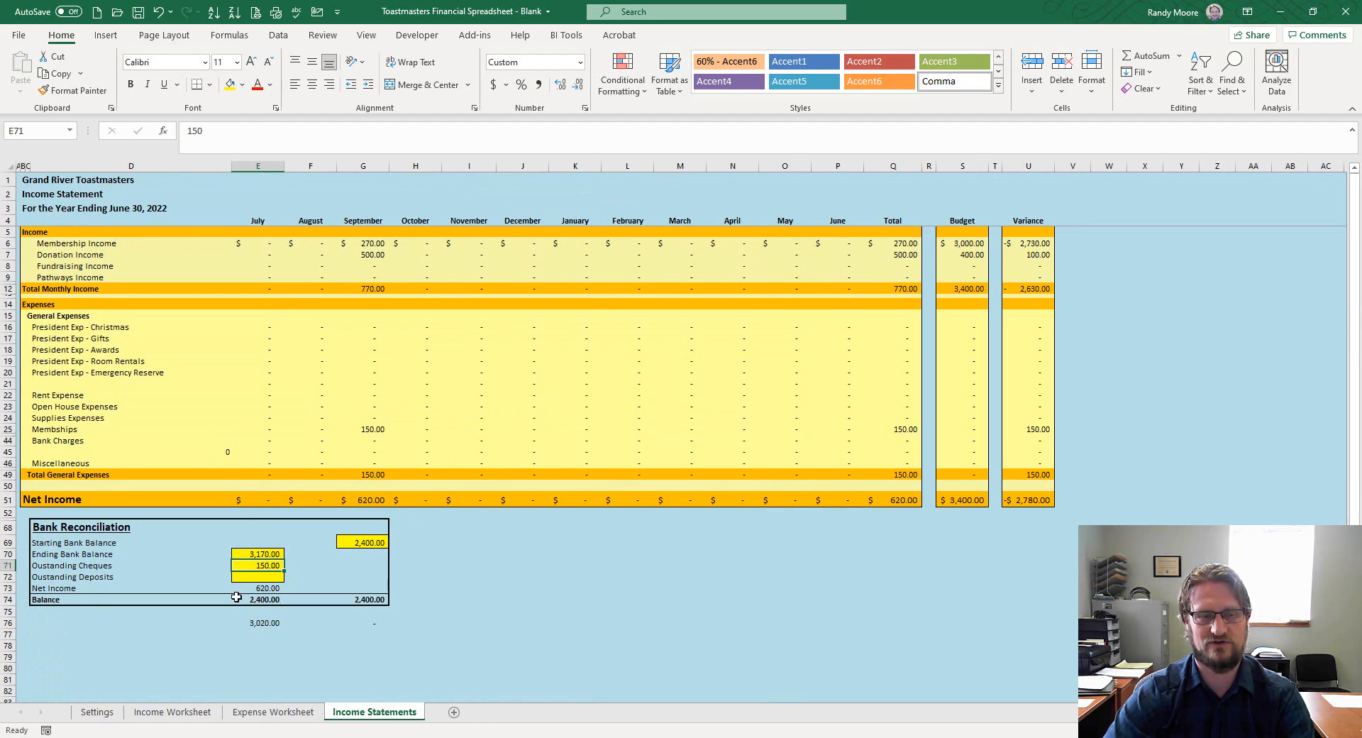
{"action": "left_click", "coordinate": [369, 542]}
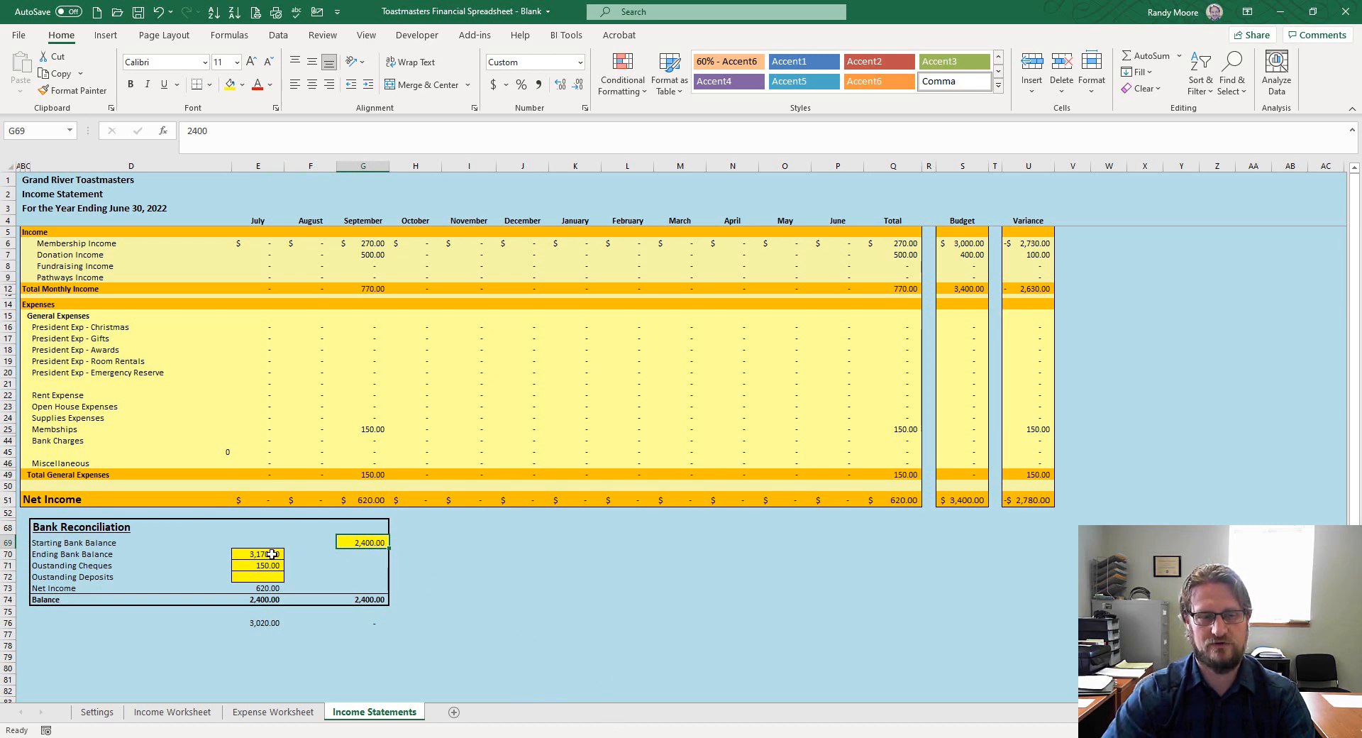
{"action": "left_click", "coordinate": [371, 500]}
{"action": "left_click", "coordinate": [264, 590]}
{"action": "left_click", "coordinate": [368, 500]}
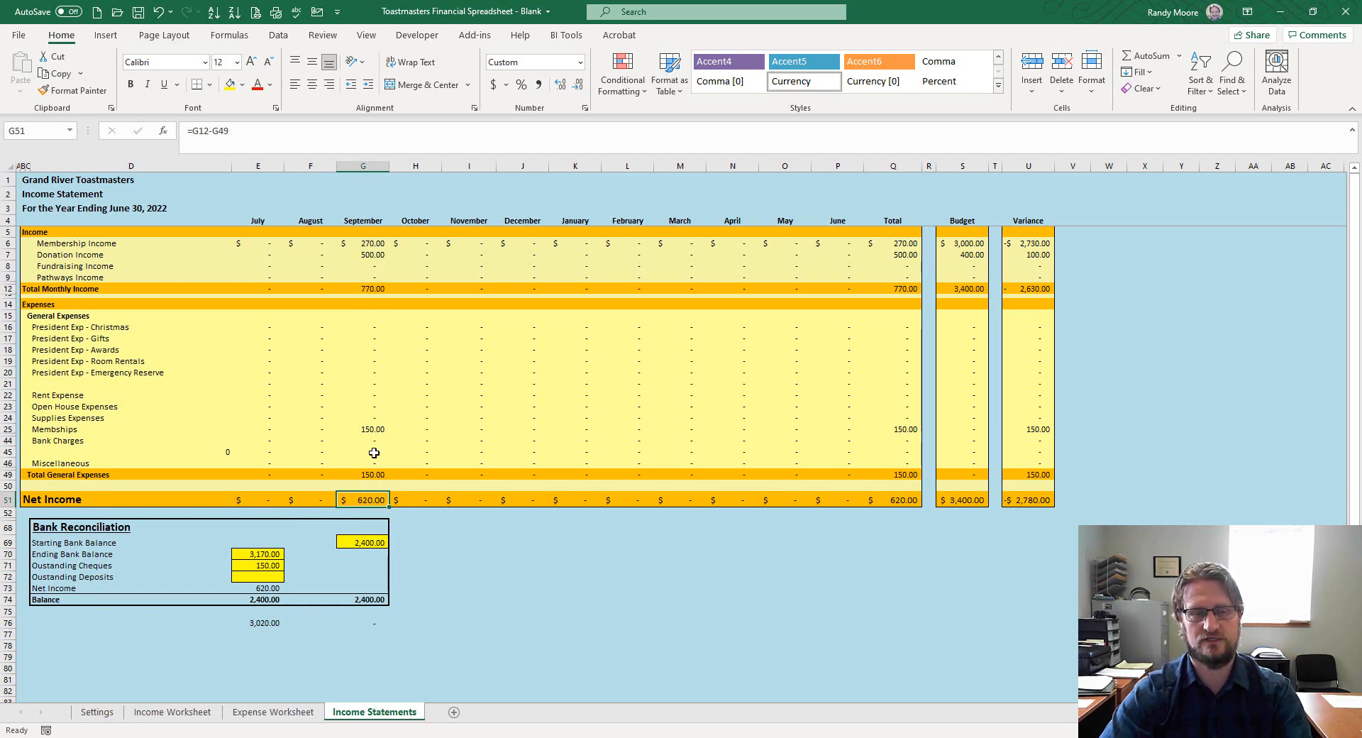
{"action": "left_click", "coordinate": [257, 589]}
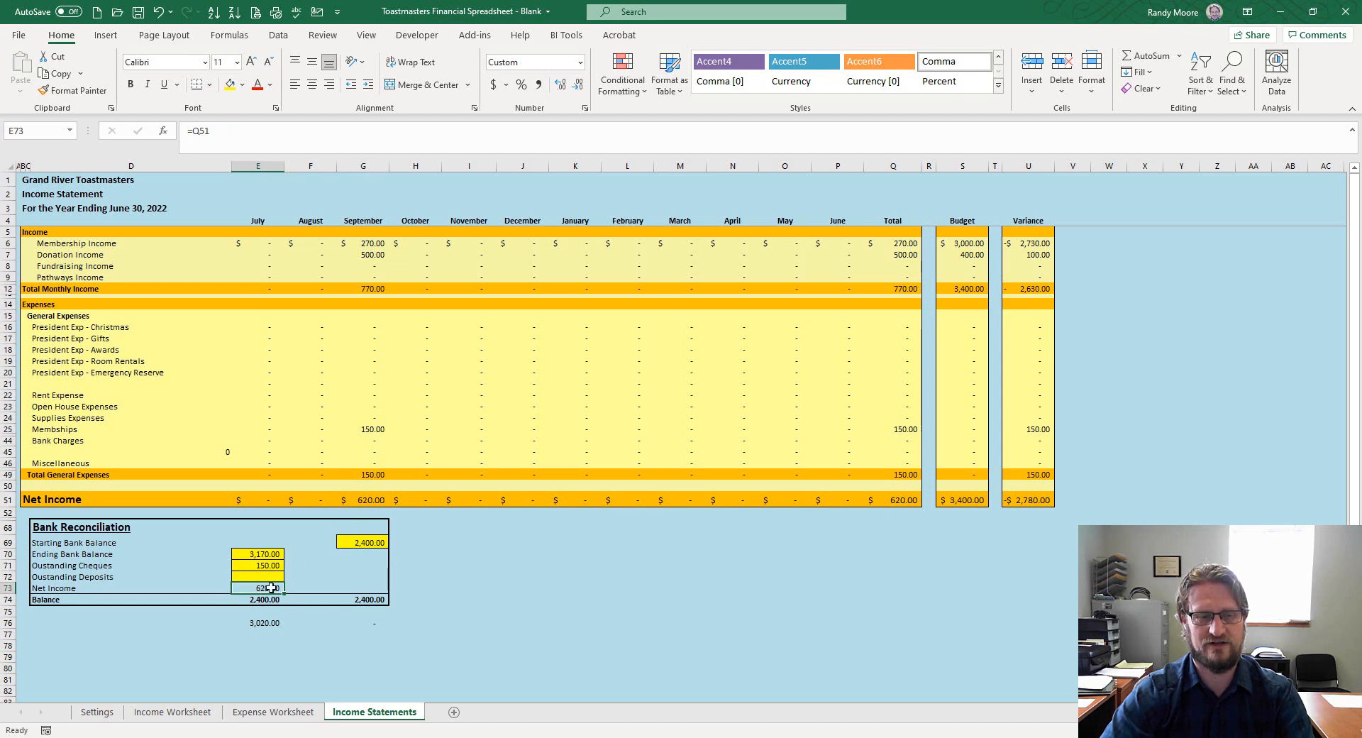
{"action": "left_click", "coordinate": [273, 566]}
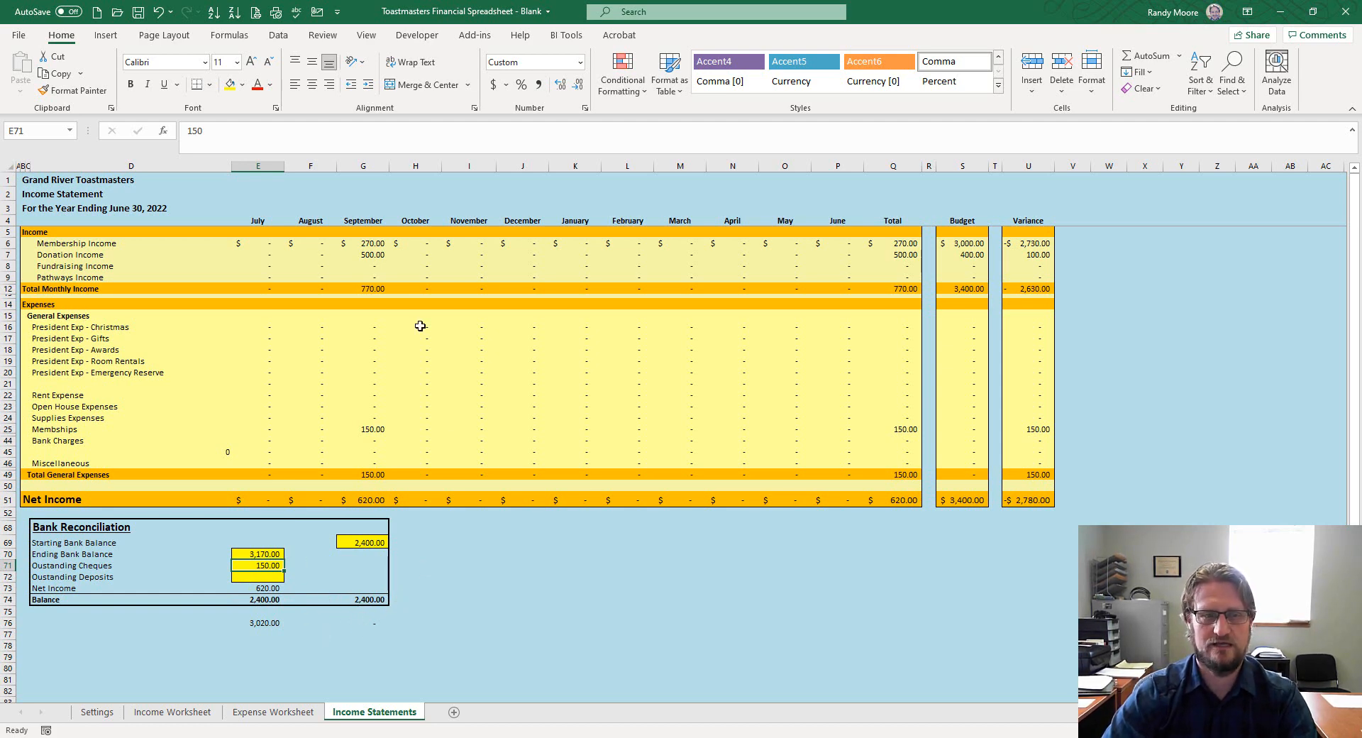
{"action": "left_click", "coordinate": [403, 342]}
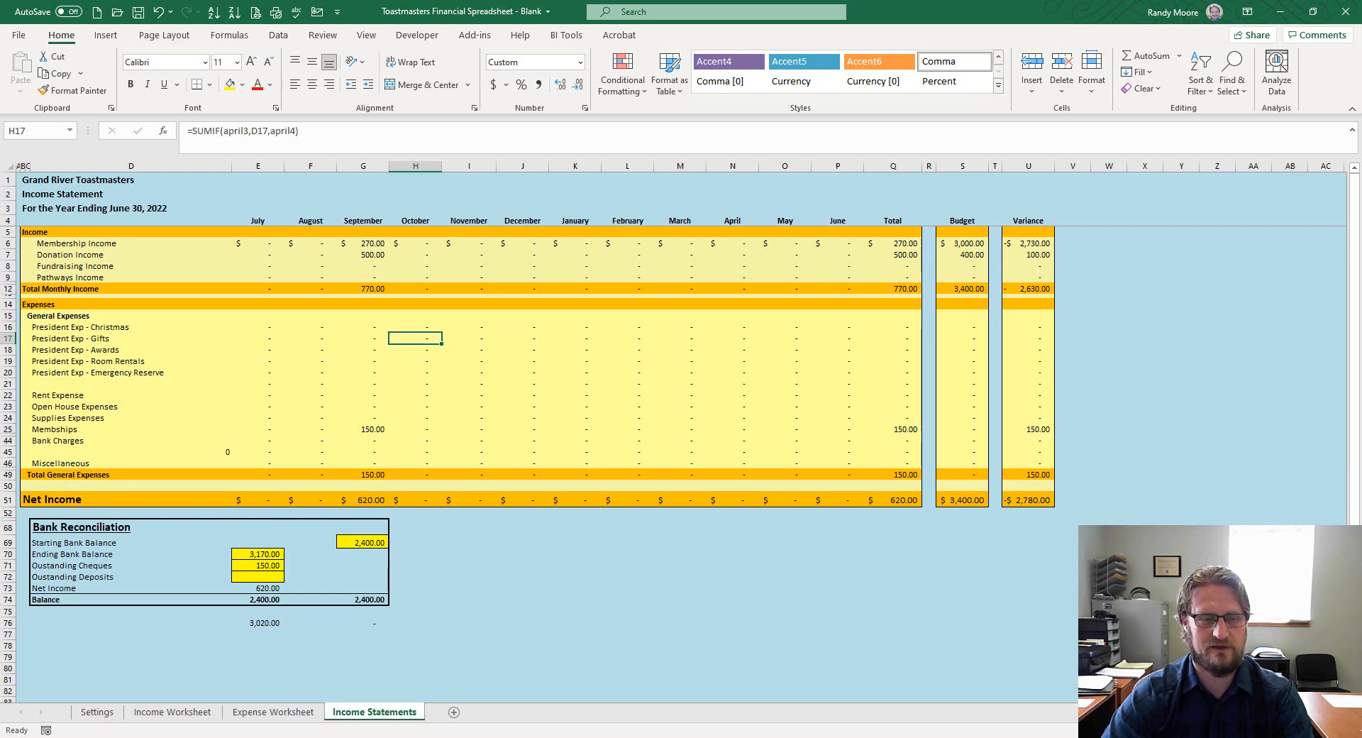
Select Membership Income on Settings, cycle through the other sheets, and return to Settings
{"action": "left_click", "coordinate": [96, 712]}
{"action": "scroll", "coordinate": [358, 413], "scroll_direction": "up", "scroll_amount": 1}
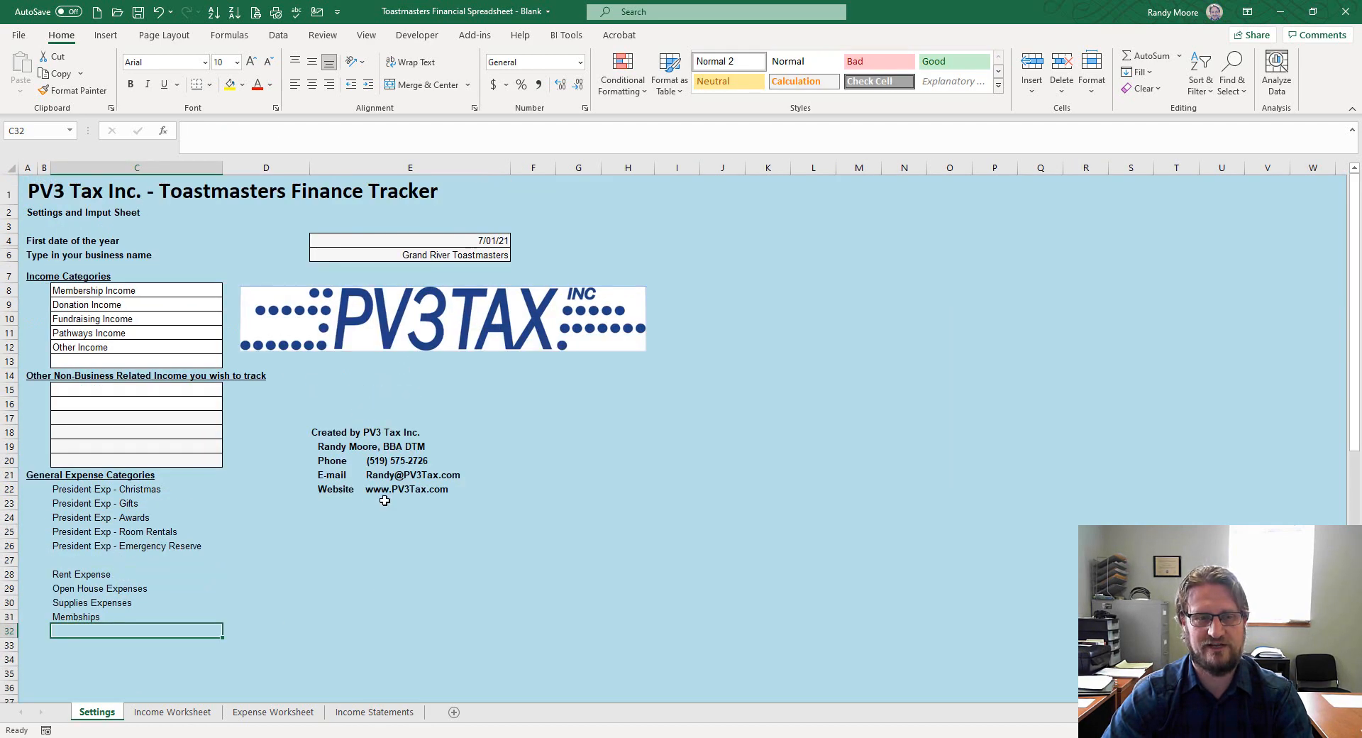
{"action": "left_click", "coordinate": [113, 290]}
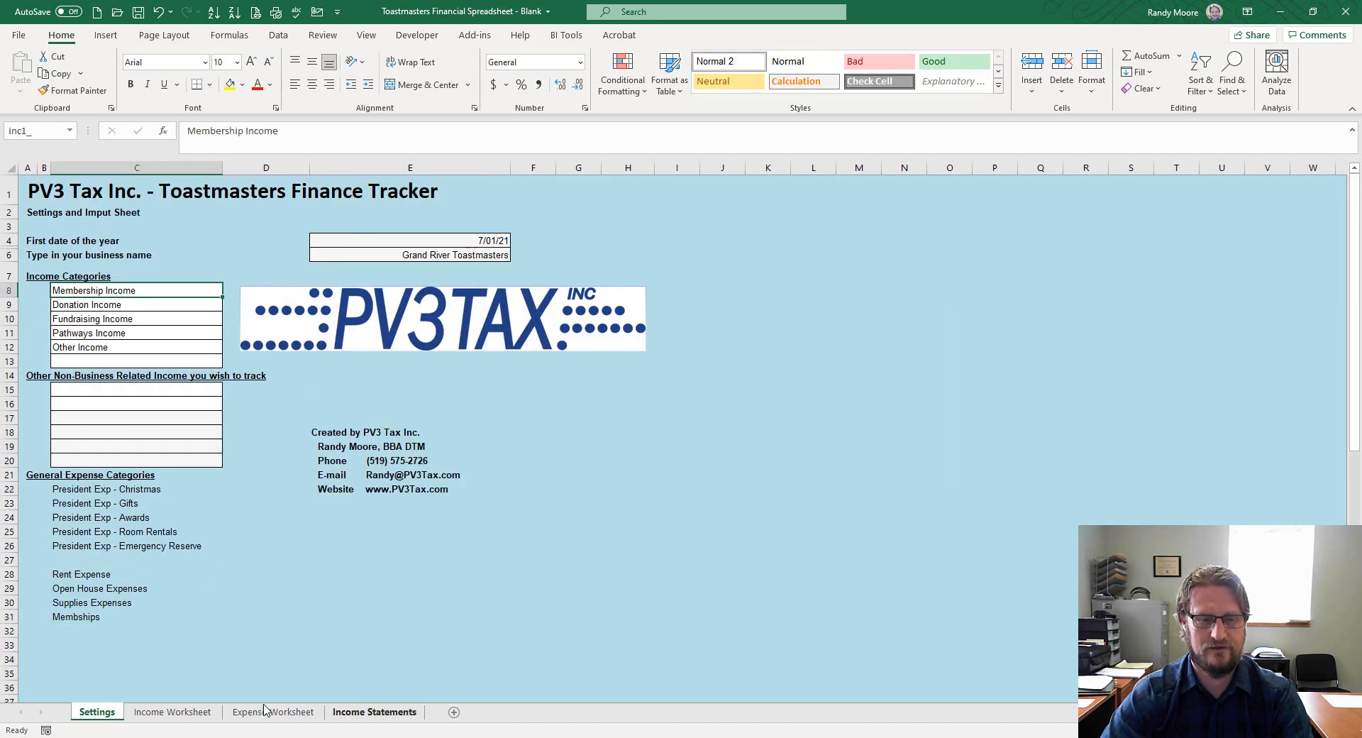
{"action": "left_click", "coordinate": [374, 712]}
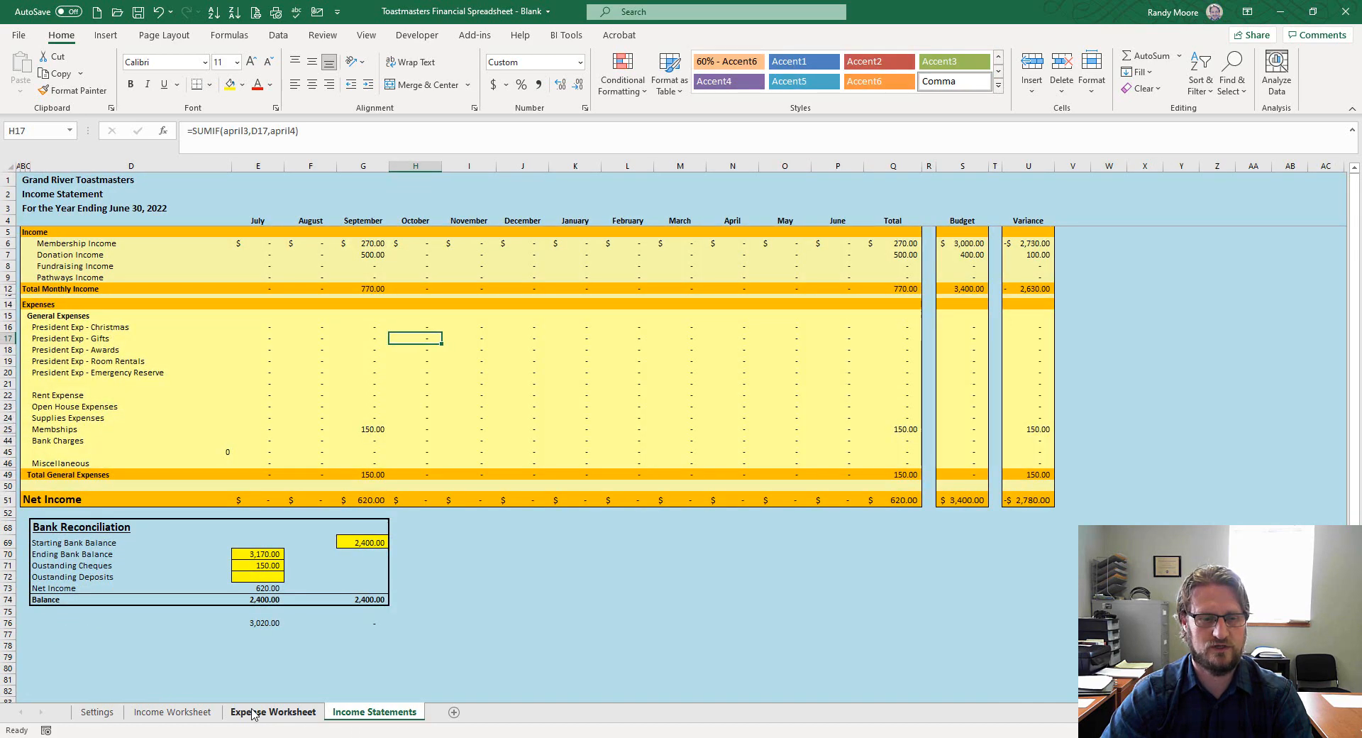
{"action": "left_click", "coordinate": [273, 712]}
{"action": "left_click", "coordinate": [172, 712]}
{"action": "left_click", "coordinate": [94, 712]}
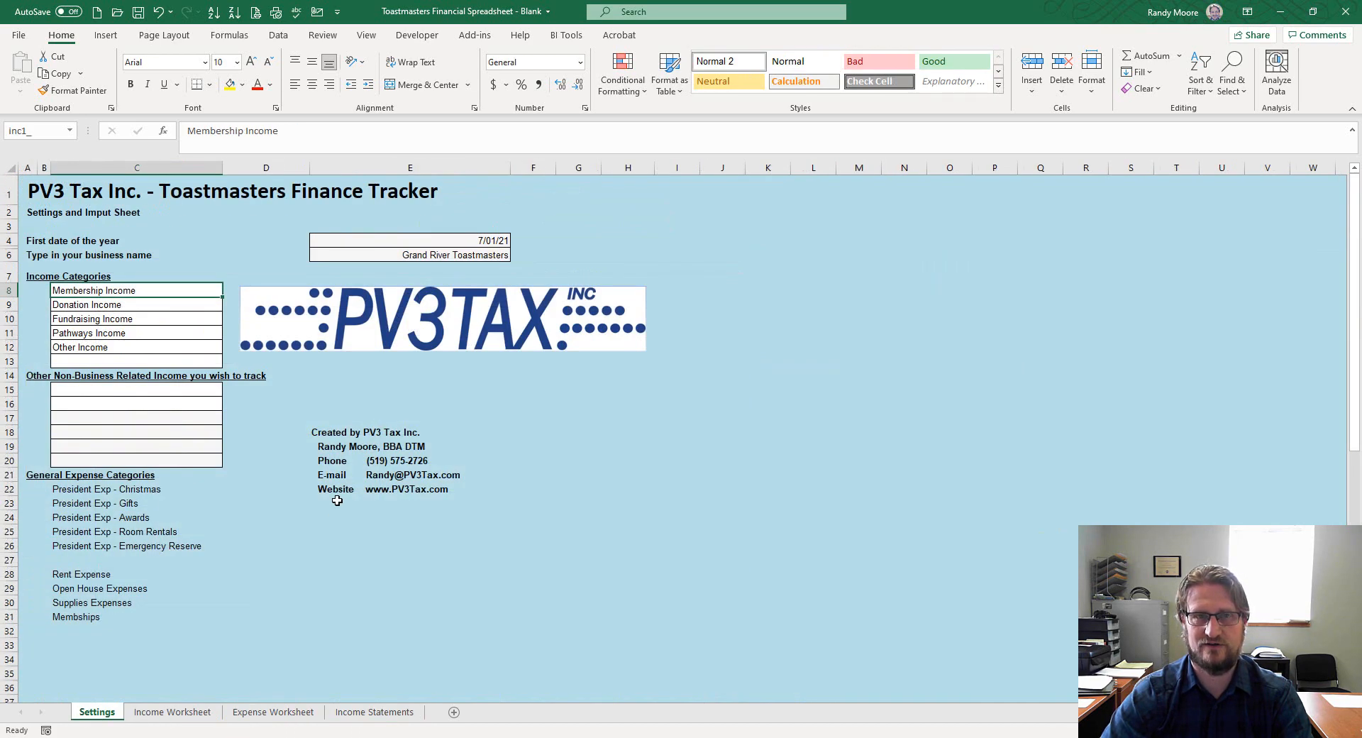